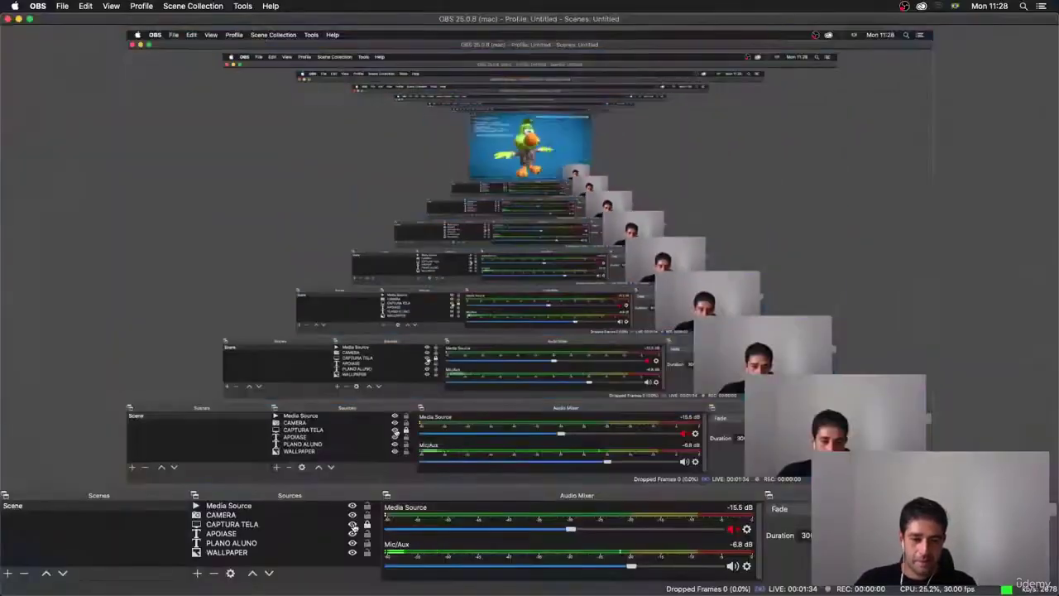
Step: Hide the Media Source in the OBS scene and switch to Blender
{"action": "mouse_move", "coordinate": [520, 586]}
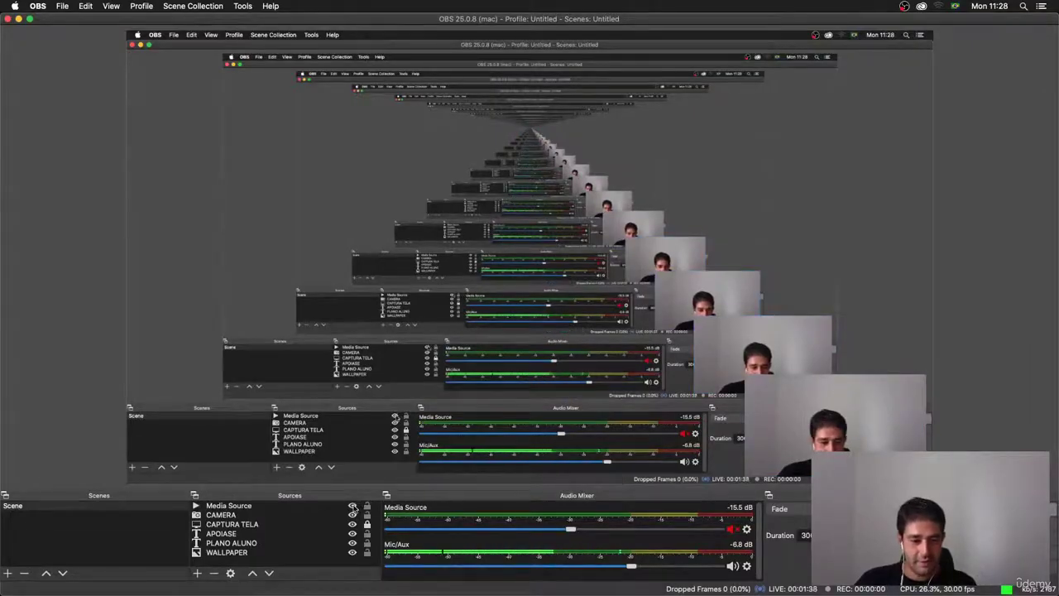
{"action": "left_click", "coordinate": [354, 504]}
{"action": "mouse_move", "coordinate": [564, 586]}
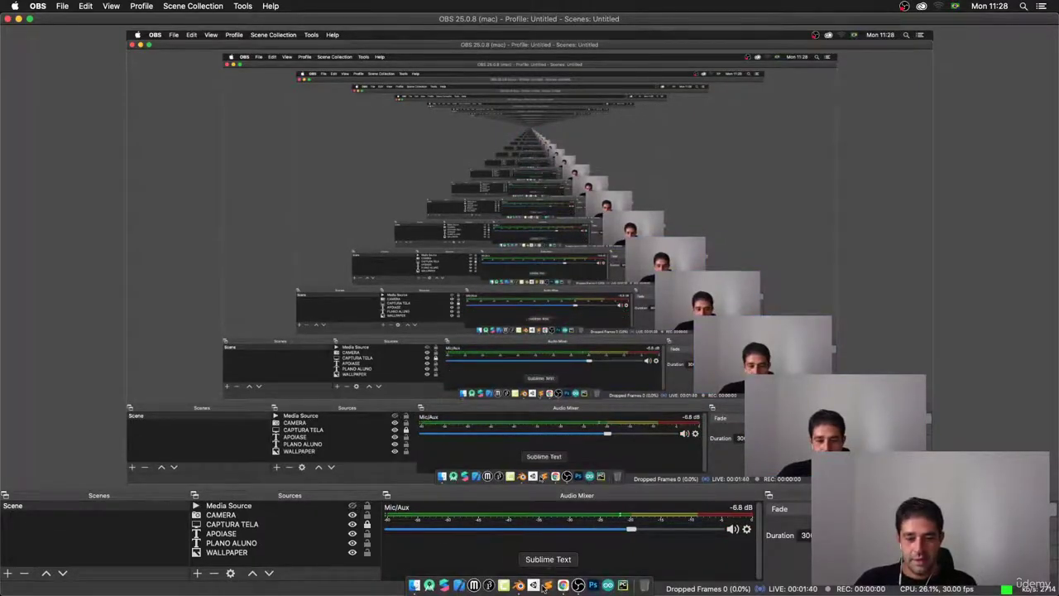
{"action": "left_click", "coordinate": [519, 586]}
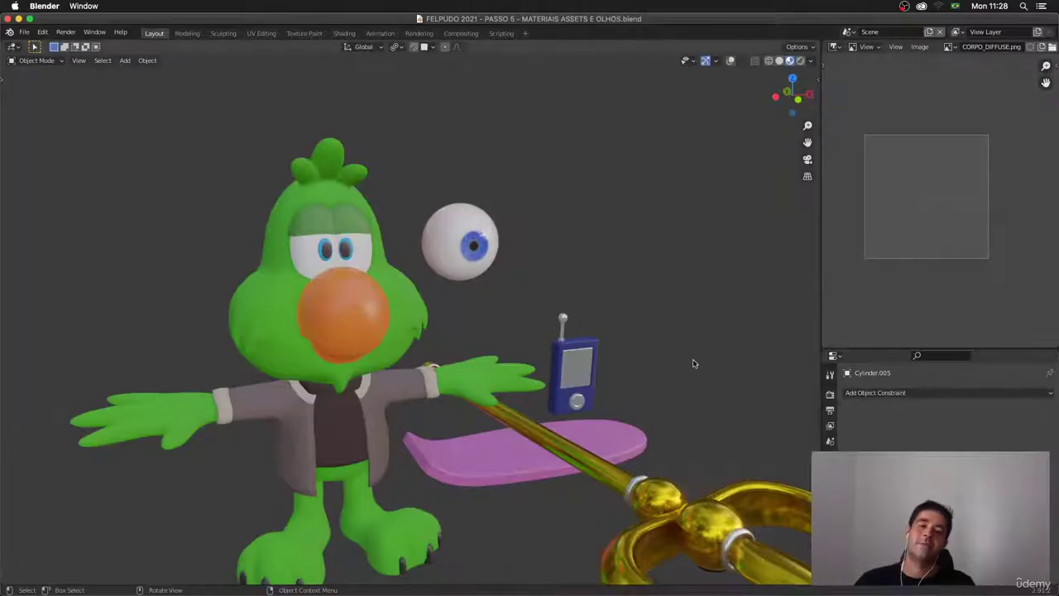
Step: Inspect the loose realistic eyeball up close, including its blue iris, pupil and glossy surface
{"action": "middle_click_drag", "start_coordinate": [695, 364], "coordinate": [692, 356]}
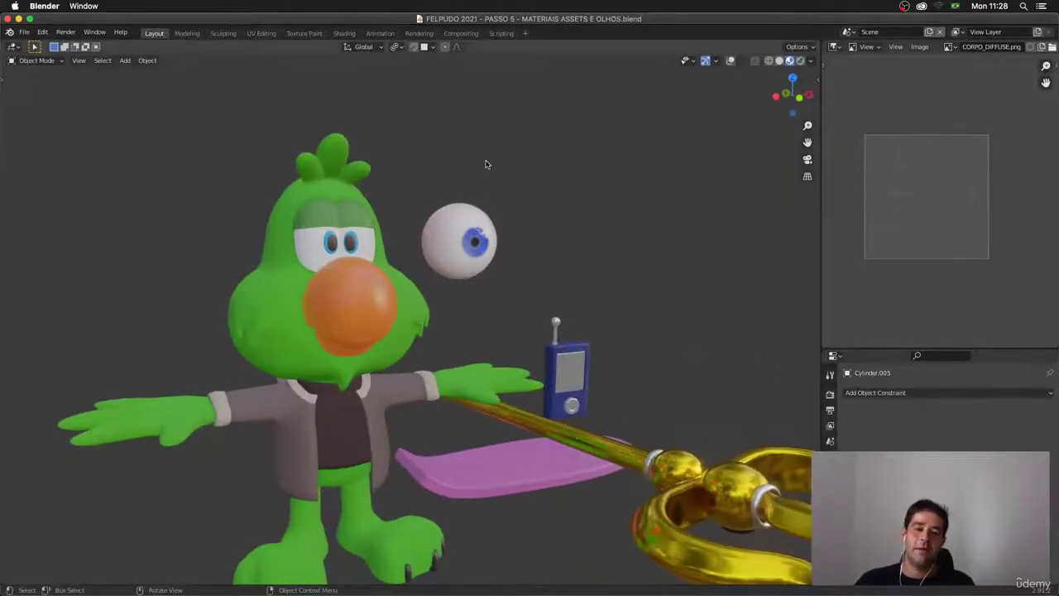
{"action": "left_click_drag", "start_coordinate": [497, 163], "coordinate": [467, 278]}
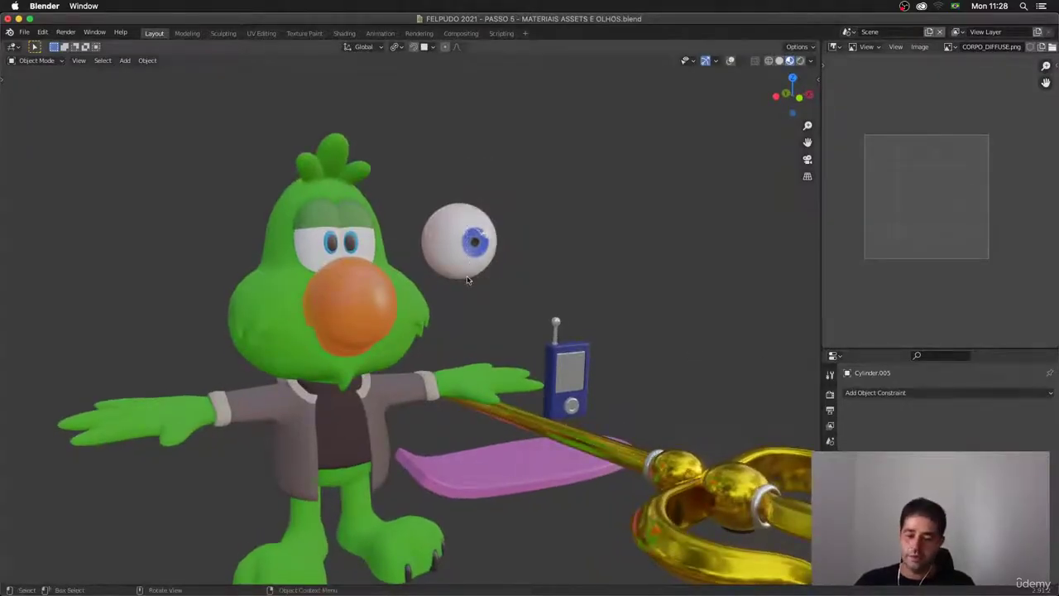
{"action": "key", "text": "KP_Decimal"}
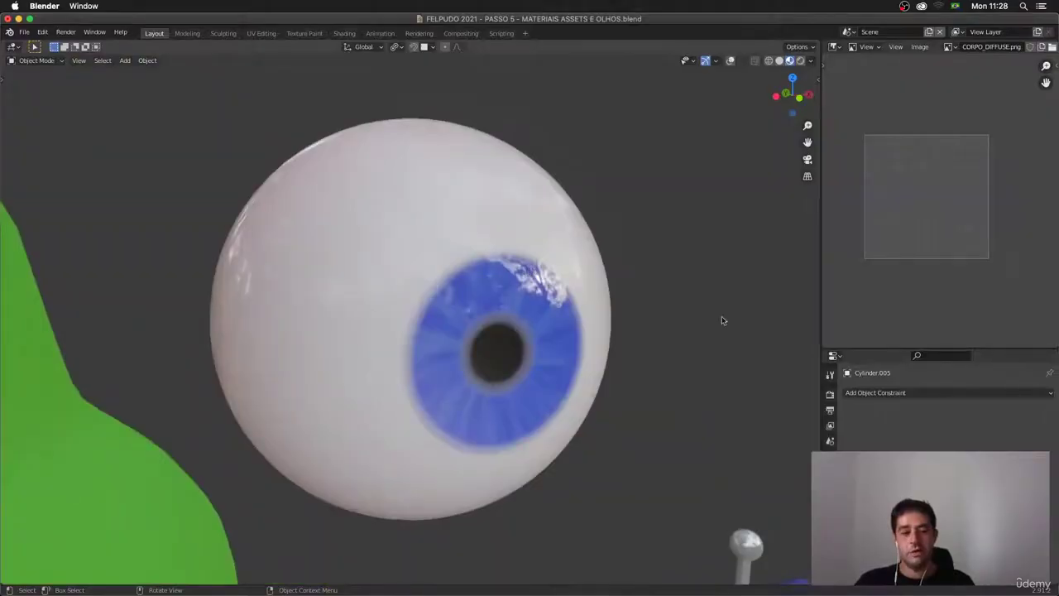
{"action": "mouse_move", "coordinate": [723, 320]}
{"action": "middle_mouse_down"}
{"action": "mouse_move", "coordinate": [687, 317]}
{"action": "mouse_move", "coordinate": [712, 312]}
{"action": "middle_mouse_up"}
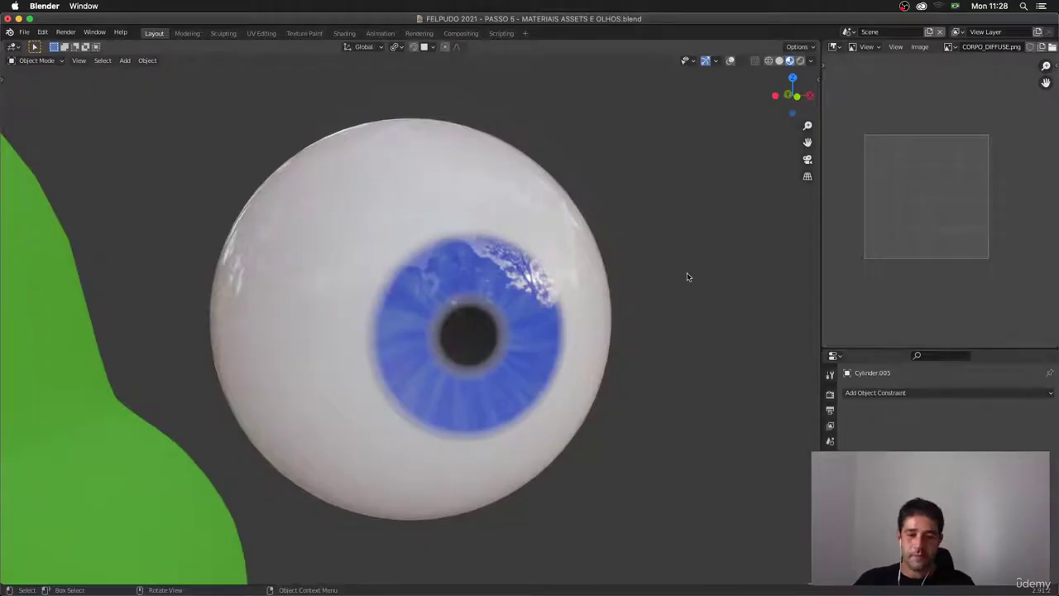
{"action": "middle_click_drag", "start_coordinate": [687, 278], "coordinate": [683, 356], "text": "ctrl"}
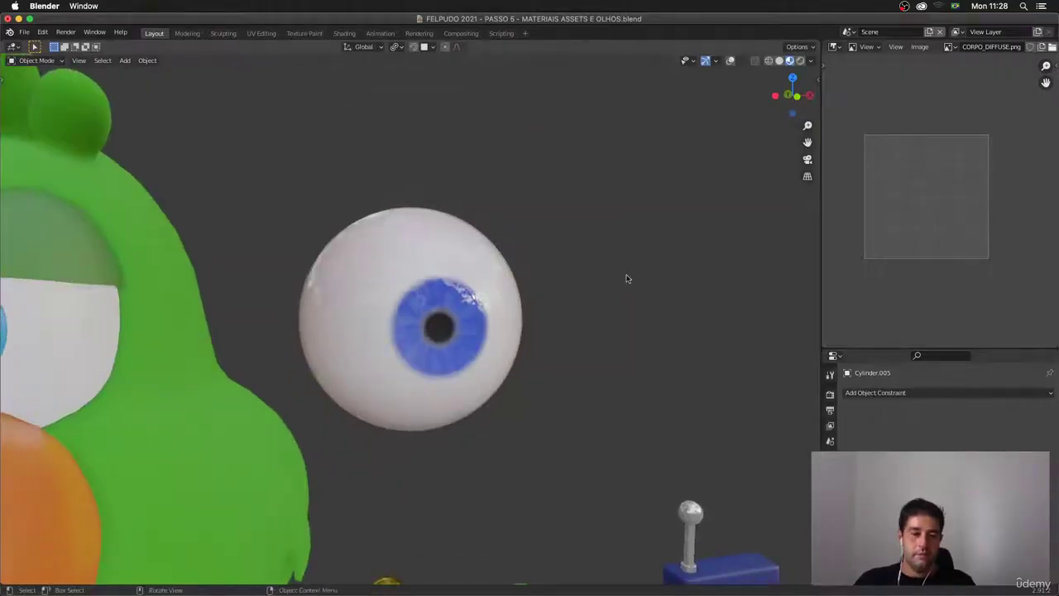
{"action": "middle_click_drag", "start_coordinate": [623, 275], "coordinate": [626, 315], "text": "ctrl"}
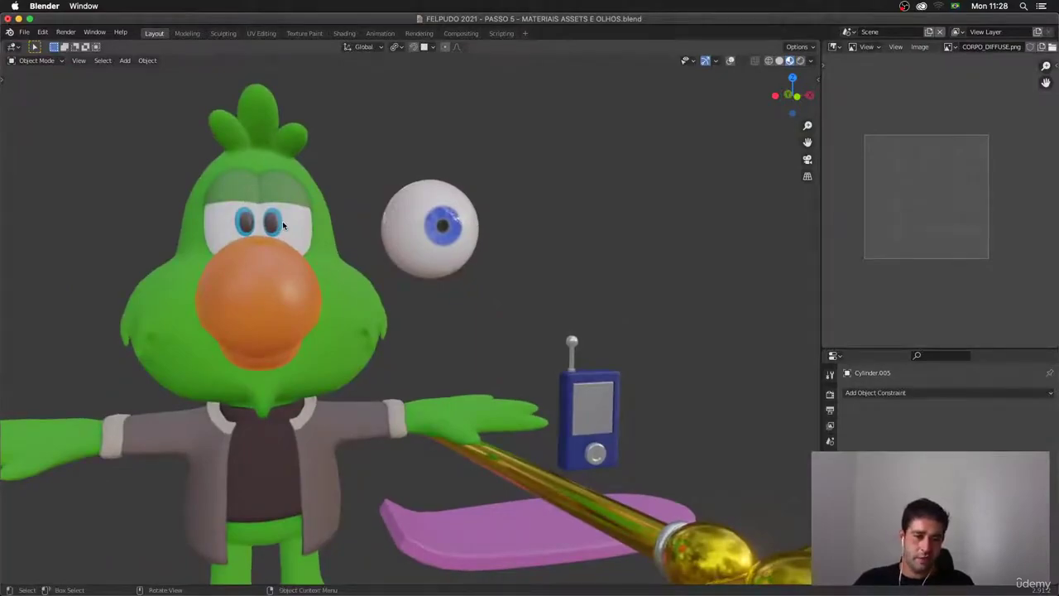
Step: Select the character's pupils and examine the cartoon eyes up close from several angles
{"action": "middle_click_drag", "start_coordinate": [311, 226], "coordinate": [321, 237]}
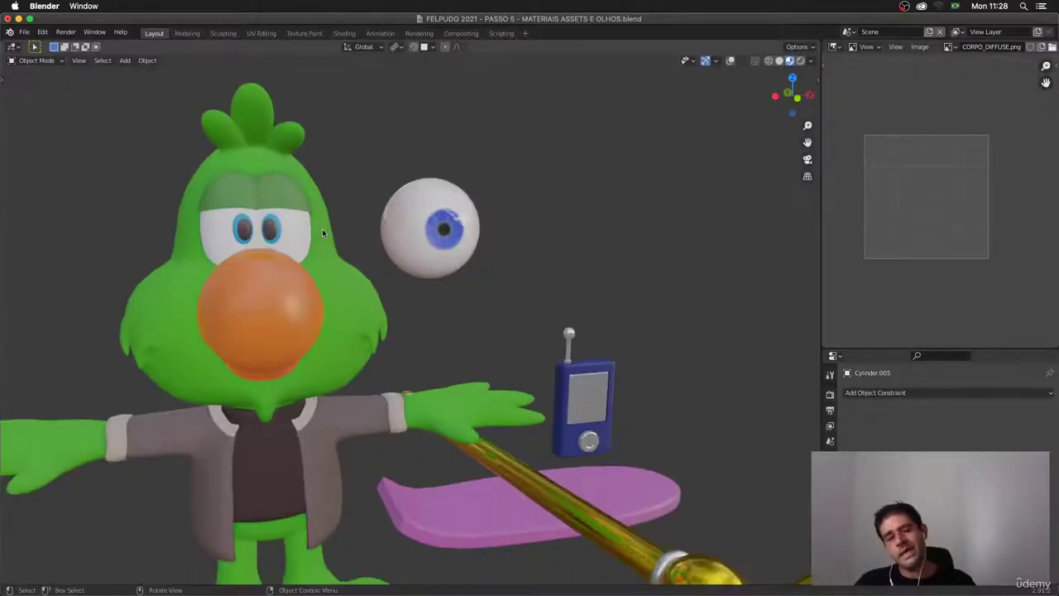
{"action": "left_click", "coordinate": [337, 225]}
{"action": "middle_click_drag", "start_coordinate": [372, 214], "coordinate": [513, 260]}
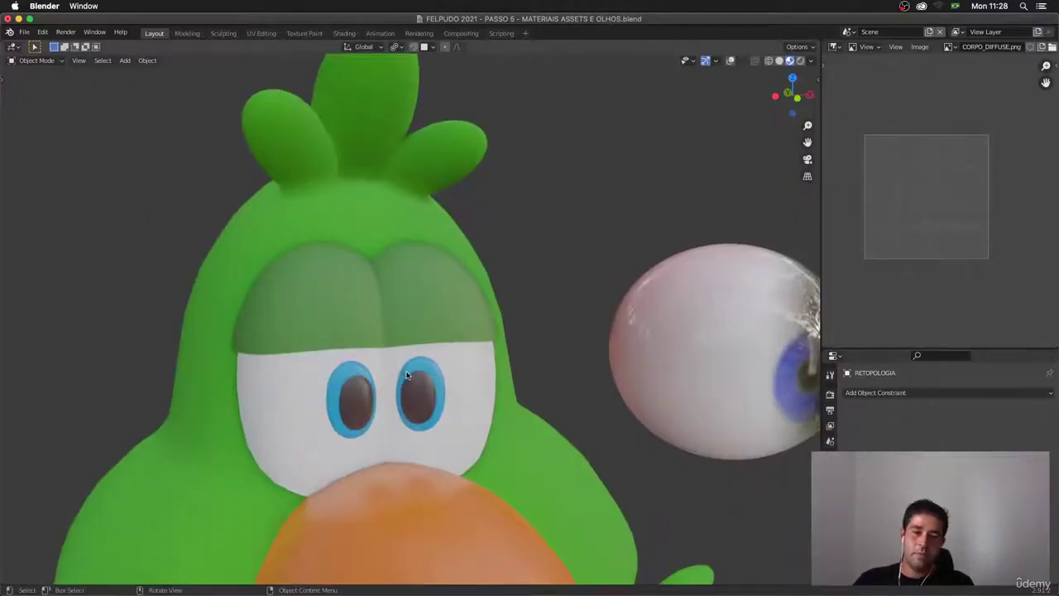
{"action": "left_click", "coordinate": [436, 373]}
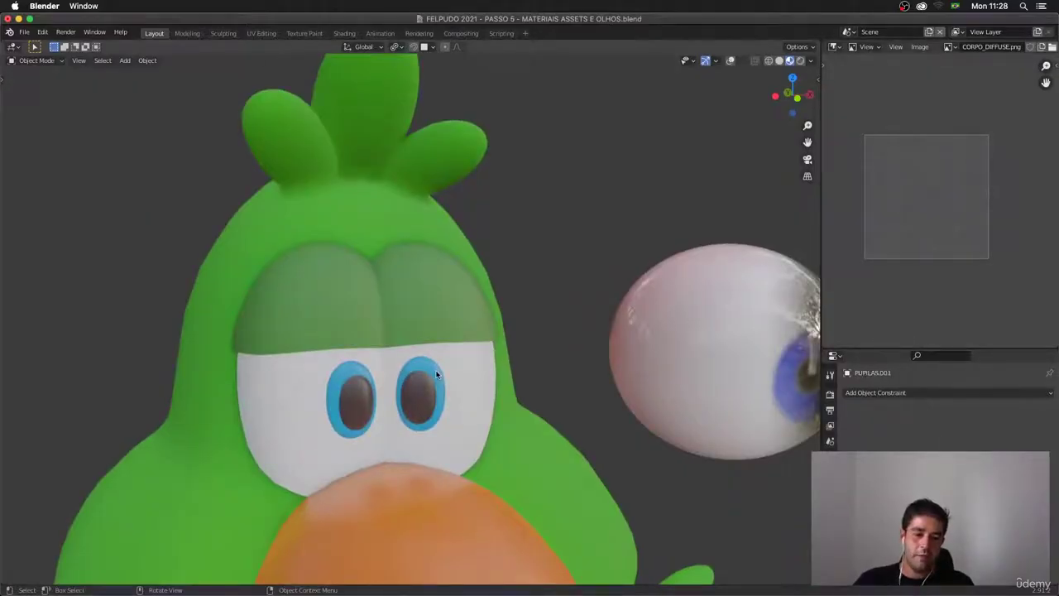
{"action": "key", "text": "KP_Decimal"}
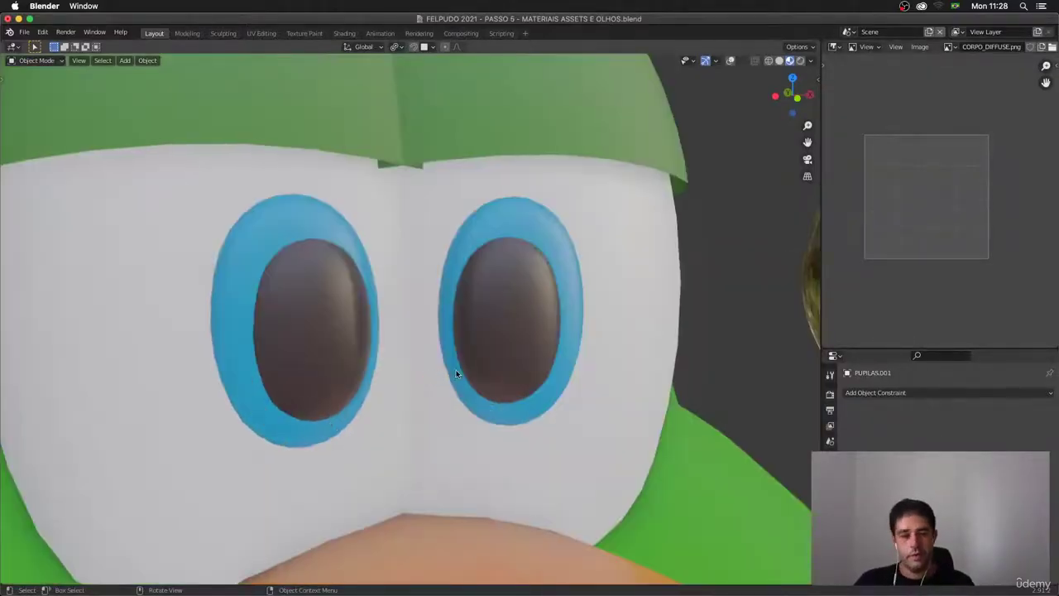
{"action": "middle_click_drag", "start_coordinate": [457, 371], "coordinate": [432, 387]}
{"action": "scroll", "coordinate": [432, 382], "scroll_direction": "down", "scroll_amount": 5}
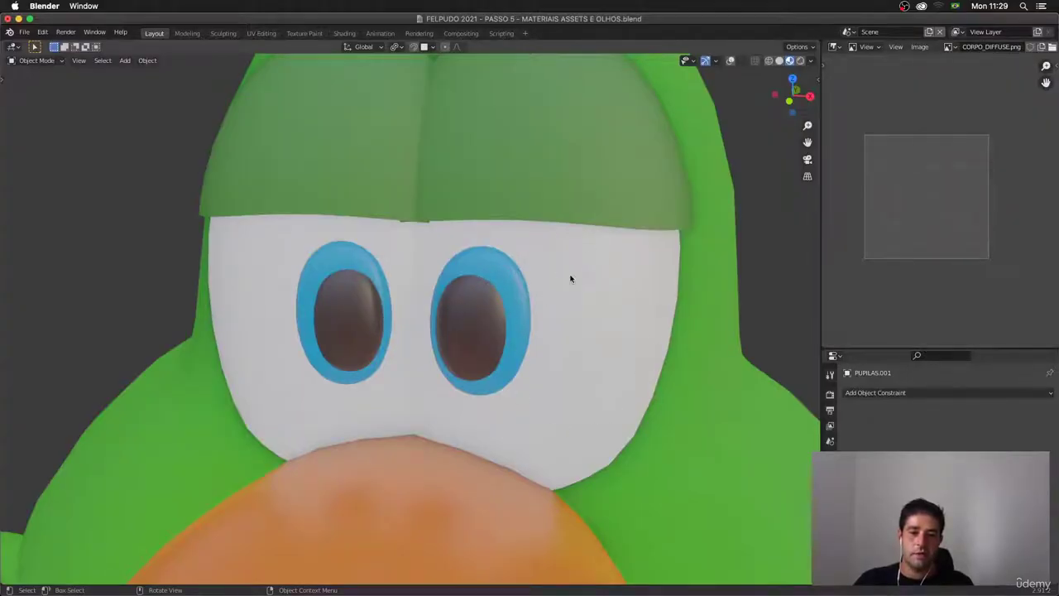
{"action": "scroll", "coordinate": [616, 423], "scroll_direction": "down", "scroll_amount": 2}
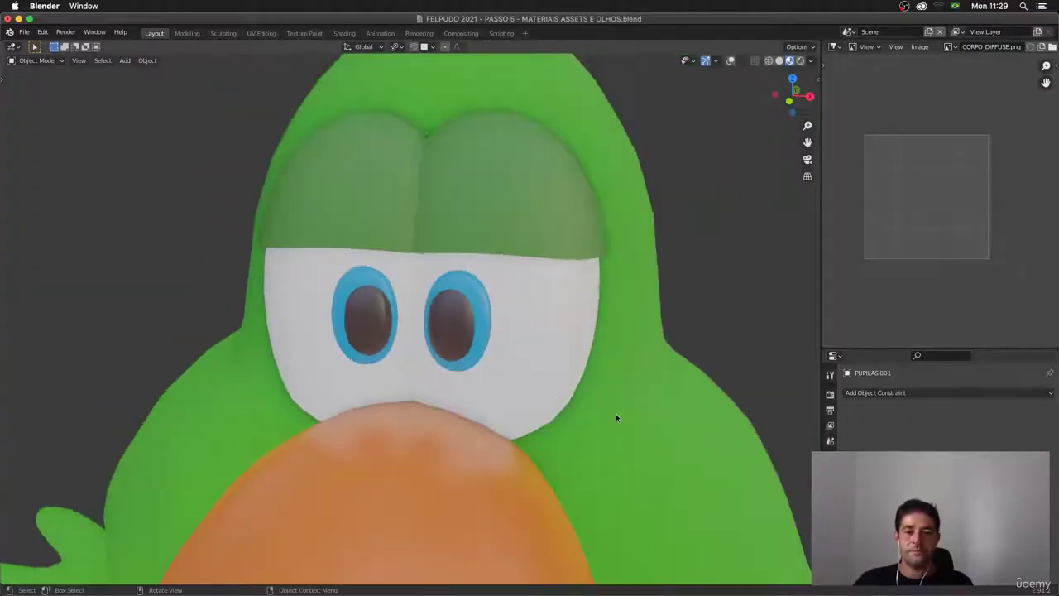
Step: Compare the shape of the realistic eyeball with the bird character's cartoon eyes
{"action": "middle_click_drag", "start_coordinate": [626, 413], "coordinate": [499, 404], "text": "shift"}
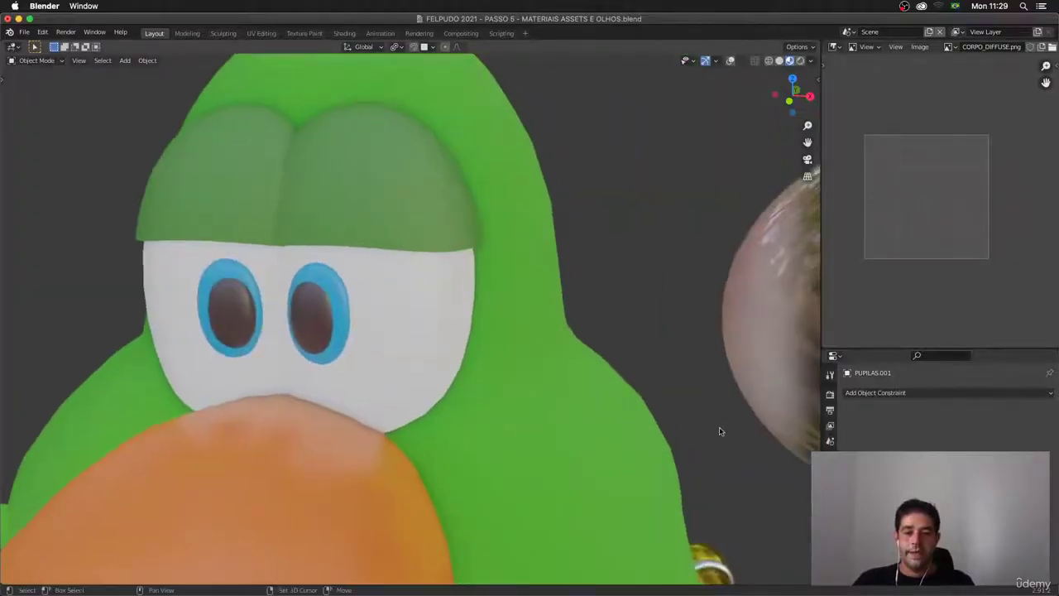
{"action": "middle_click_drag", "start_coordinate": [729, 431], "coordinate": [437, 389], "text": "shift"}
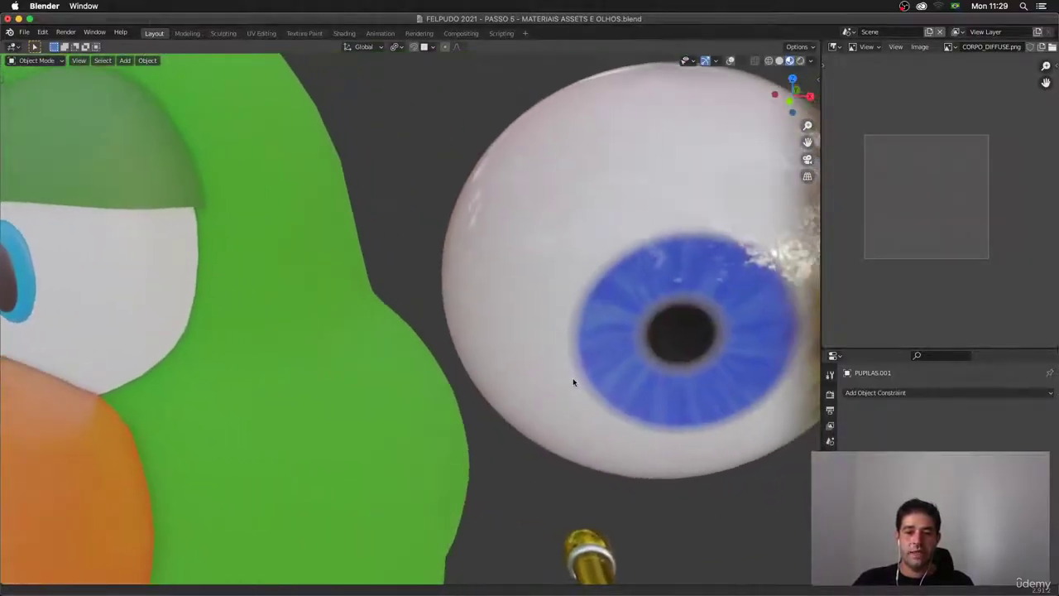
{"action": "scroll", "coordinate": [728, 334], "scroll_direction": "down", "scroll_amount": 4}
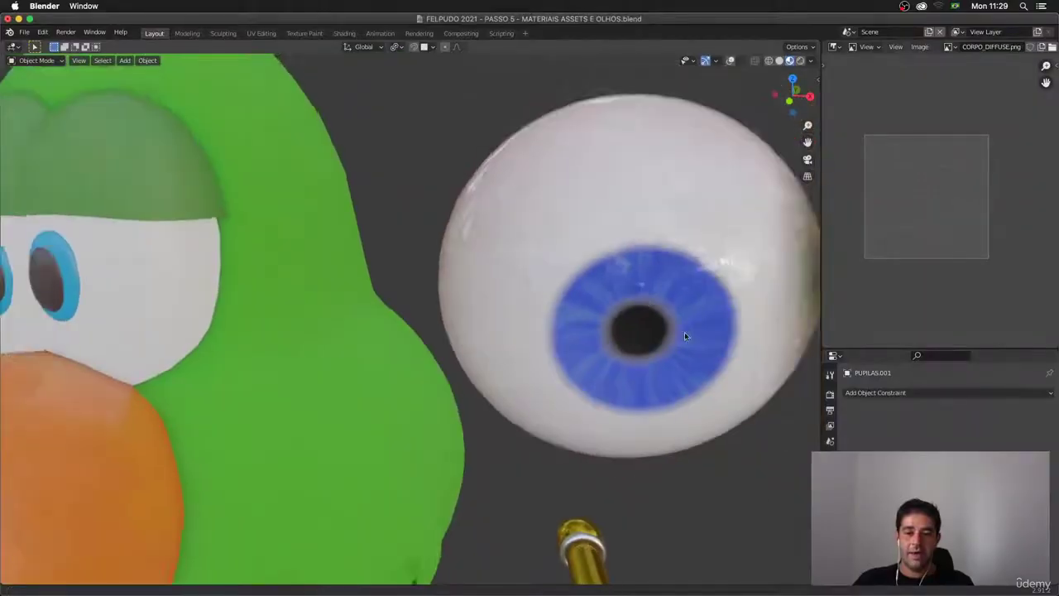
{"action": "middle_click_drag", "start_coordinate": [684, 348], "coordinate": [686, 341]}
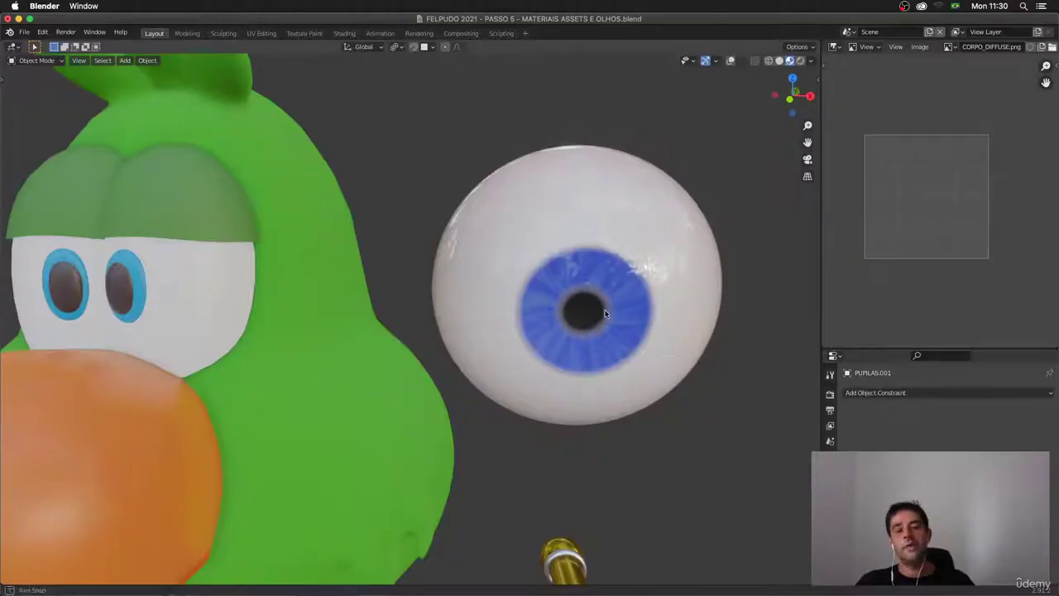
{"action": "middle_click_drag", "start_coordinate": [605, 314], "coordinate": [615, 305]}
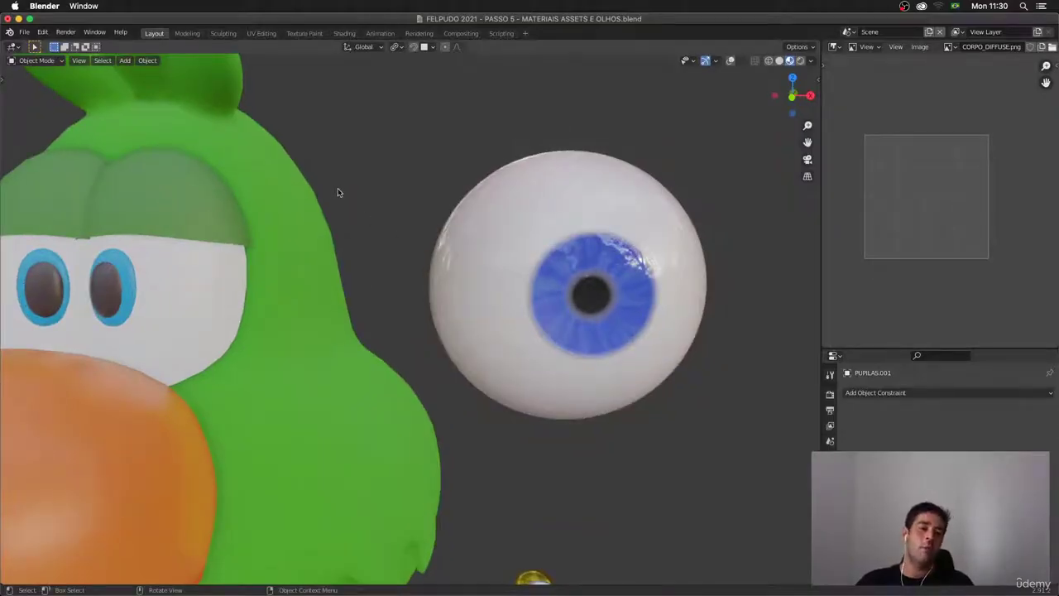
{"action": "scroll", "coordinate": [344, 215], "scroll_direction": "down", "scroll_amount": 5}
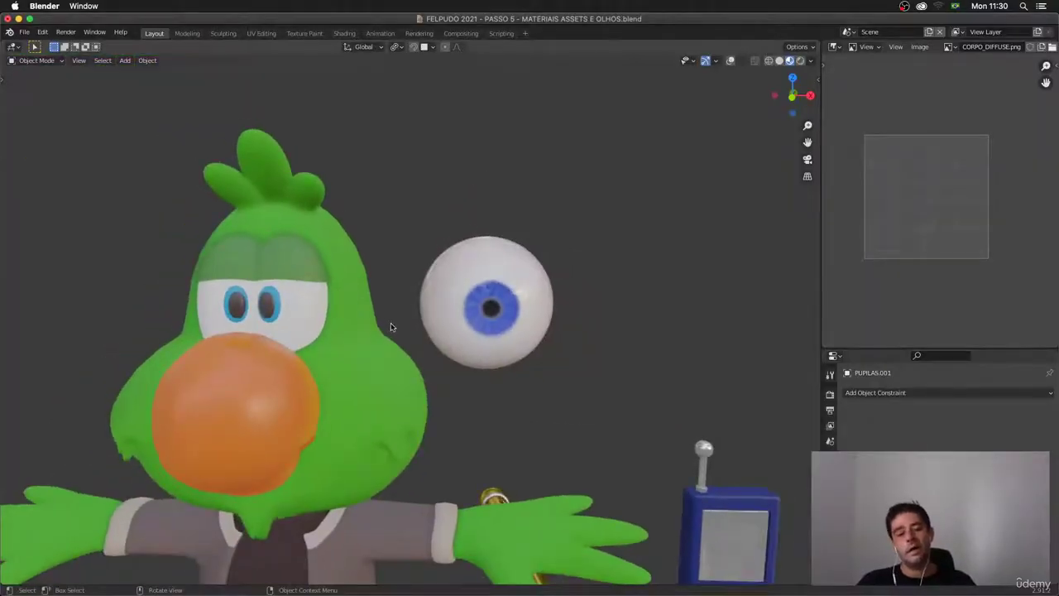
{"action": "middle_click_drag", "start_coordinate": [389, 327], "coordinate": [419, 312]}
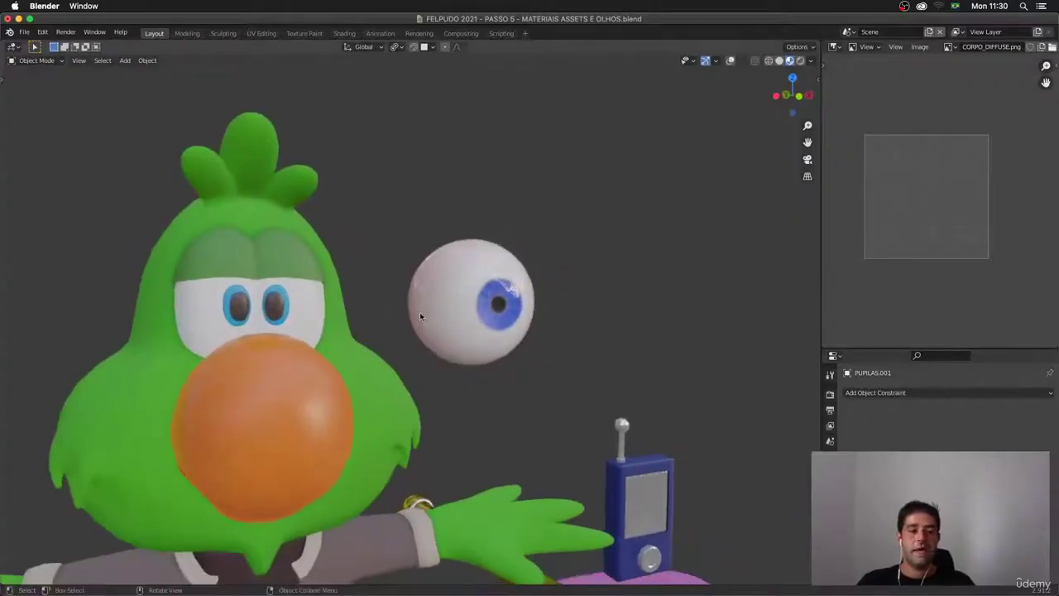
{"action": "scroll", "coordinate": [418, 300], "scroll_direction": "up", "scroll_amount": 2}
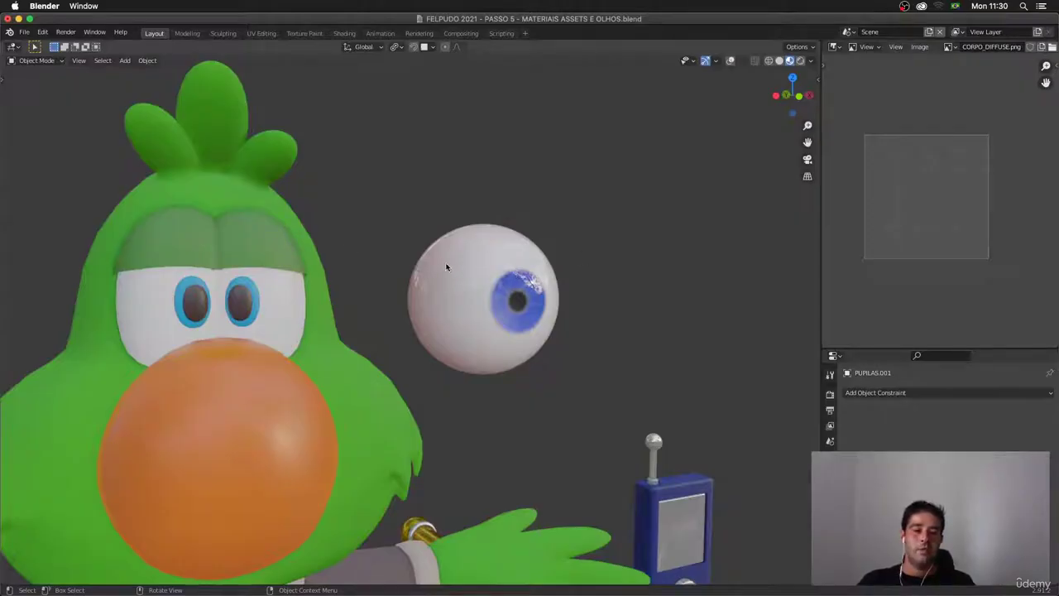
{"action": "left_click_drag", "start_coordinate": [424, 211], "coordinate": [605, 384]}
{"action": "scroll", "coordinate": [572, 473], "scroll_direction": "down", "scroll_amount": 2}
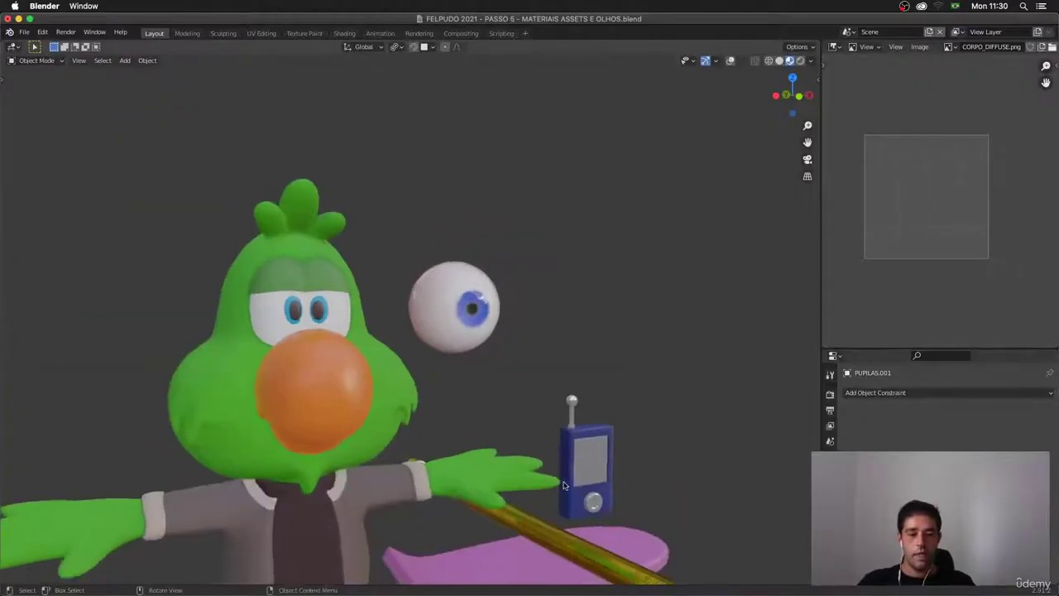
Step: Compare the character and its props in Solid shading and in Material Preview shading
{"action": "middle_click_drag", "start_coordinate": [537, 360], "coordinate": [735, 124]}
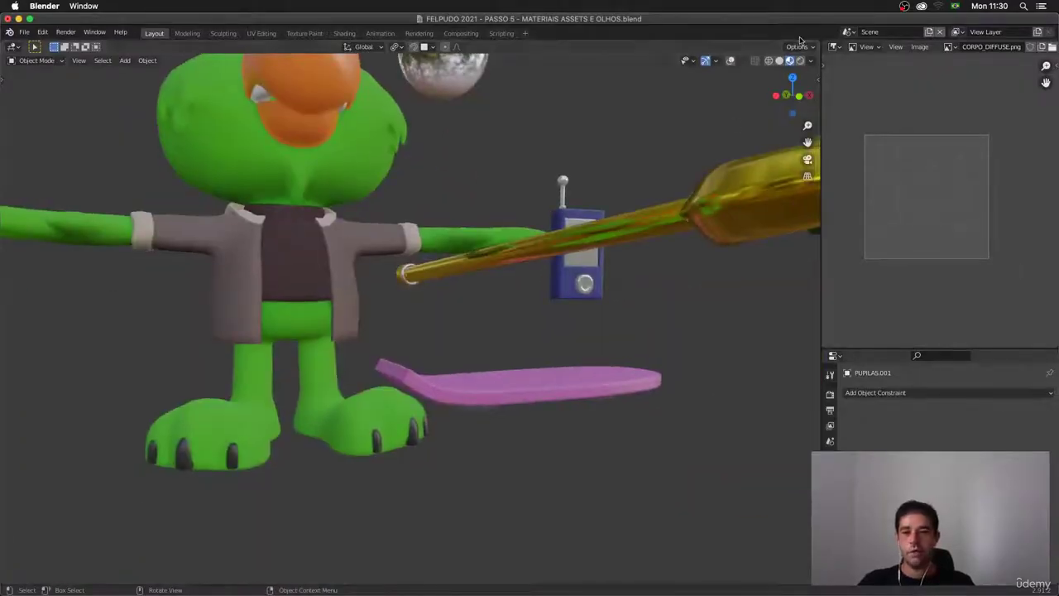
{"action": "left_click", "coordinate": [779, 60]}
{"action": "middle_click_drag", "start_coordinate": [563, 227], "coordinate": [439, 370], "text": "shift"}
{"action": "scroll", "coordinate": [560, 426], "scroll_direction": "down", "scroll_amount": 2}
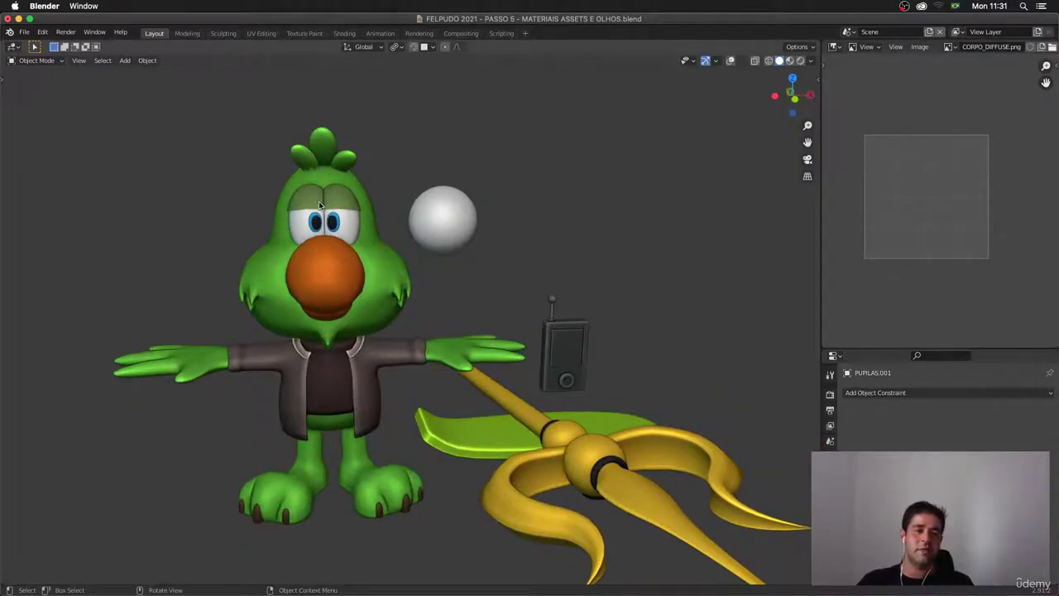
{"action": "middle_click_drag", "start_coordinate": [319, 202], "coordinate": [371, 202]}
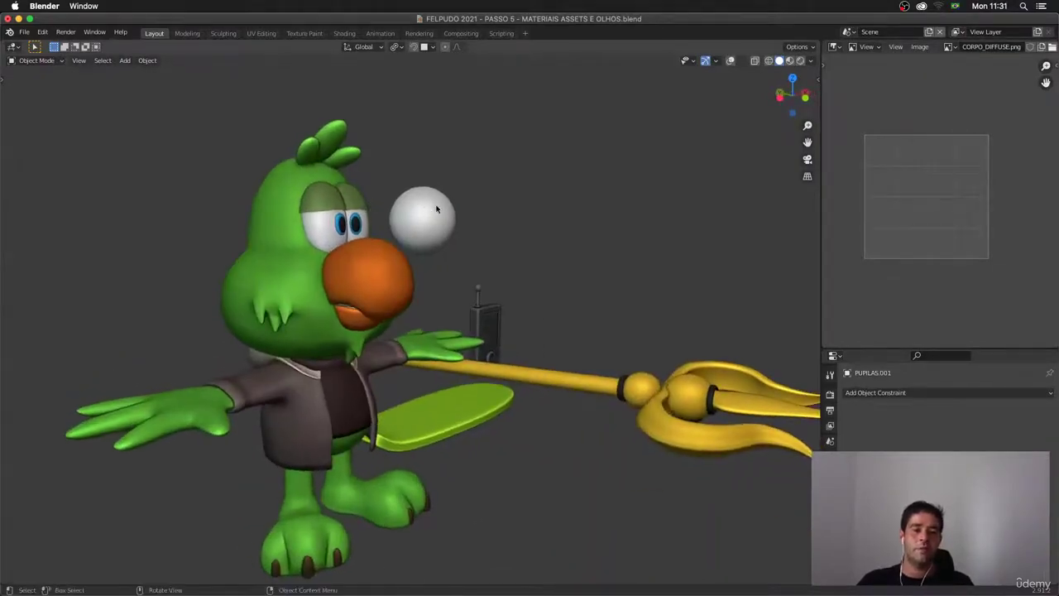
{"action": "left_click", "coordinate": [790, 61]}
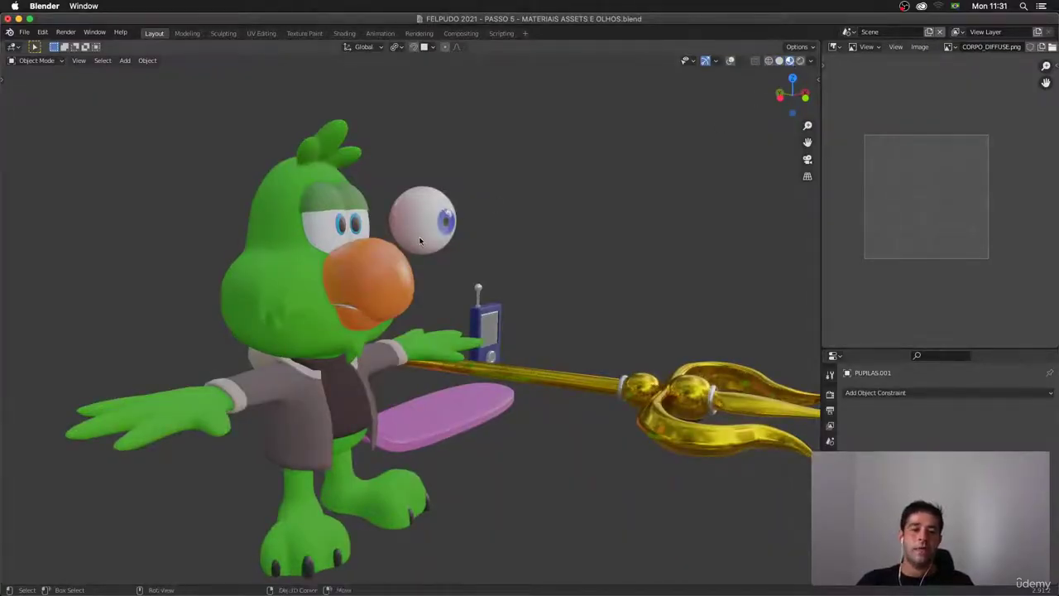
Step: Try a free trackball rotation of the loose realistic eyeball, then cancel it
{"action": "middle_click_drag", "start_coordinate": [421, 240], "coordinate": [447, 248], "text": "shift"}
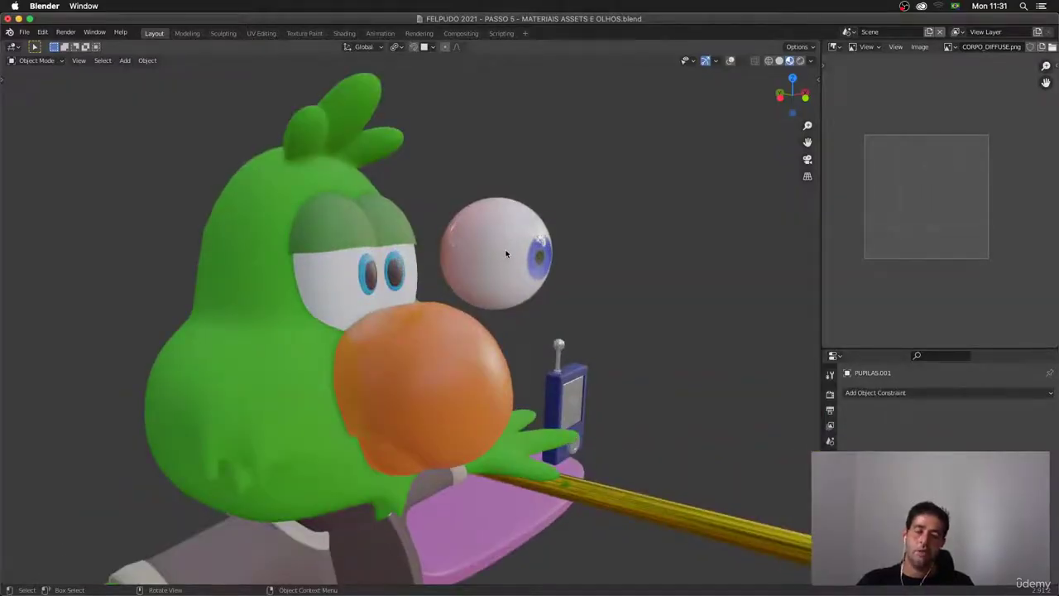
{"action": "left_click", "coordinate": [539, 240]}
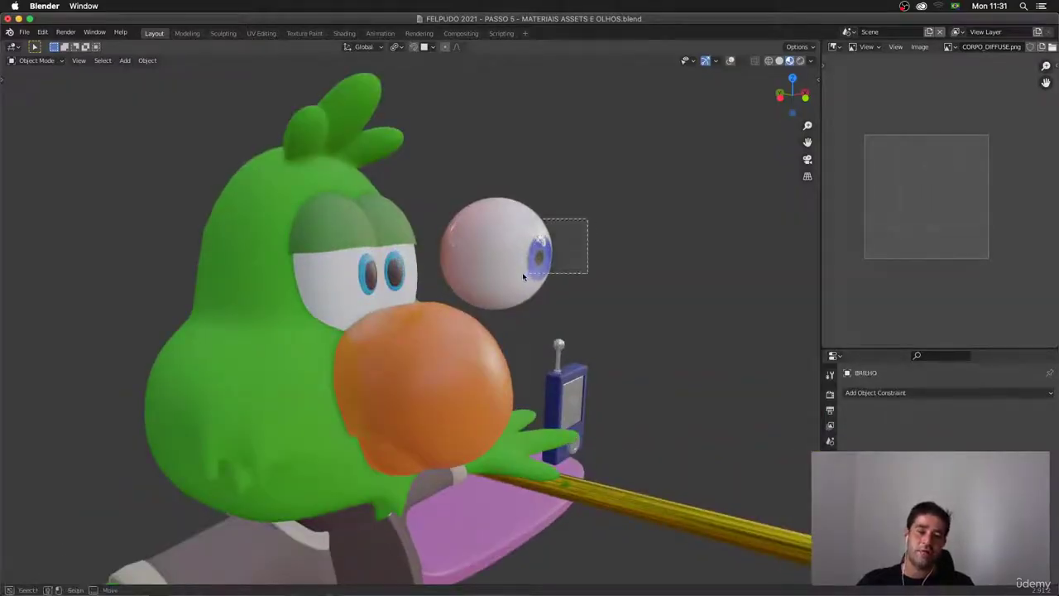
{"action": "key", "text": "r"}
{"action": "key", "text": "r"}
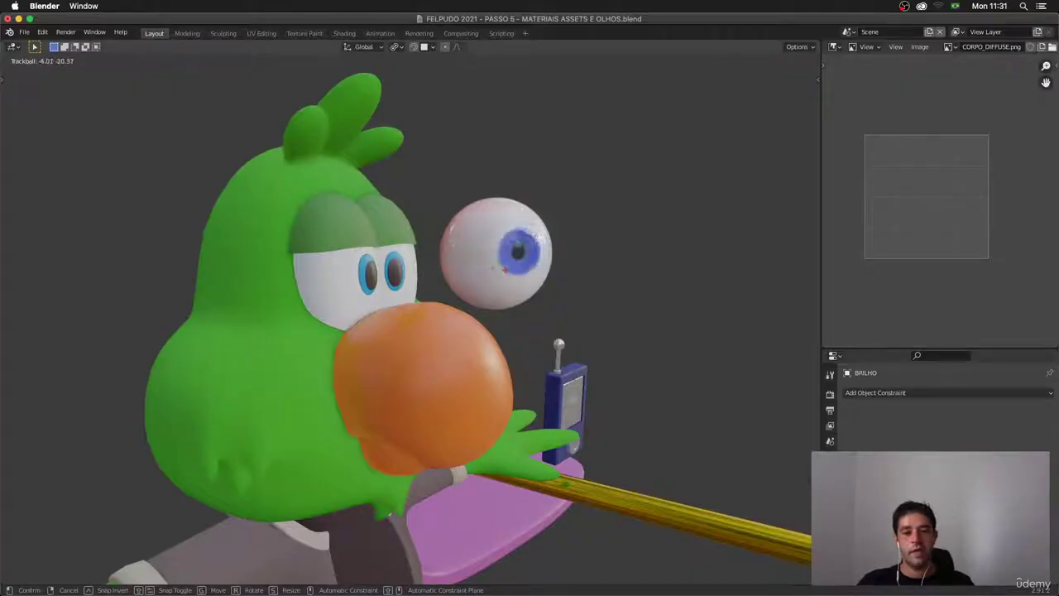
{"action": "key", "text": "Escape"}
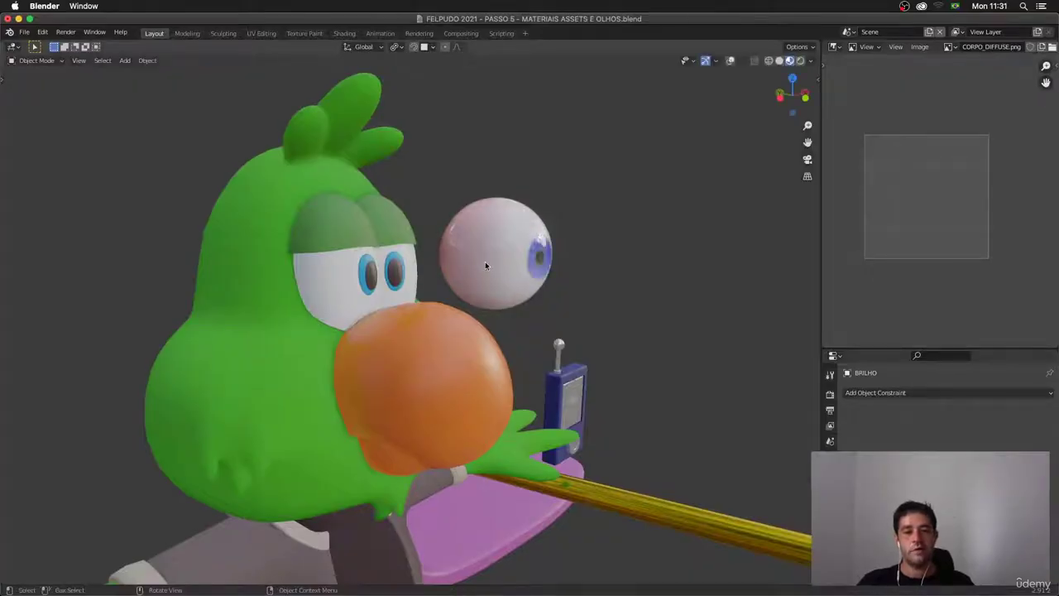
Step: Try a free trackball rotation on the white part of the character's eyes
{"action": "left_click", "coordinate": [403, 298]}
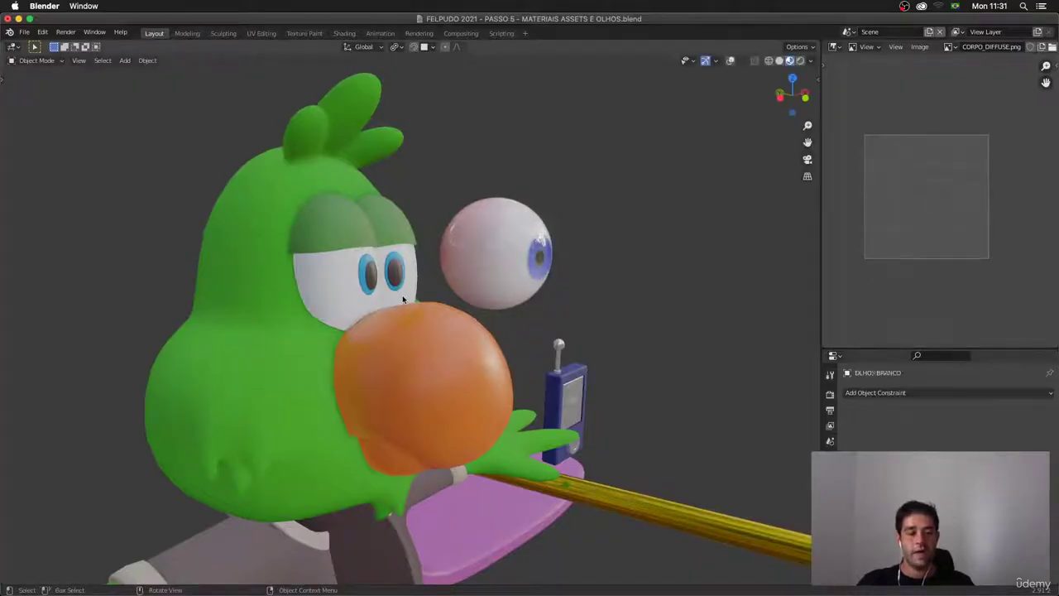
{"action": "key", "text": "r"}
{"action": "key", "text": "r"}
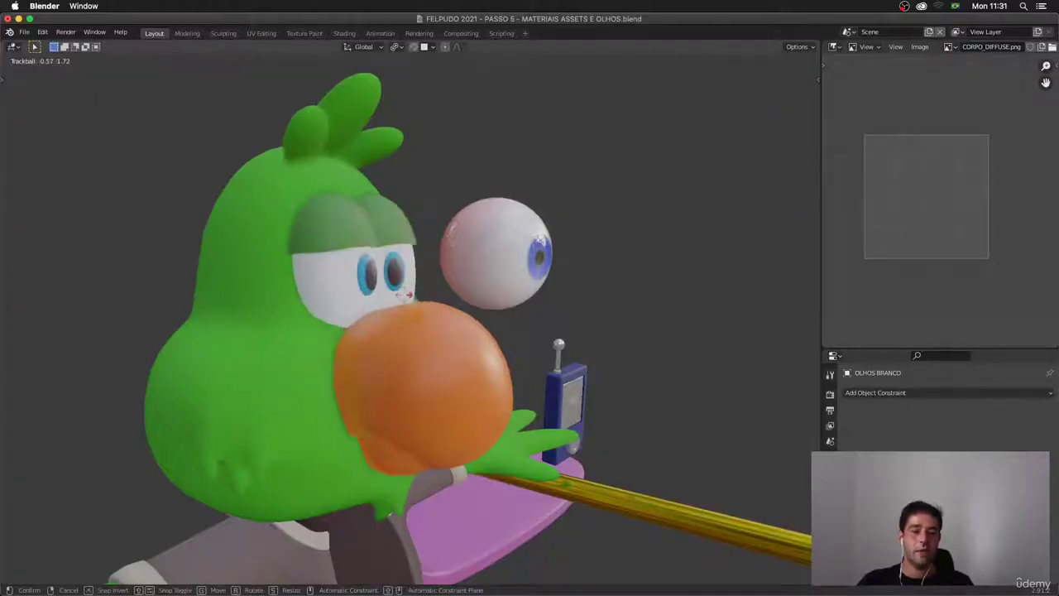
{"action": "left_click", "coordinate": [406, 298]}
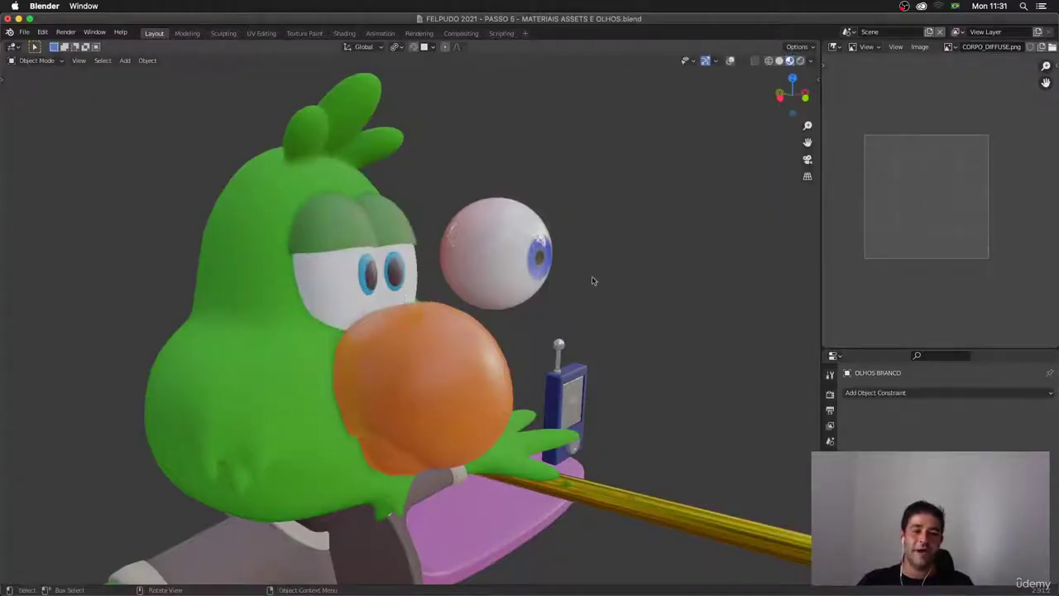
Step: Try rotating the character's eyelids
{"action": "left_click", "coordinate": [352, 238]}
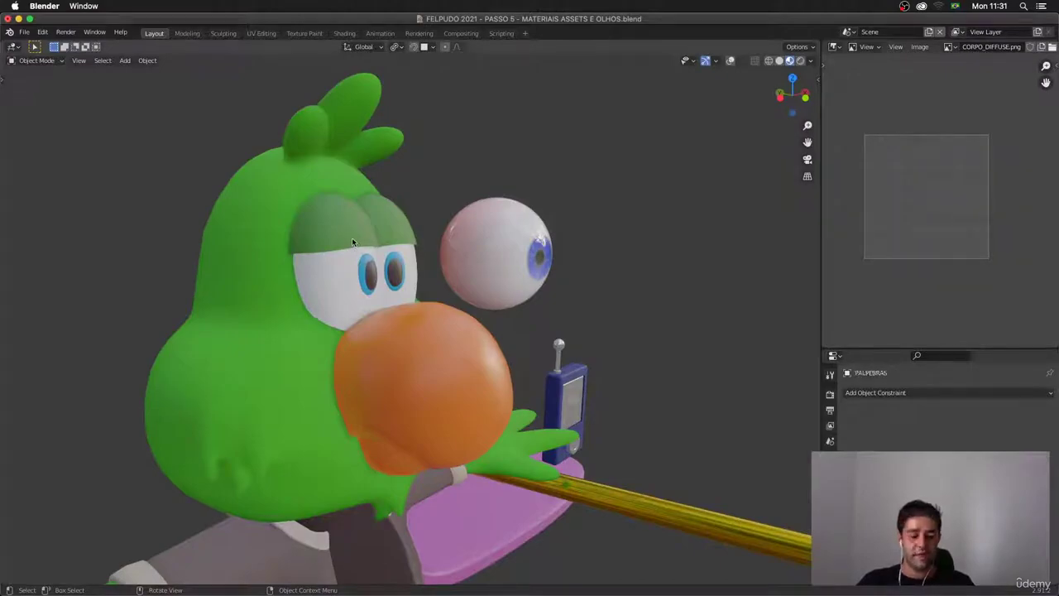
{"action": "key", "text": "r"}
{"action": "key", "text": "Escape"}
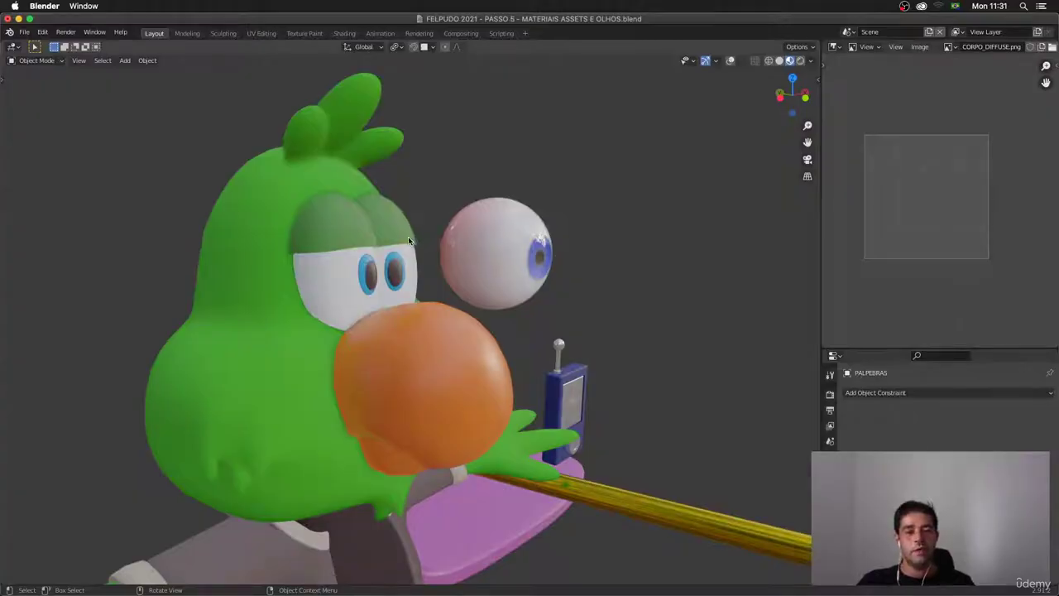
Step: Save the project as a new numbered version, FELPUDO 2021 - PASSO 6 - MATERIAIS ASSETS E OLHOS.blend
{"action": "middle_click_drag", "start_coordinate": [415, 239], "coordinate": [421, 239]}
{"action": "key", "text": "ctrl+shift+s"}
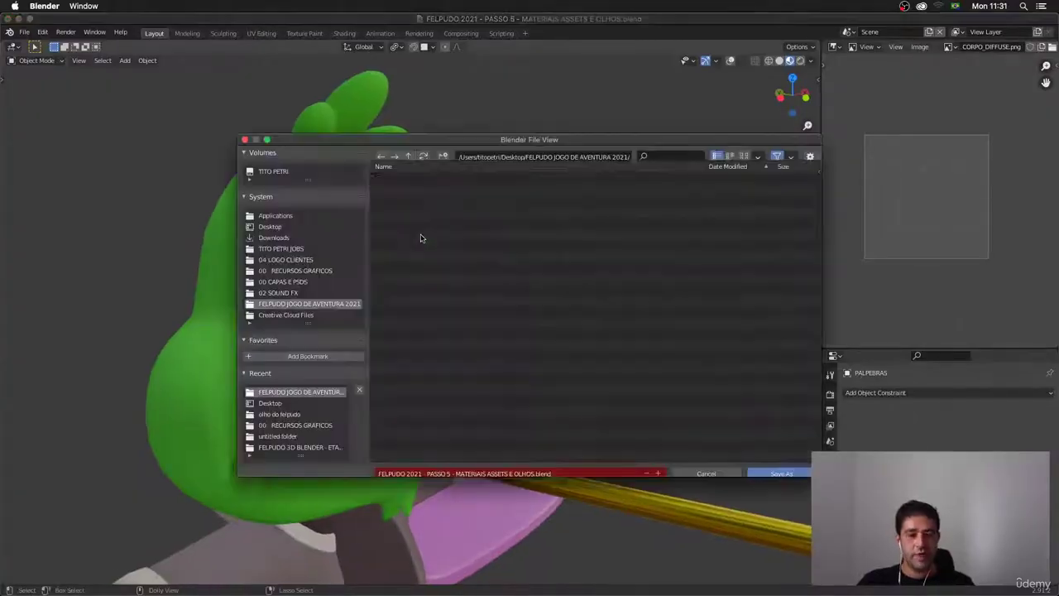
{"action": "left_click", "coordinate": [658, 464]}
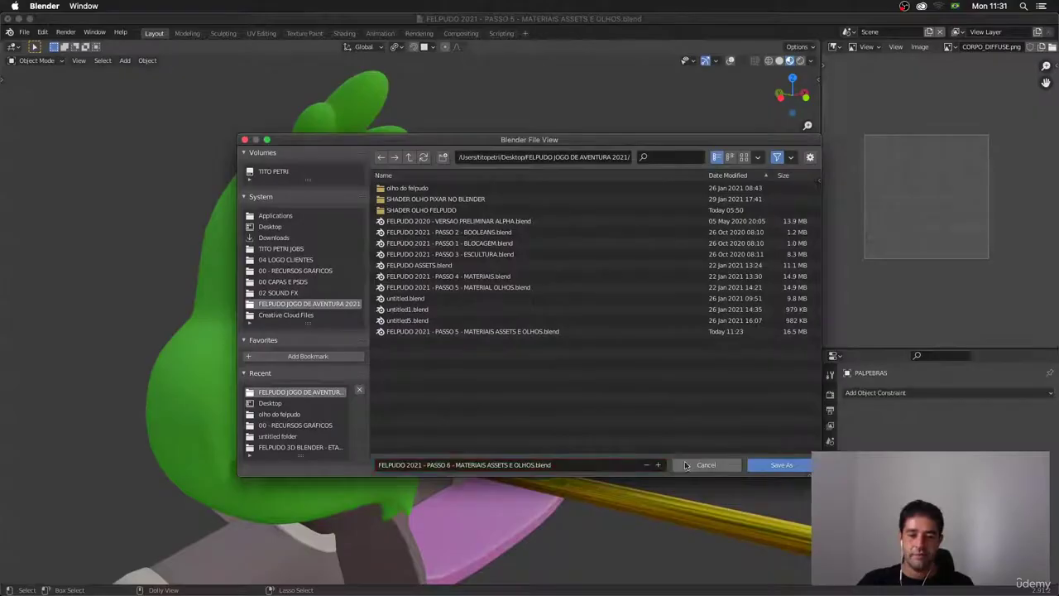
{"action": "left_click", "coordinate": [761, 464]}
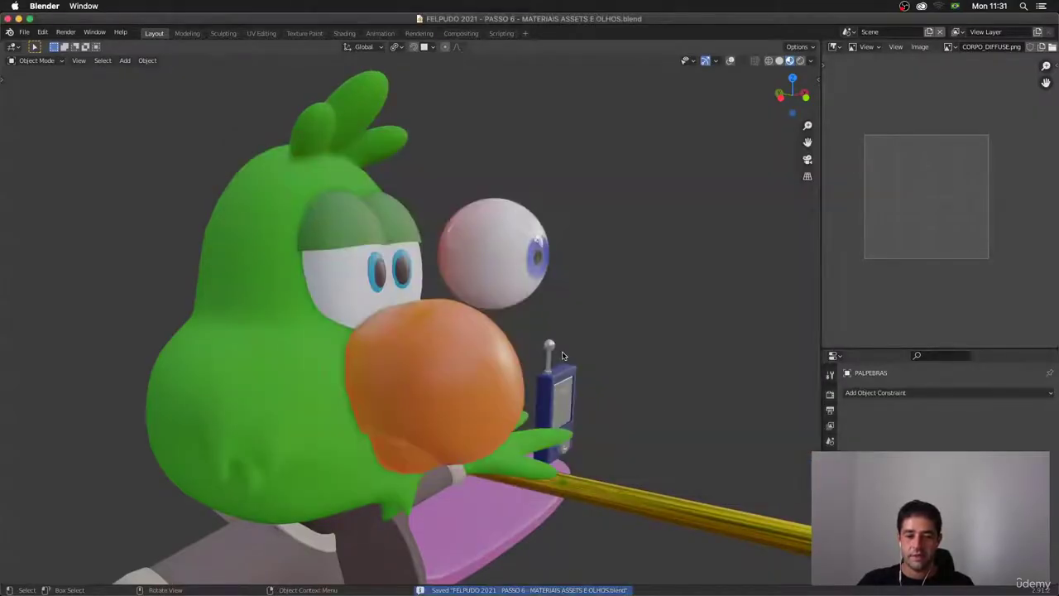
Step: Switch the viewport to Solid shading, select the character's pupils and turn the viewport overlays on
{"action": "left_click", "coordinate": [404, 263]}
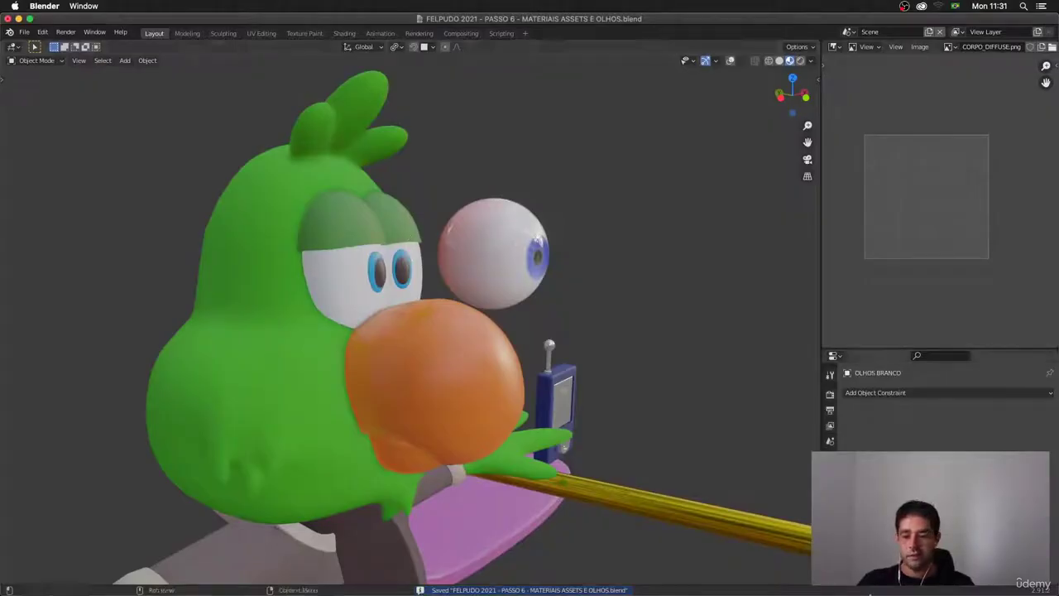
{"action": "left_click", "coordinate": [780, 61]}
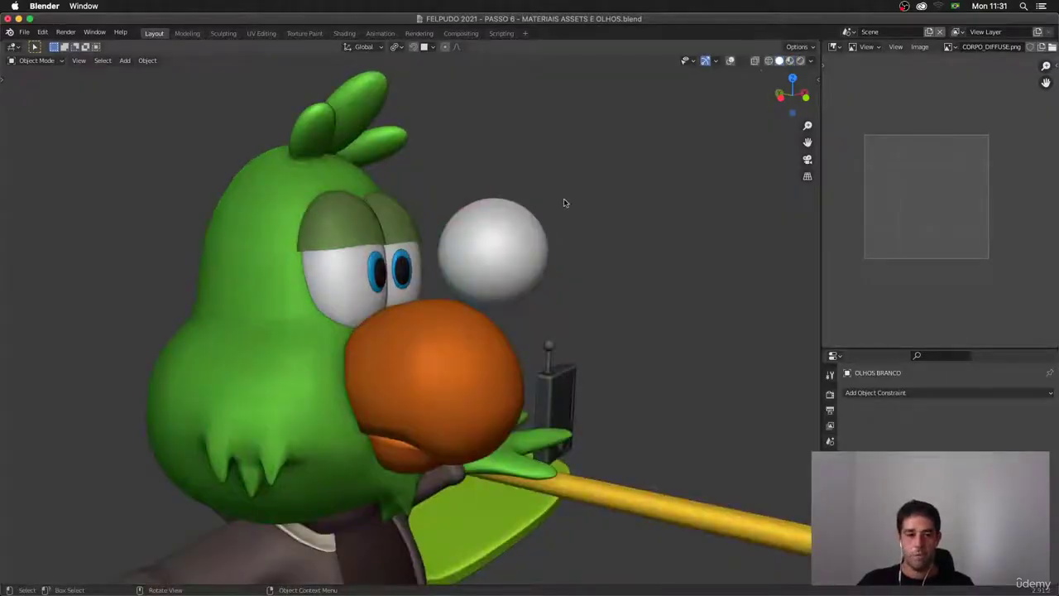
{"action": "left_click", "coordinate": [404, 270]}
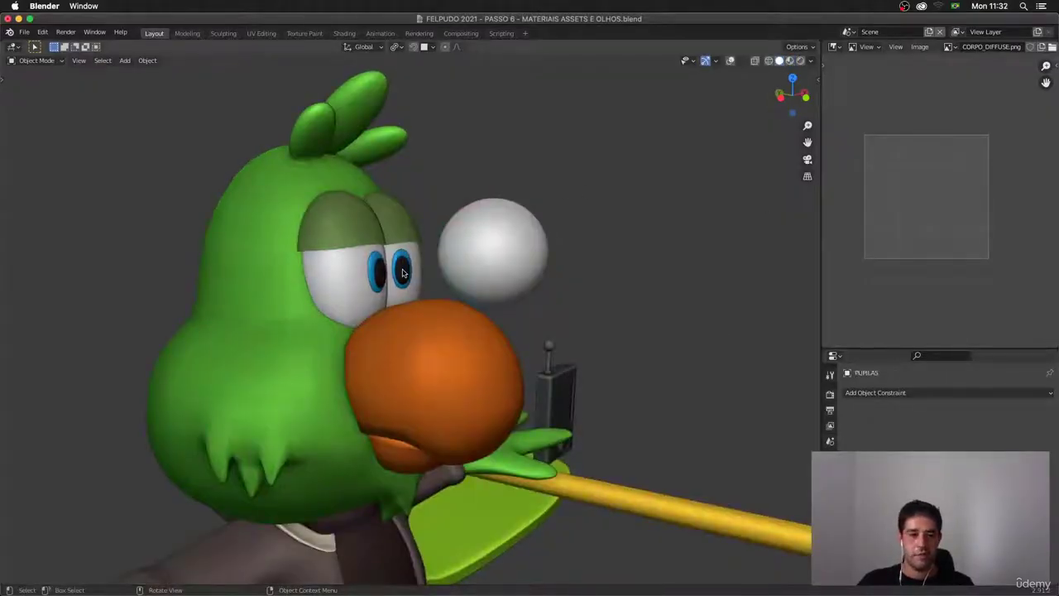
{"action": "left_click", "coordinate": [730, 61]}
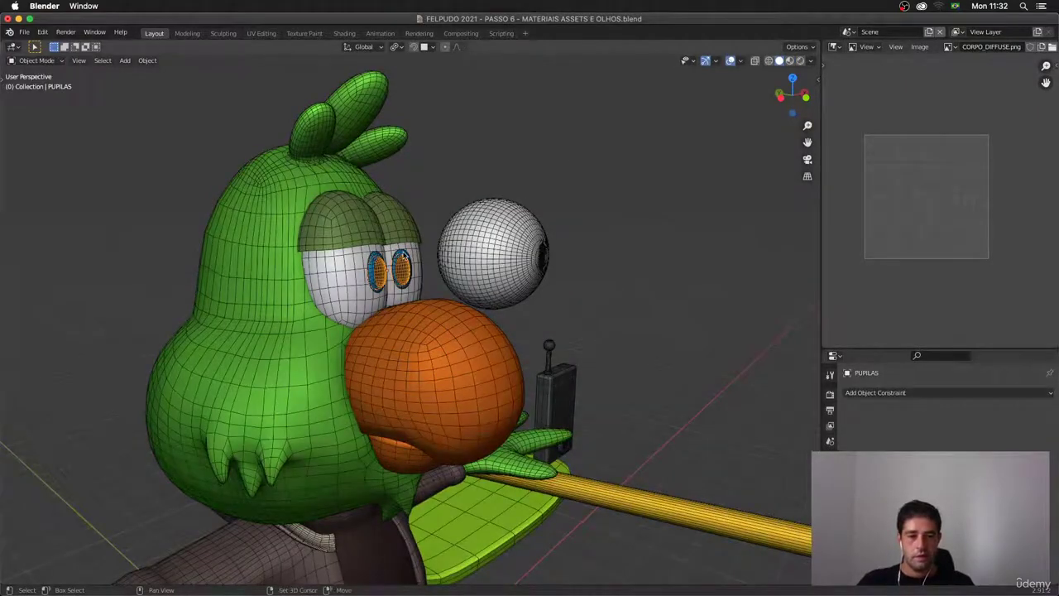
Step: Try hiding the character's pupils, eye whites and eyelids together
{"action": "left_click", "coordinate": [419, 257], "text": "shift"}
{"action": "left_click", "coordinate": [418, 257], "text": "shift"}
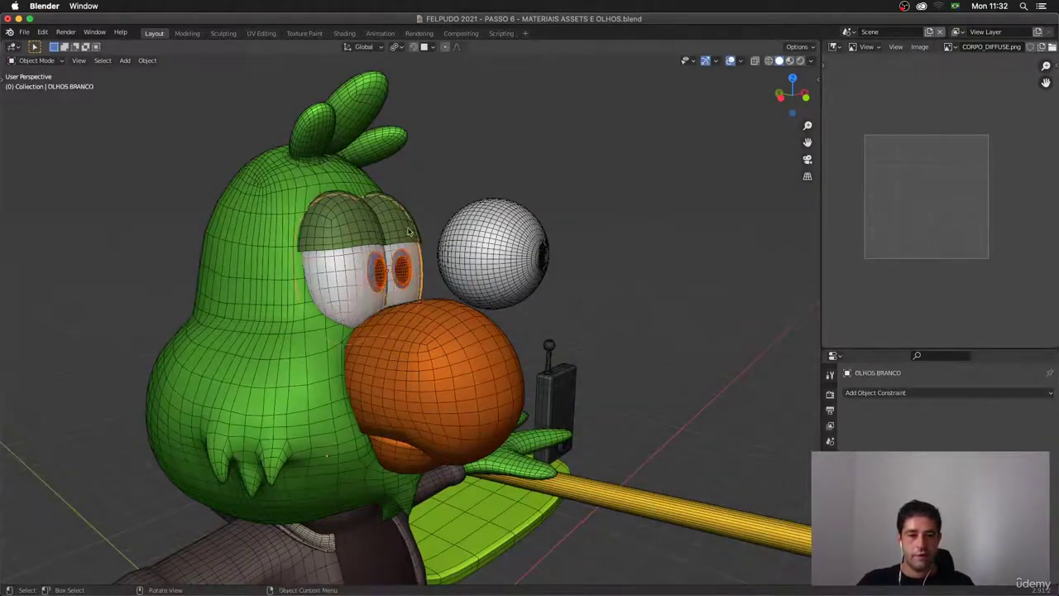
{"action": "left_click", "coordinate": [418, 235], "text": "shift"}
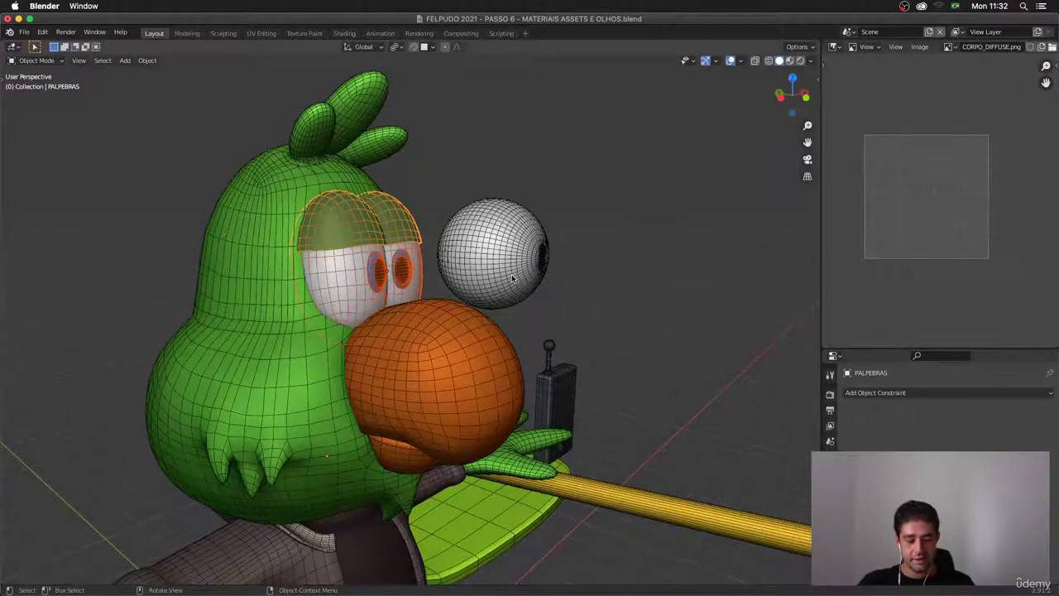
{"action": "key", "text": "h"}
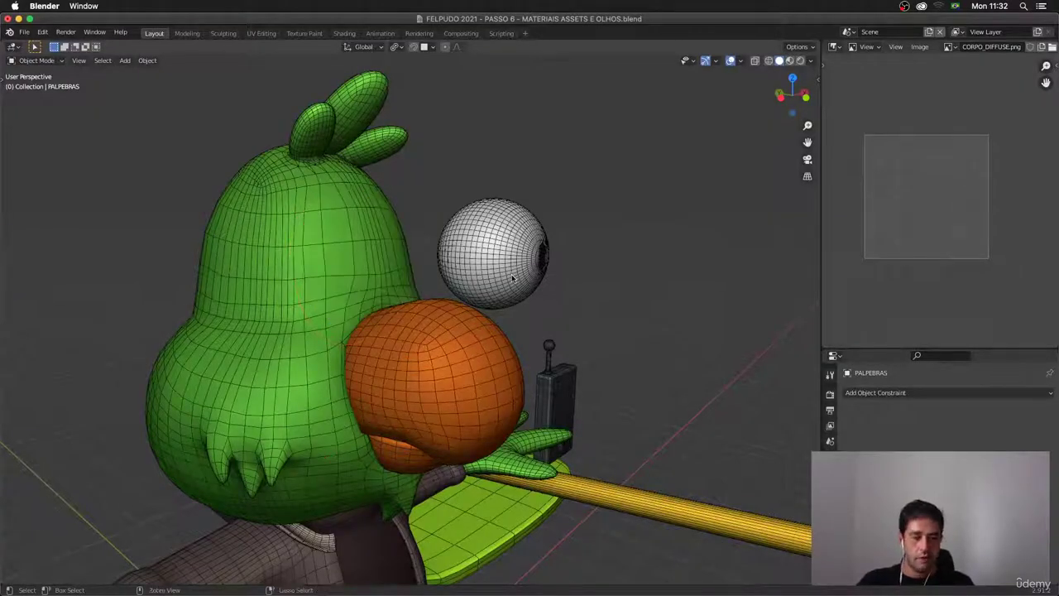
{"action": "key", "text": "alt+h"}
Step: Set the viewport display of the character's eyelids and eye whites to bounding boxes
{"action": "left_click", "coordinate": [830, 476]}
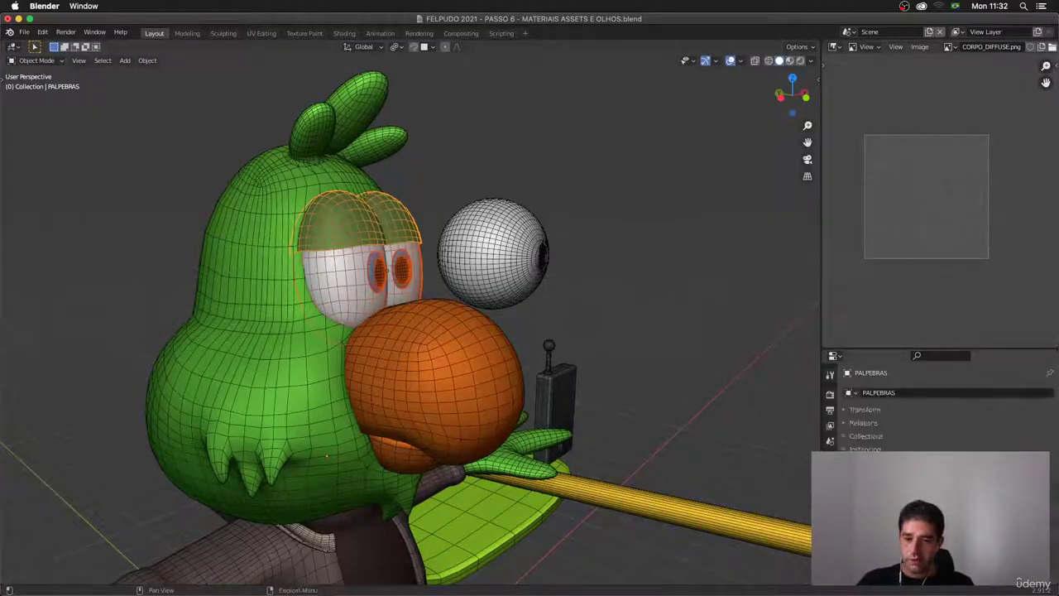
{"action": "scroll", "coordinate": [944, 414], "scroll_direction": "down", "scroll_amount": 4}
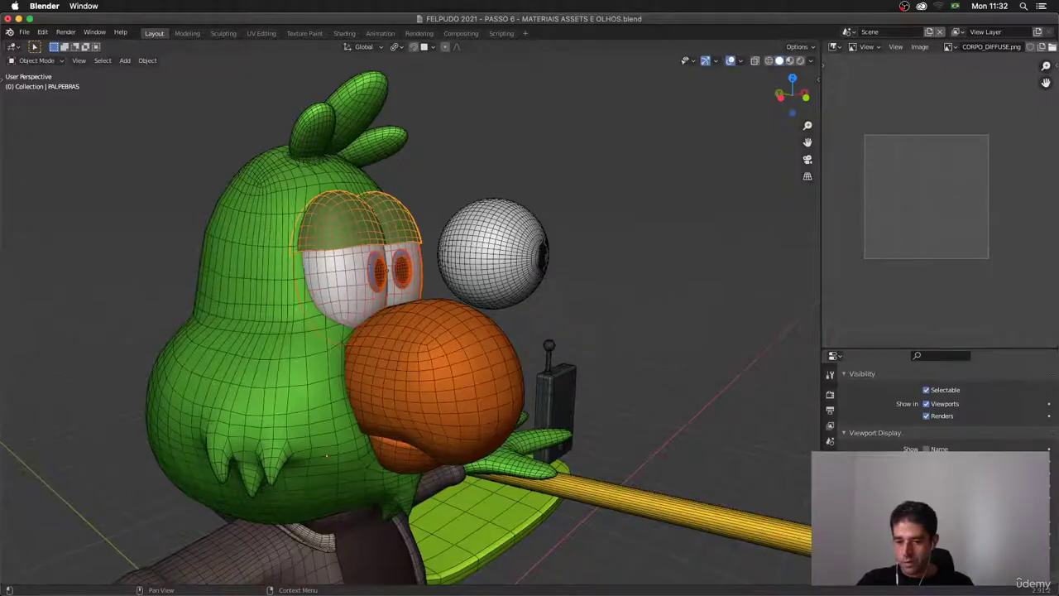
{"action": "left_click", "coordinate": [969, 540]}
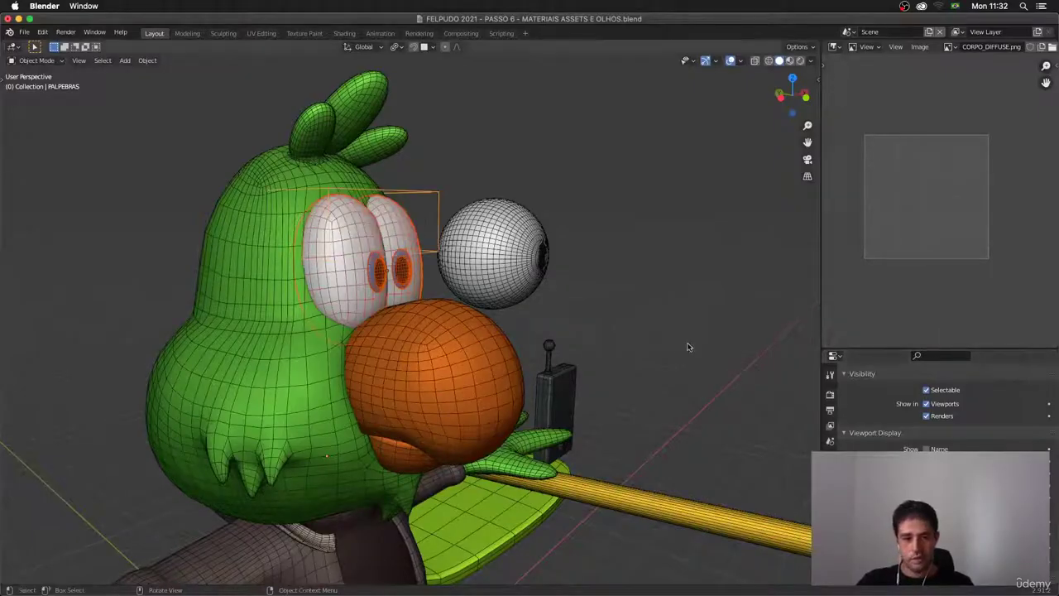
{"action": "middle_click_drag", "start_coordinate": [494, 288], "coordinate": [517, 266]}
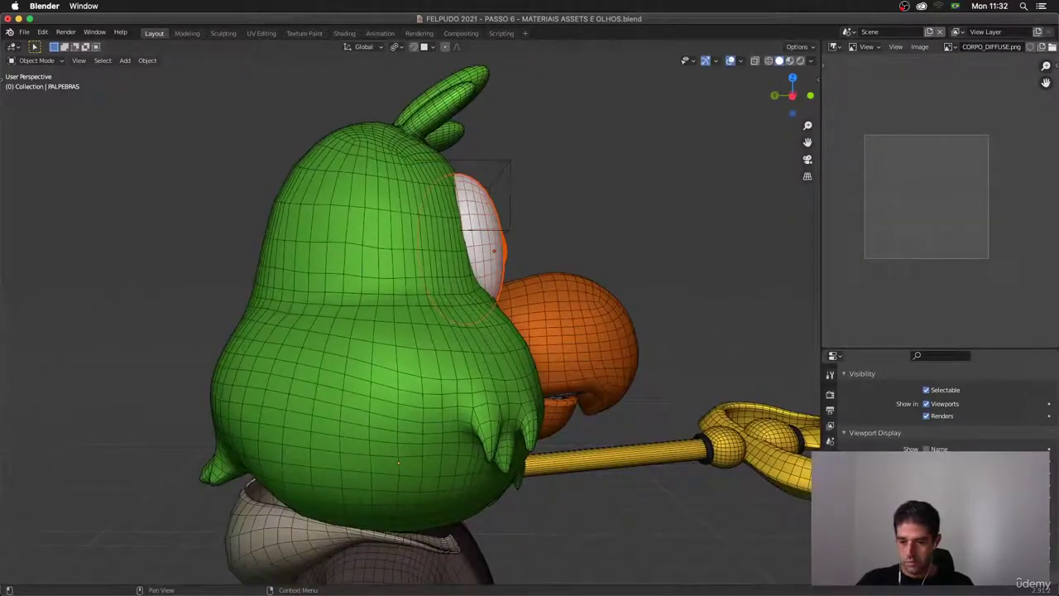
{"action": "left_click", "coordinate": [499, 257], "text": "shift"}
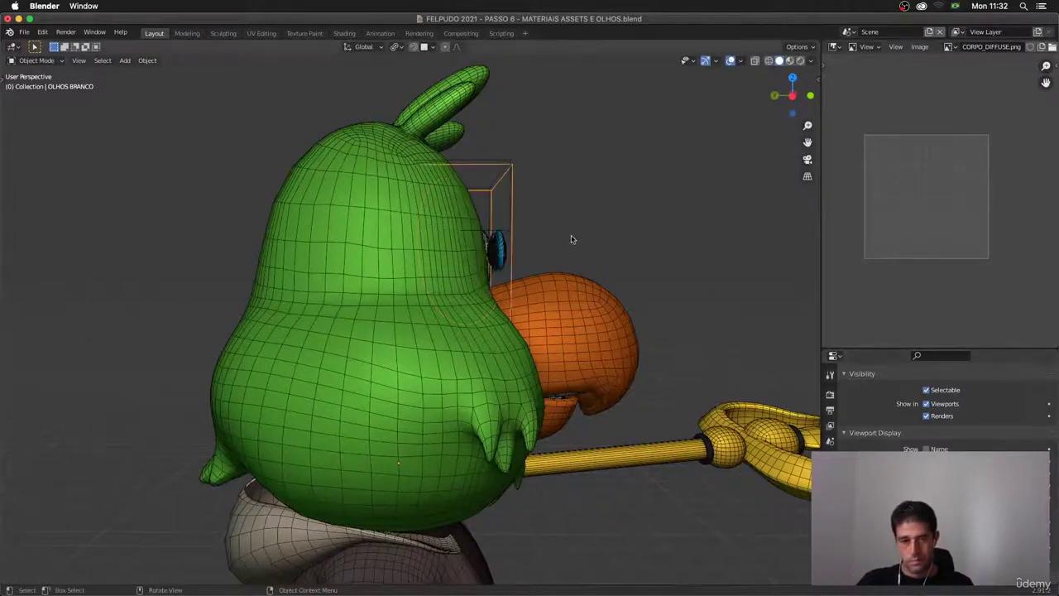
Step: Set the viewport display of the character's blue irises and black pupils to bounding boxes
{"action": "middle_click_drag", "start_coordinate": [570, 237], "coordinate": [447, 273]}
{"action": "left_click", "coordinate": [426, 251]}
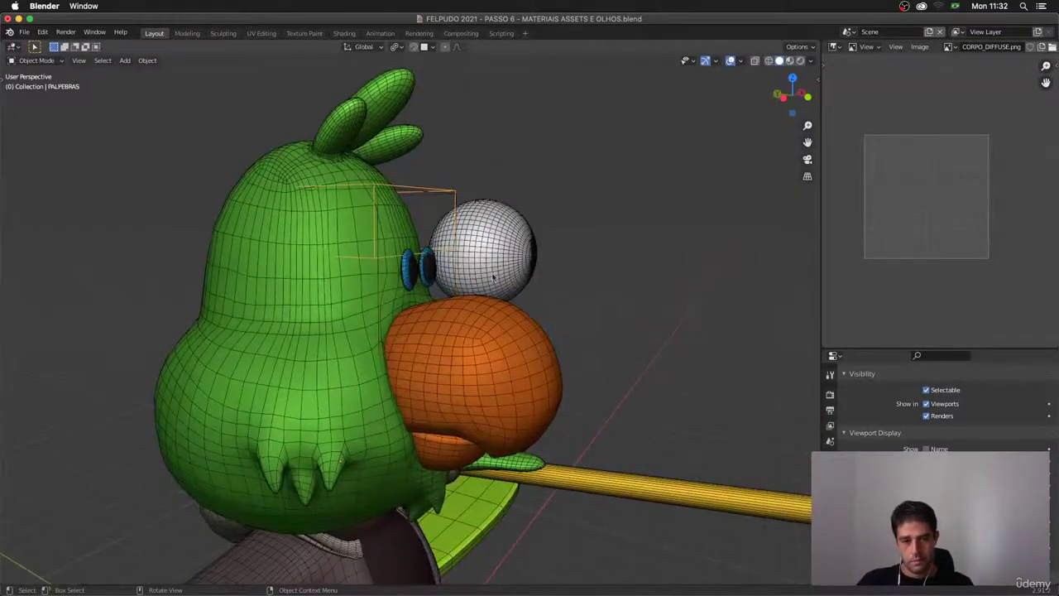
{"action": "left_click", "coordinate": [683, 293]}
{"action": "left_click", "coordinate": [407, 278]}
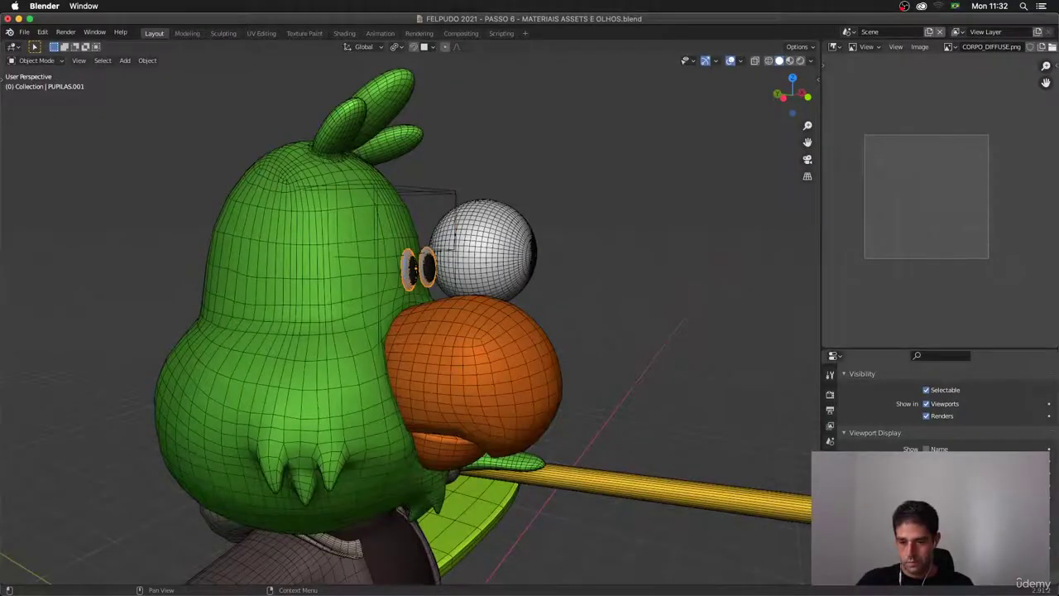
{"action": "left_click", "coordinate": [960, 514]}
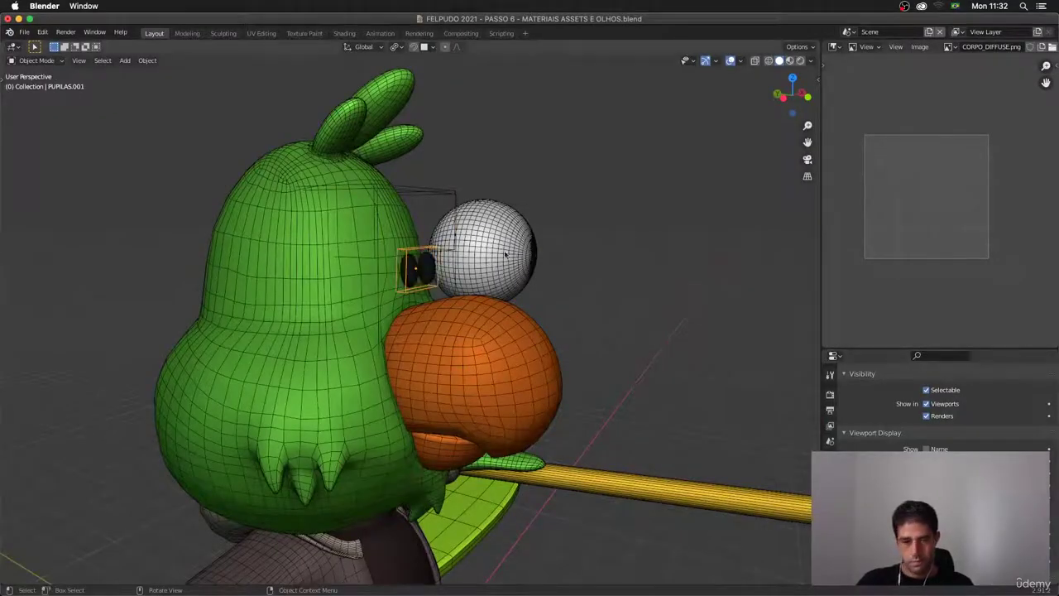
{"action": "left_click", "coordinate": [427, 279]}
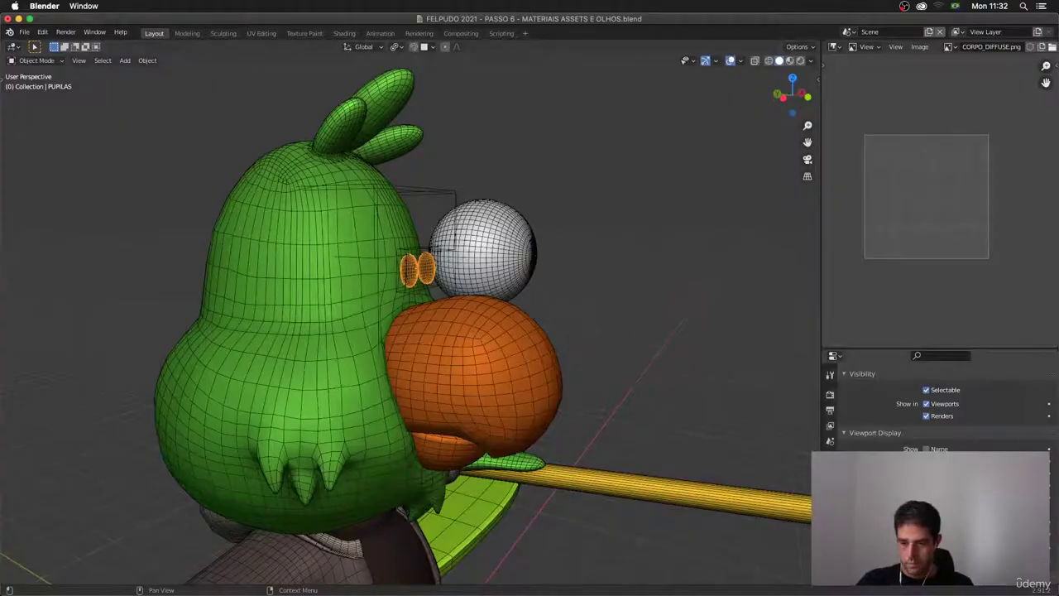
{"action": "left_click", "coordinate": [960, 513]}
Step: Select all parts of the realistic eyeball and move them in front of the character's face, just above the beak
{"action": "middle_click_drag", "start_coordinate": [544, 261], "coordinate": [593, 276]}
{"action": "left_click", "coordinate": [504, 262]}
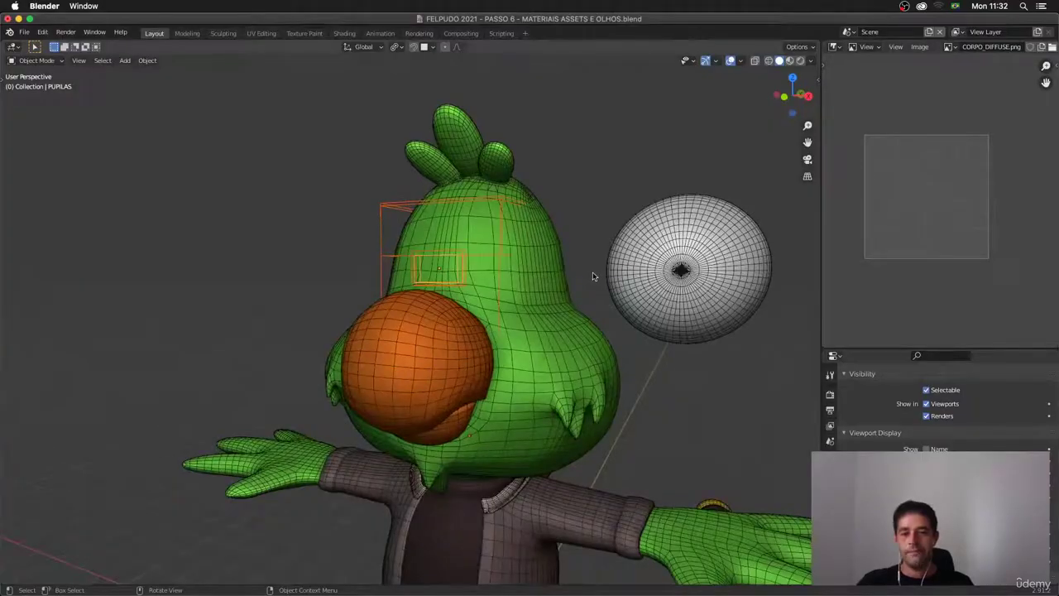
{"action": "left_click_drag", "start_coordinate": [668, 147], "coordinate": [717, 345]}
{"action": "middle_click_drag", "start_coordinate": [716, 345], "coordinate": [733, 346]}
{"action": "left_click", "coordinate": [732, 346]}
{"action": "left_click_drag", "start_coordinate": [764, 204], "coordinate": [693, 280]}
{"action": "key", "text": "g"}
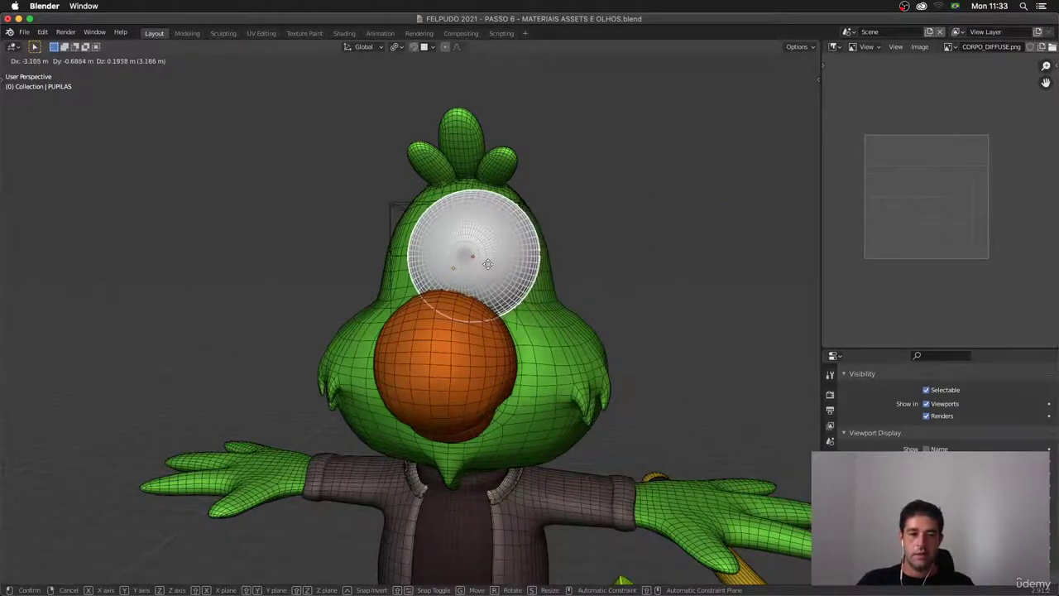
{"action": "left_click", "coordinate": [444, 265]}
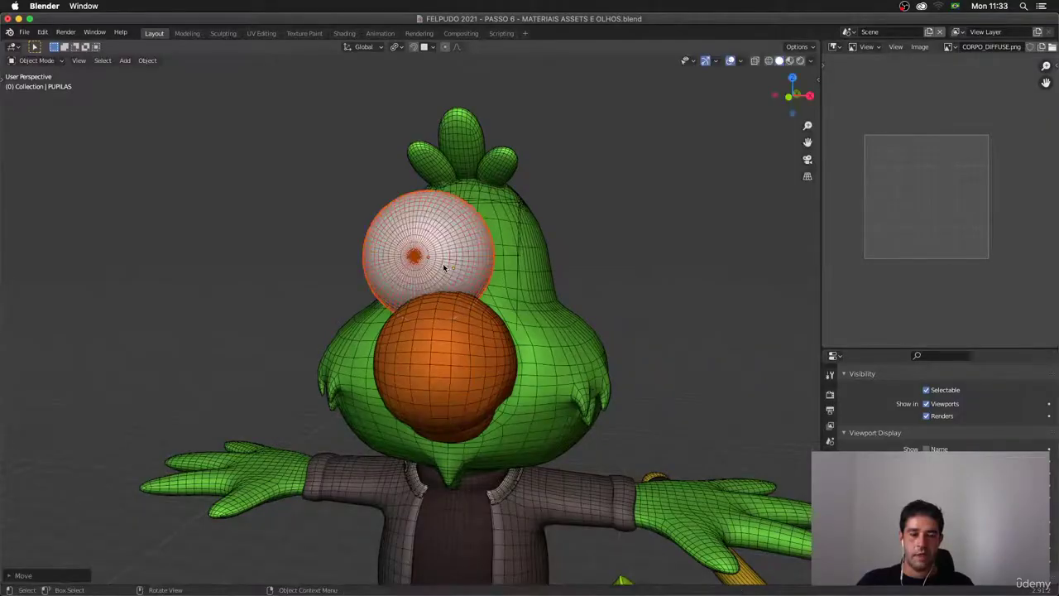
Step: Isolate the realistic eyeball by hiding all unselected objects
{"action": "key", "text": "shift"}
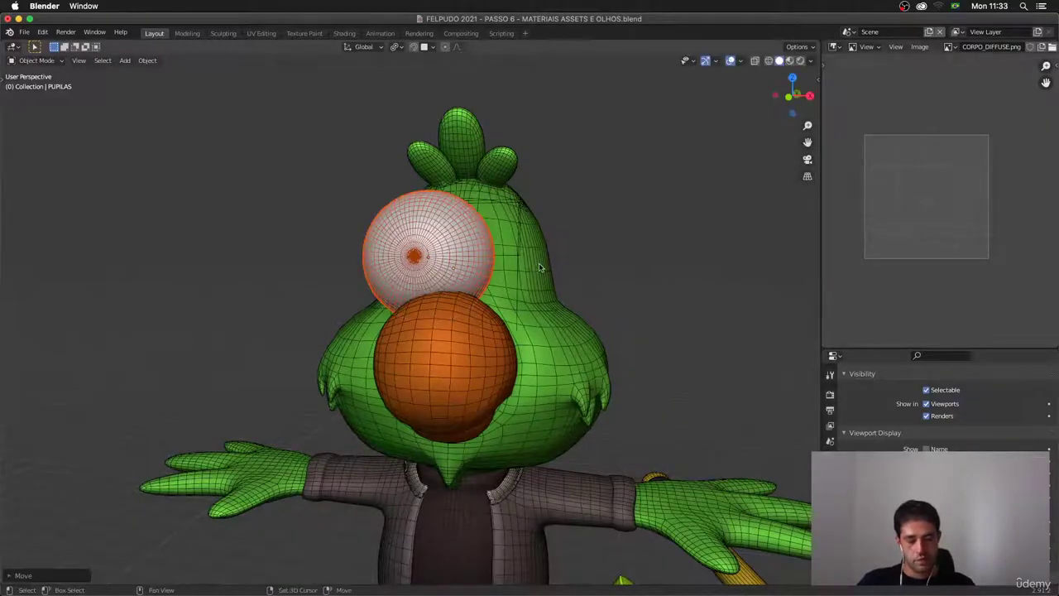
{"action": "key", "text": "shift+h"}
{"action": "middle_click_drag", "start_coordinate": [538, 270], "coordinate": [764, 127]}
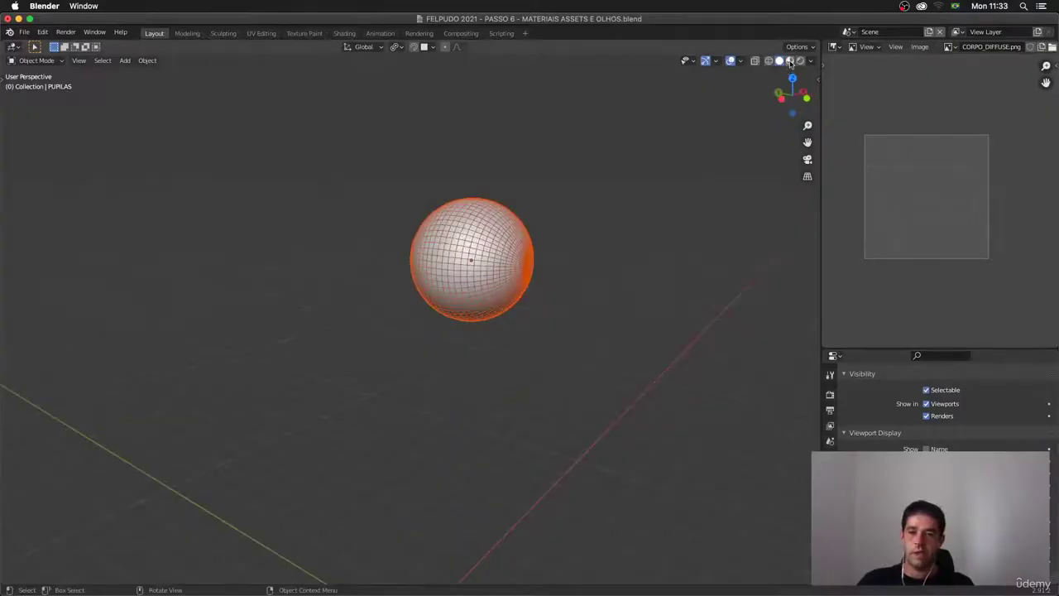
Step: Show the eyeball in Material Preview shading with the wireframe overlay turned off
{"action": "left_click", "coordinate": [788, 61]}
{"action": "left_click", "coordinate": [571, 261]}
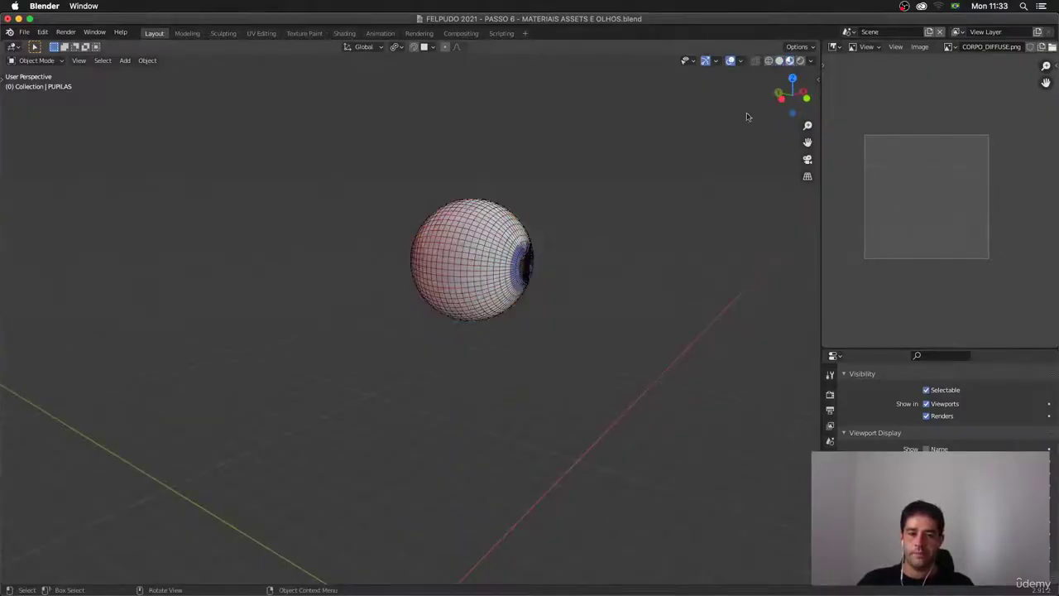
{"action": "left_click", "coordinate": [739, 62]}
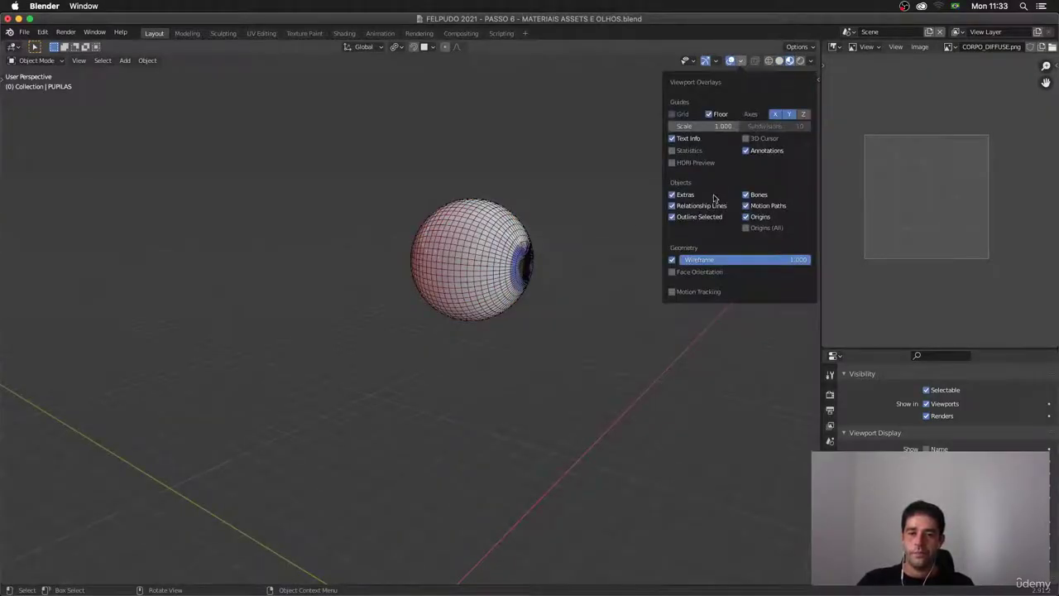
{"action": "left_click", "coordinate": [673, 260]}
{"action": "middle_click_drag", "start_coordinate": [580, 309], "coordinate": [518, 293]}
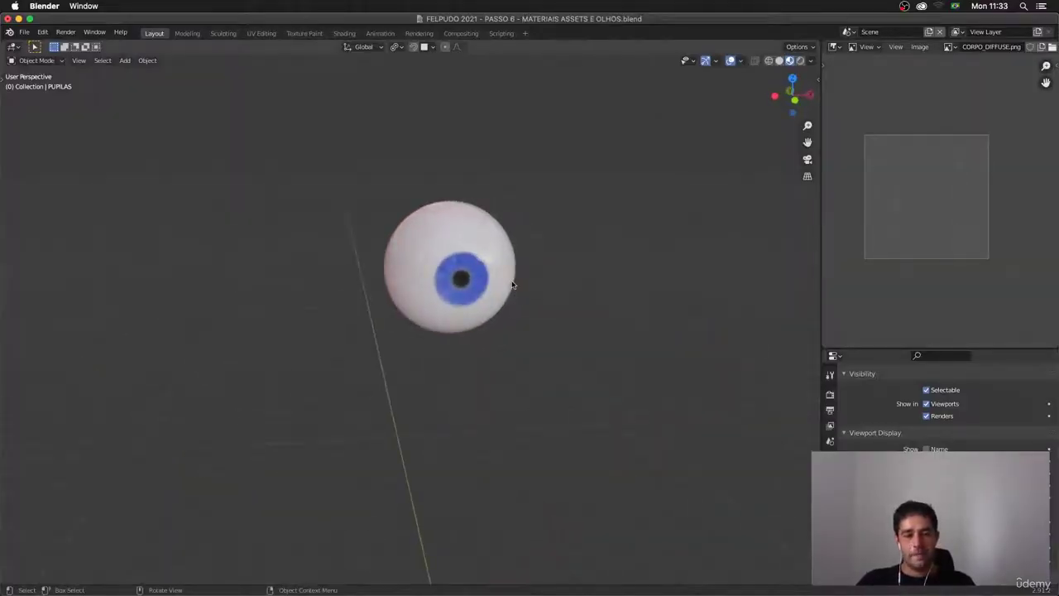
Step: Duplicate the eyeball's outer shell BRILHO in place and open the copy's material settings
{"action": "left_click", "coordinate": [511, 284]}
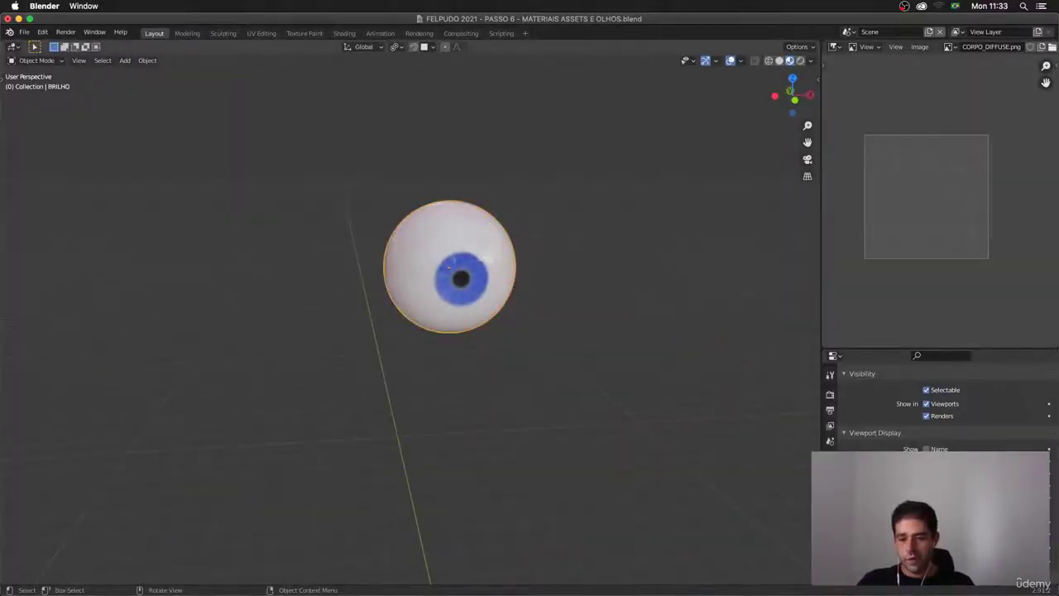
{"action": "key", "text": "shift"}
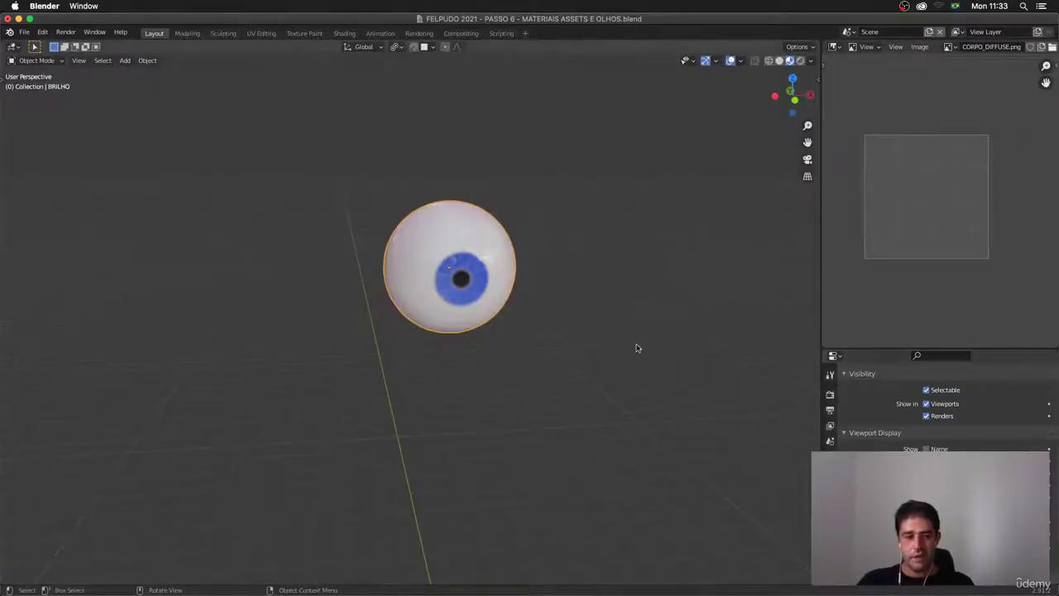
{"action": "key", "text": "shift"}
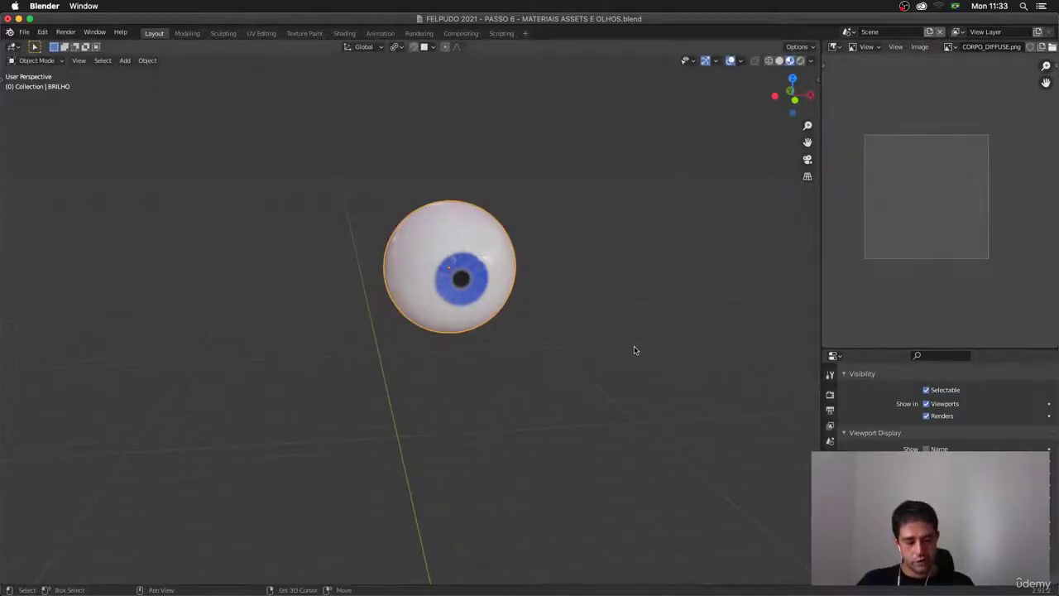
{"action": "key", "text": "shift+d"}
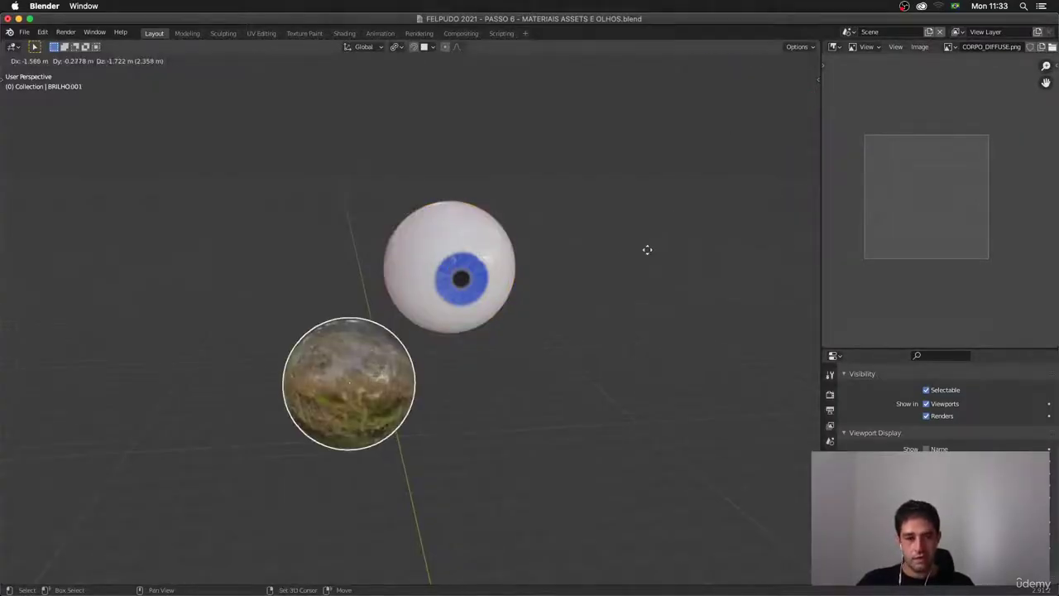
{"action": "key", "text": "Escape"}
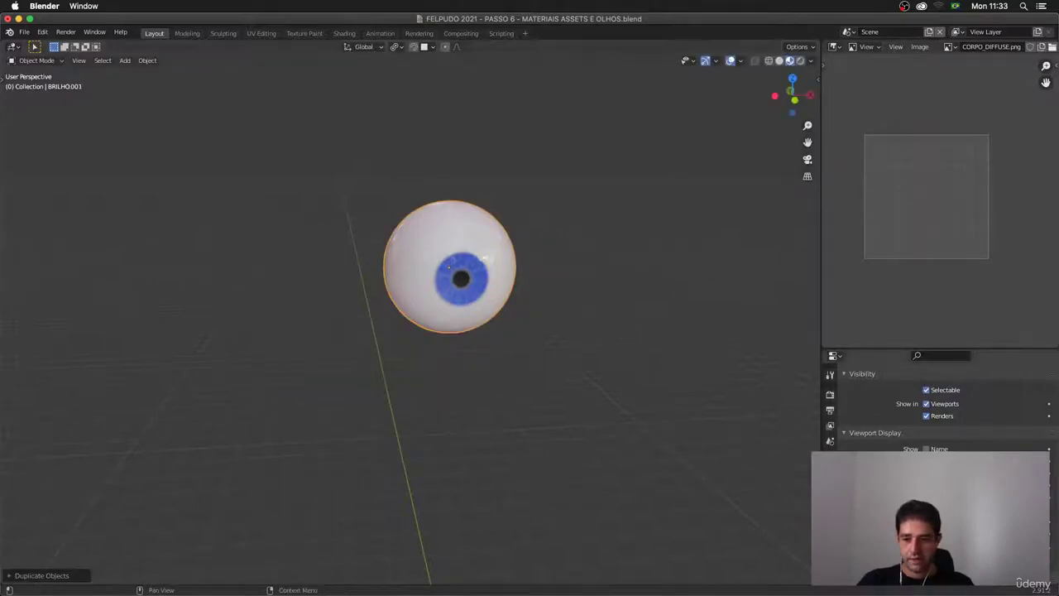
{"action": "left_click", "coordinate": [830, 569]}
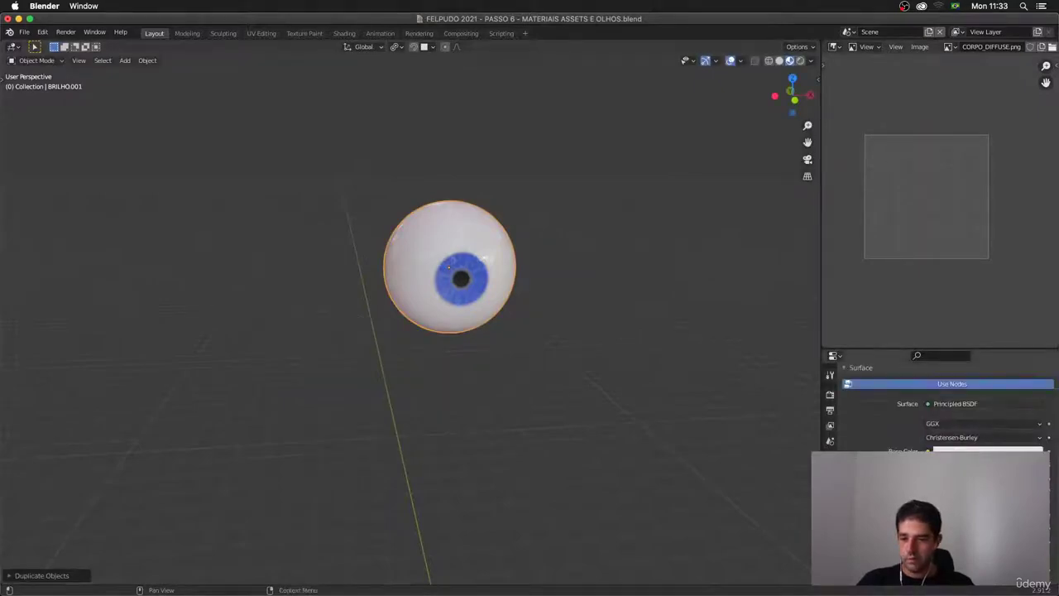
Step: Replace the shared MAT BRILHO on the shell copy with a new material and set its base color to dark green
{"action": "scroll", "coordinate": [944, 405], "scroll_direction": "up", "scroll_amount": 5}
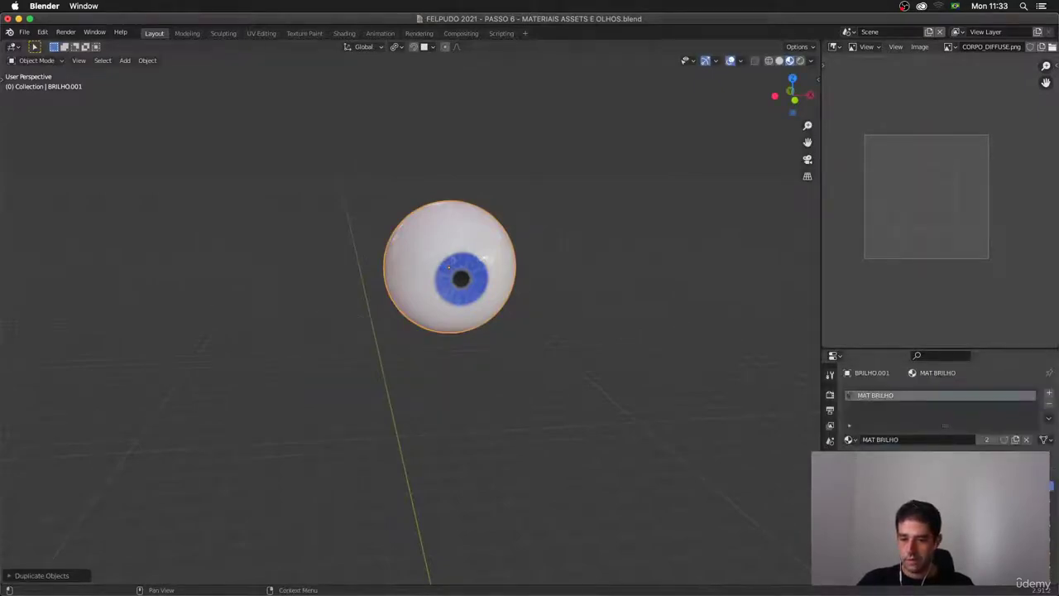
{"action": "left_click", "coordinate": [1027, 443]}
{"action": "left_click", "coordinate": [1018, 446]}
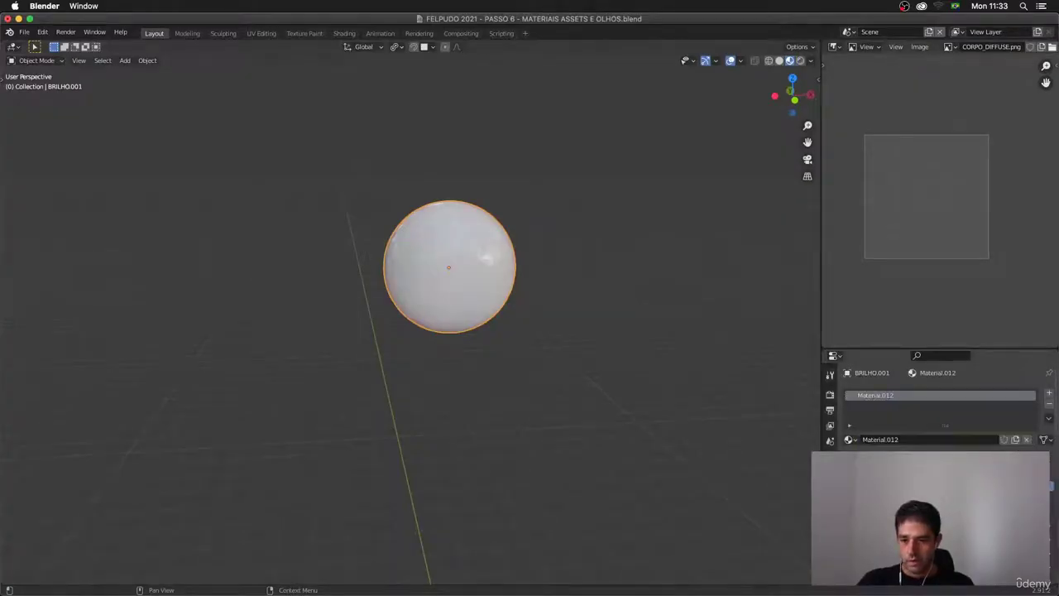
{"action": "left_click", "coordinate": [991, 541]}
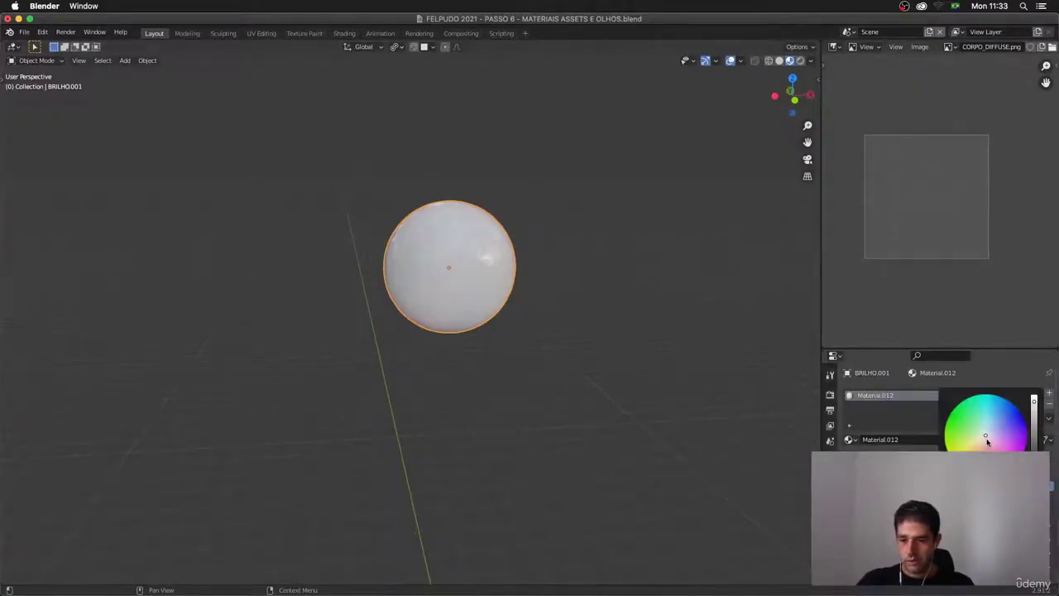
{"action": "left_click_drag", "start_coordinate": [962, 427], "coordinate": [947, 416]}
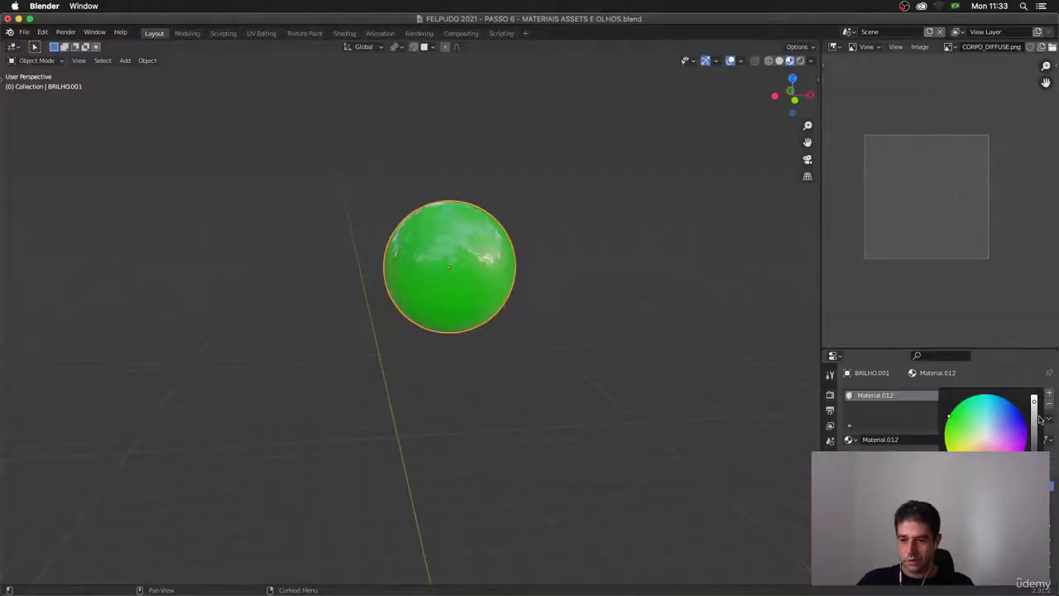
{"action": "left_click_drag", "start_coordinate": [1035, 419], "coordinate": [1038, 443]}
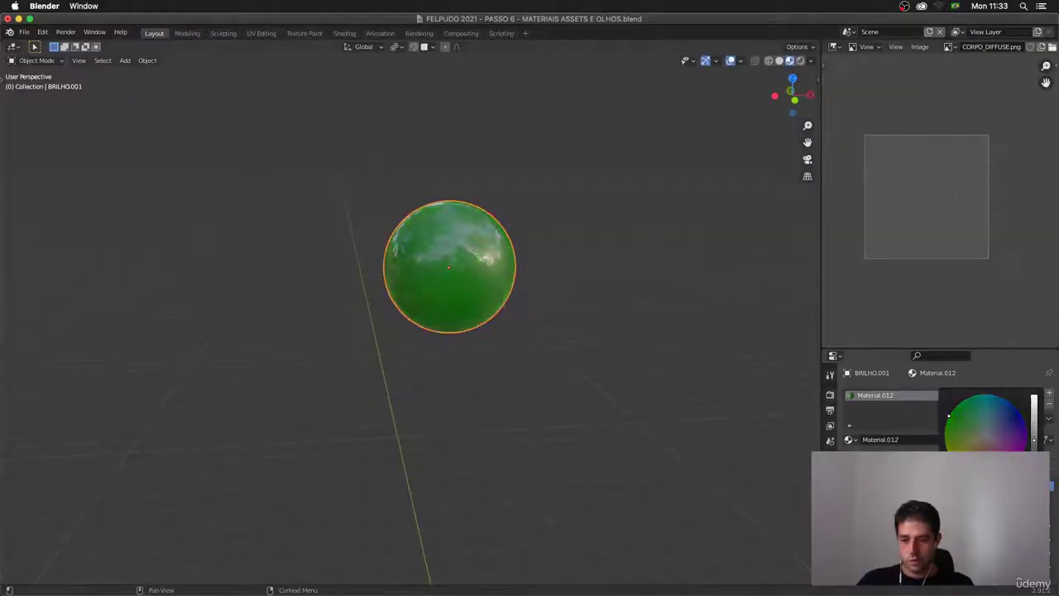
Step: Scale up the green shell's mesh slightly so it encloses the eyeball
{"action": "scroll", "coordinate": [950, 405], "scroll_direction": "down", "scroll_amount": 3}
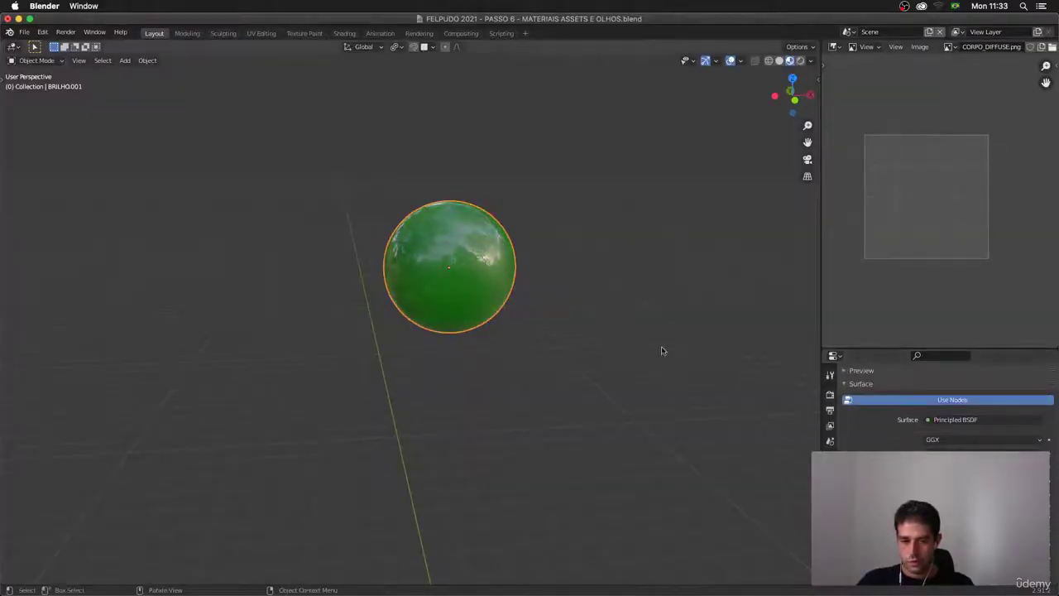
{"action": "key", "text": "Tab"}
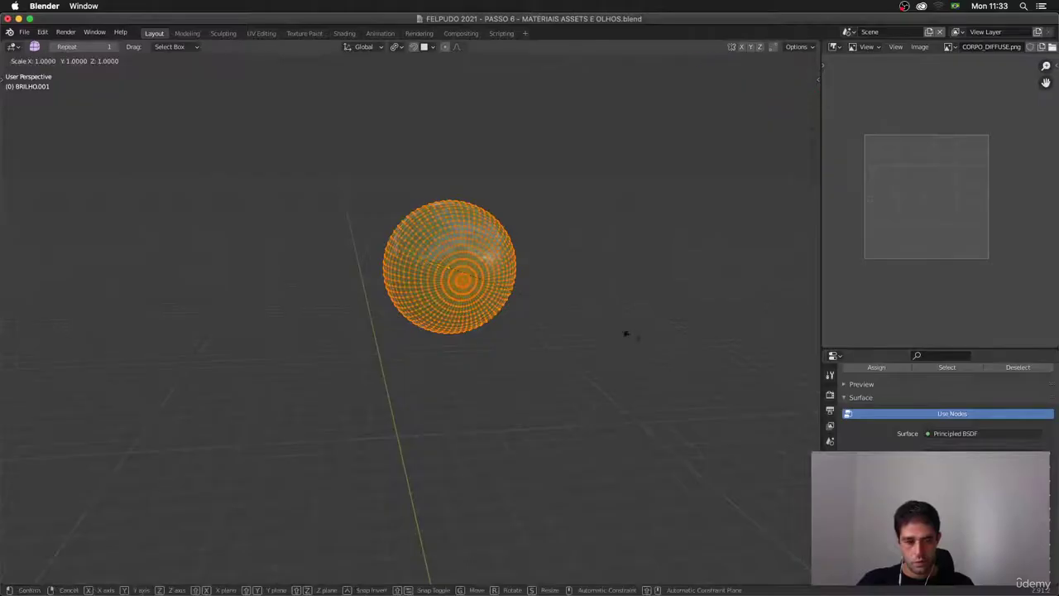
{"action": "key", "text": "Tab"}
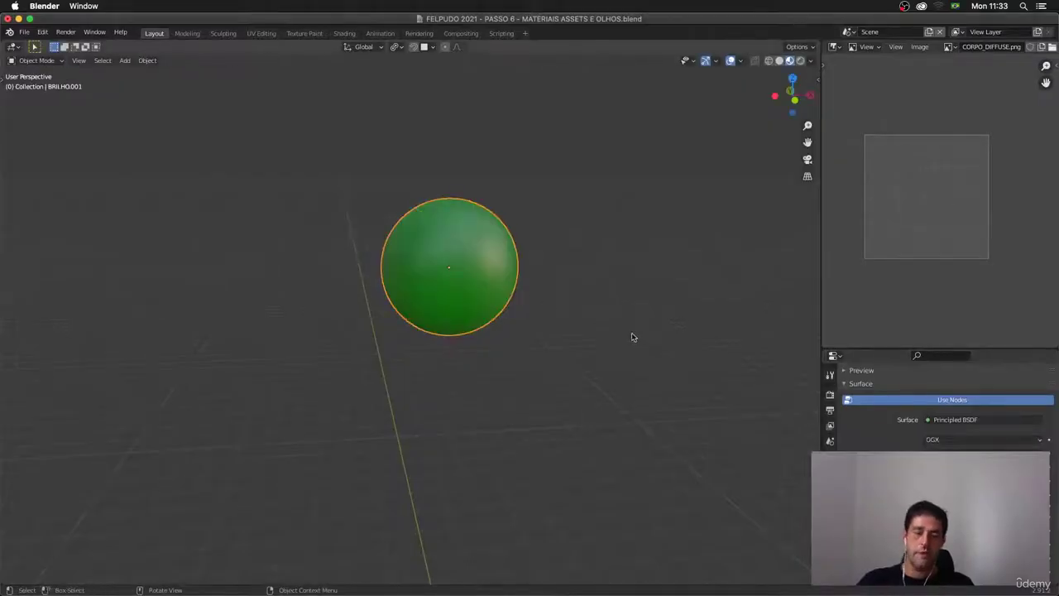
Step: Select the vertices of the green shell's lower half in Edit Mode from the right orthographic view
{"action": "key", "text": "KP_3"}
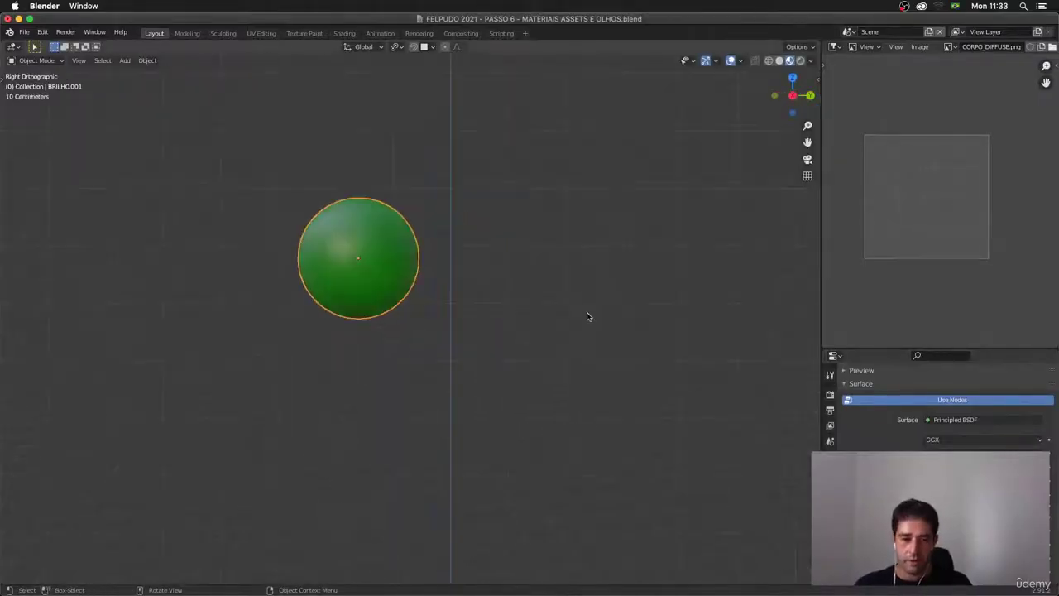
{"action": "key", "text": "Tab"}
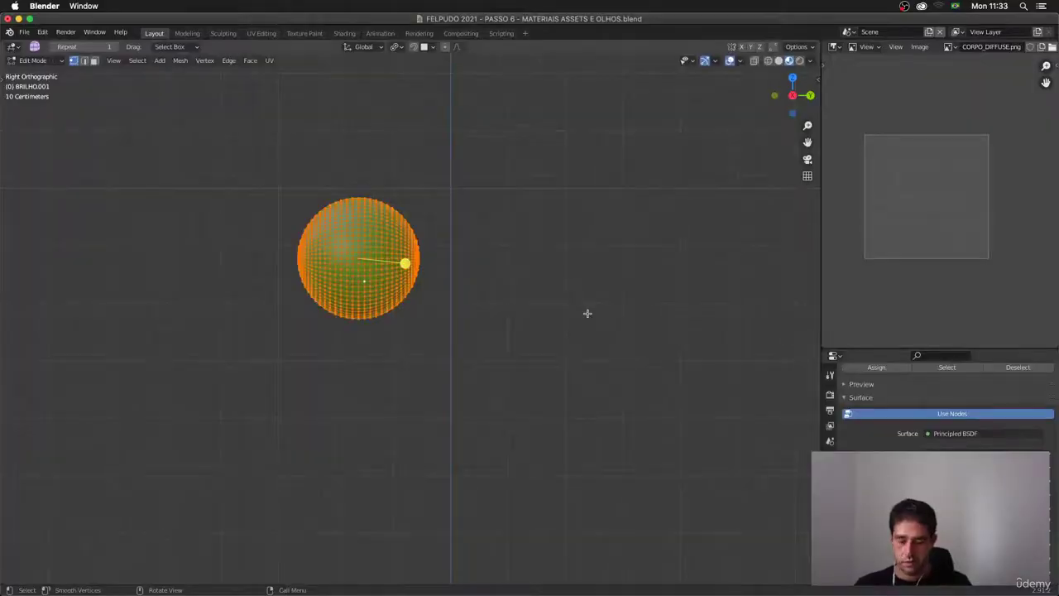
{"action": "key", "text": "KP_Decimal"}
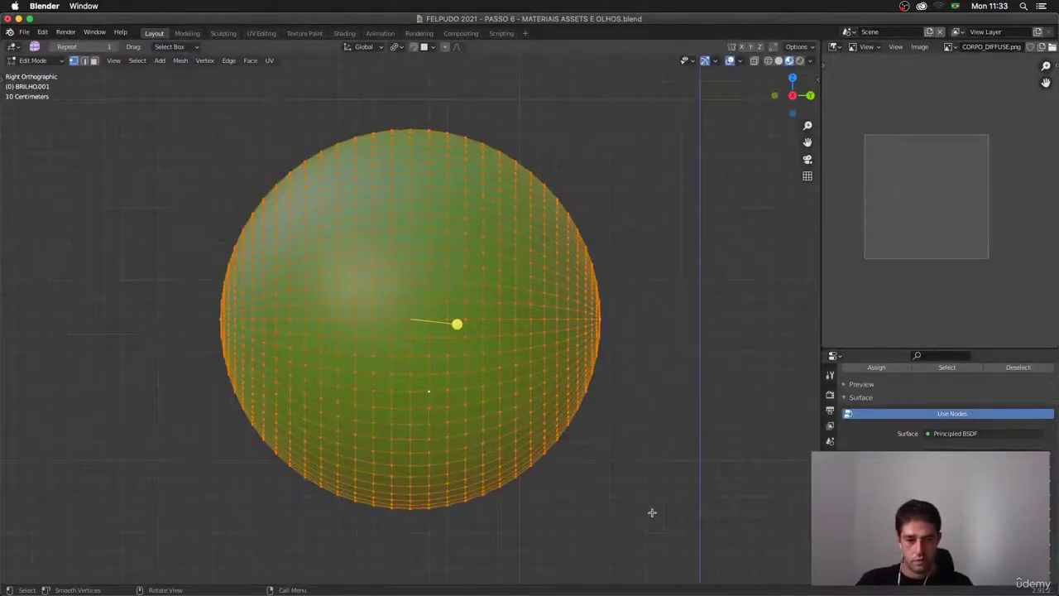
{"action": "key", "text": "a"}
{"action": "left_click_drag", "start_coordinate": [657, 518], "coordinate": [159, 321]}
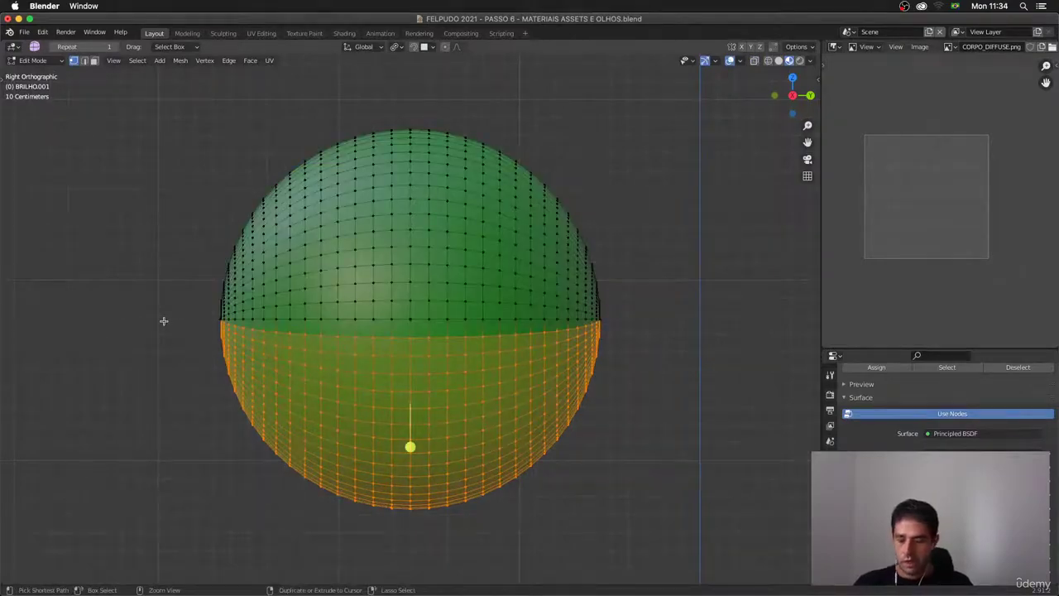
{"action": "key", "text": "ctrl+KP_Add"}
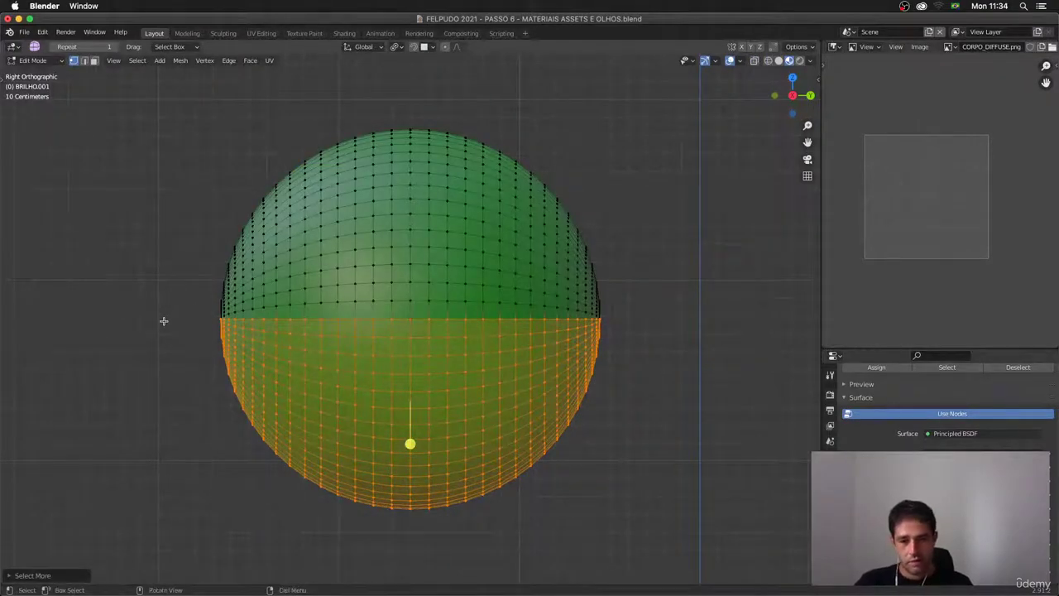
Step: Turn on X-ray and reselect the shell's entire lower half, up to the equator, from the front orthographic view
{"action": "middle_click_drag", "start_coordinate": [578, 300], "coordinate": [463, 295]}
{"action": "key", "text": "KP_5"}
{"action": "key", "text": "KP_3"}
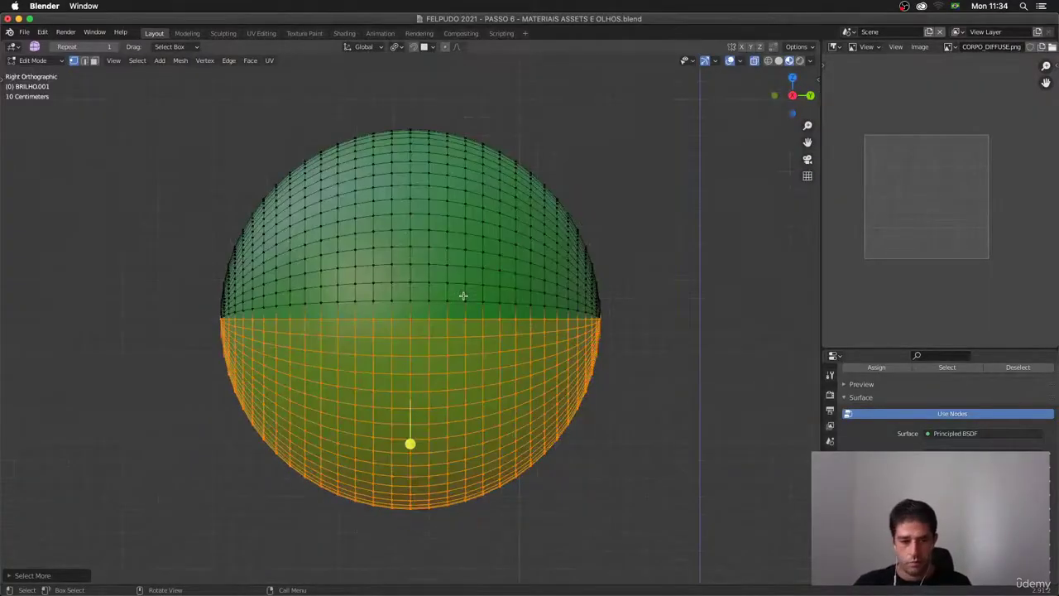
{"action": "key", "text": "KP_1"}
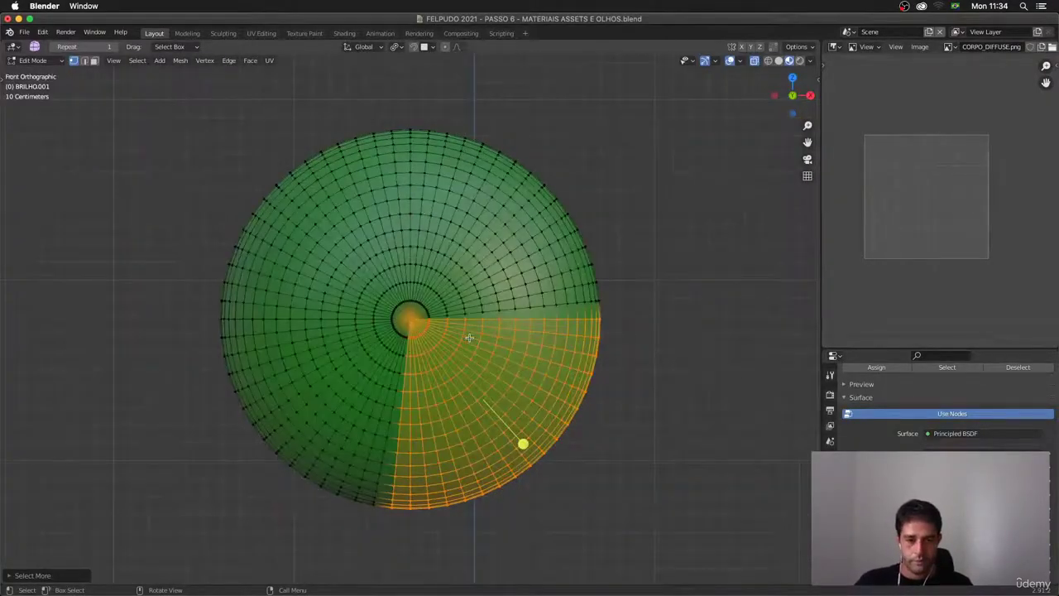
{"action": "left_click_drag", "start_coordinate": [671, 508], "coordinate": [243, 296]}
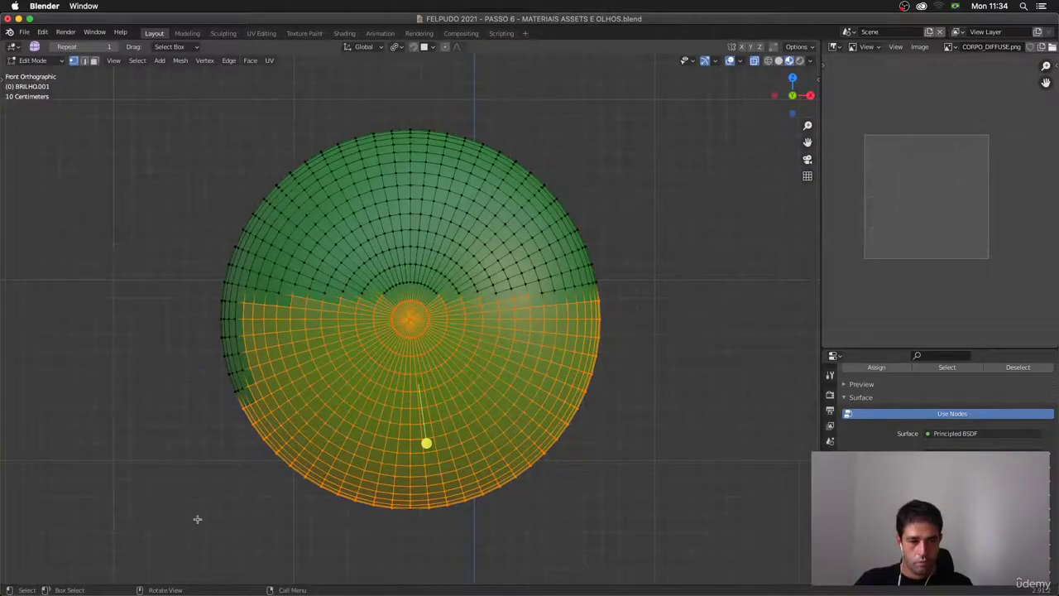
{"action": "left_click_drag", "start_coordinate": [152, 555], "coordinate": [713, 321]}
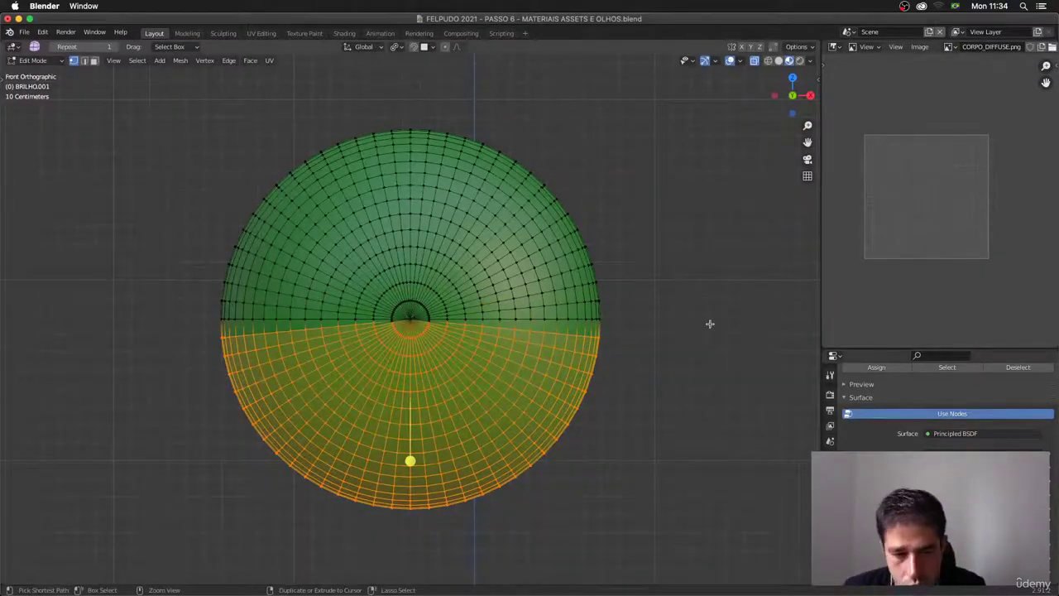
{"action": "key", "text": "ctrl+KP_Add"}
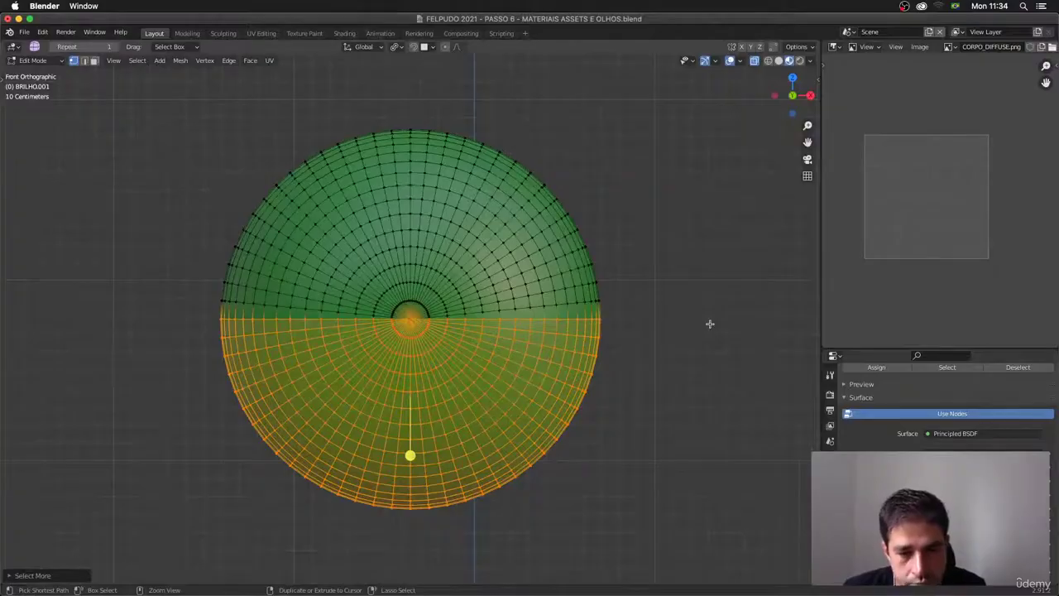
Step: Separate the faces of the shell's lower half into their own object and return to Object Mode
{"action": "key", "text": "3"}
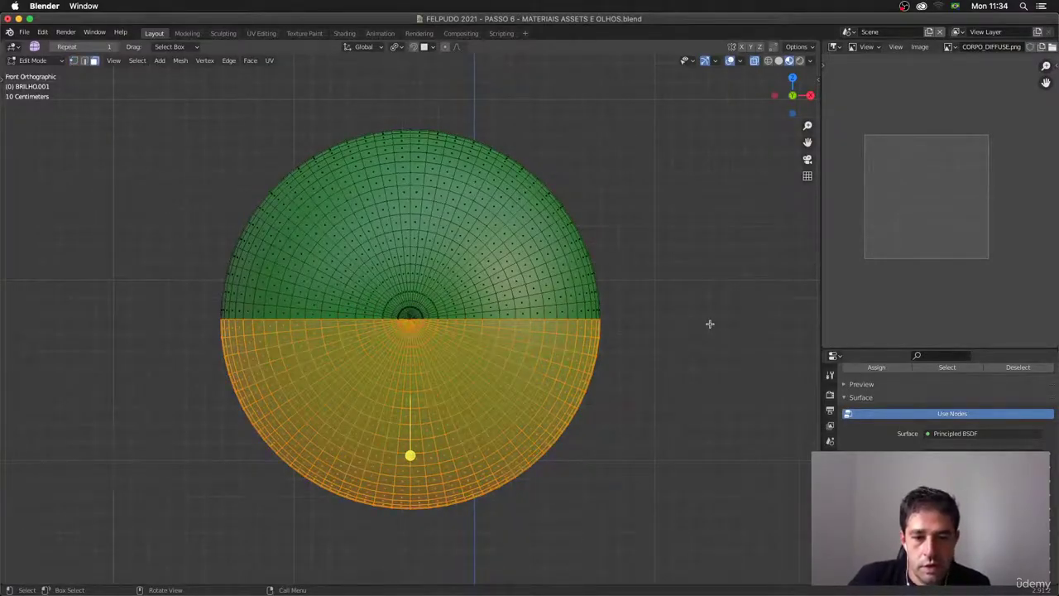
{"action": "key", "text": "p"}
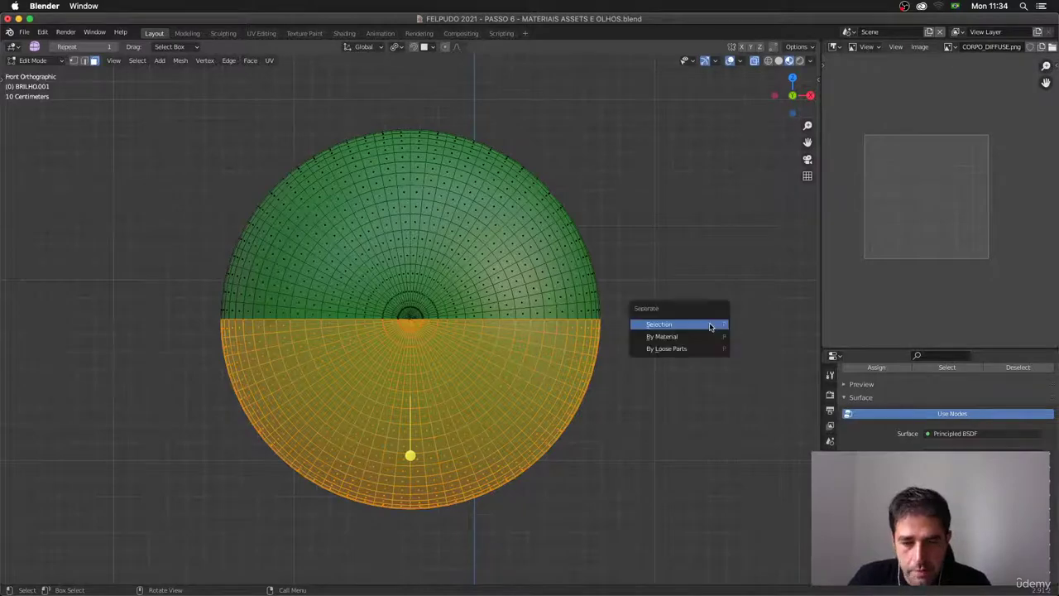
{"action": "left_click", "coordinate": [710, 325]}
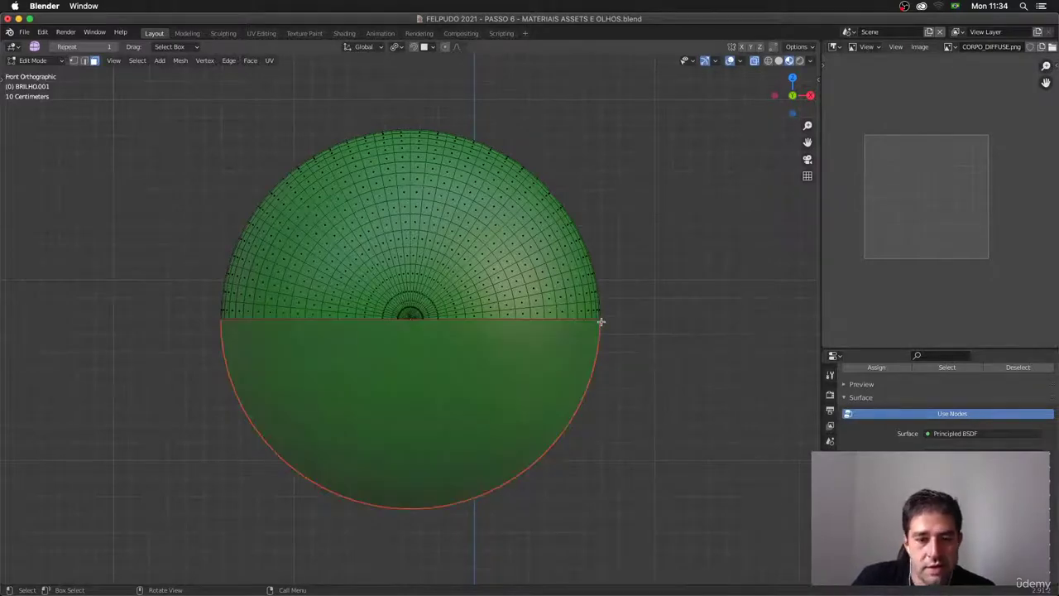
{"action": "middle_click_drag", "start_coordinate": [605, 322], "coordinate": [637, 338]}
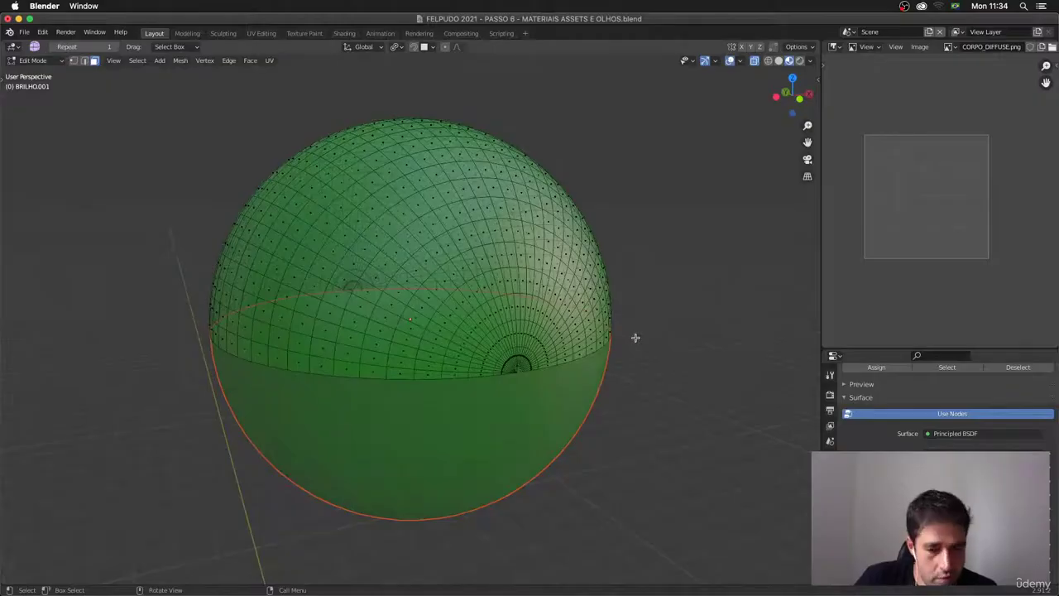
{"action": "key", "text": "Tab"}
Step: Select the separated lower green half and hide it
{"action": "left_click", "coordinate": [611, 418]}
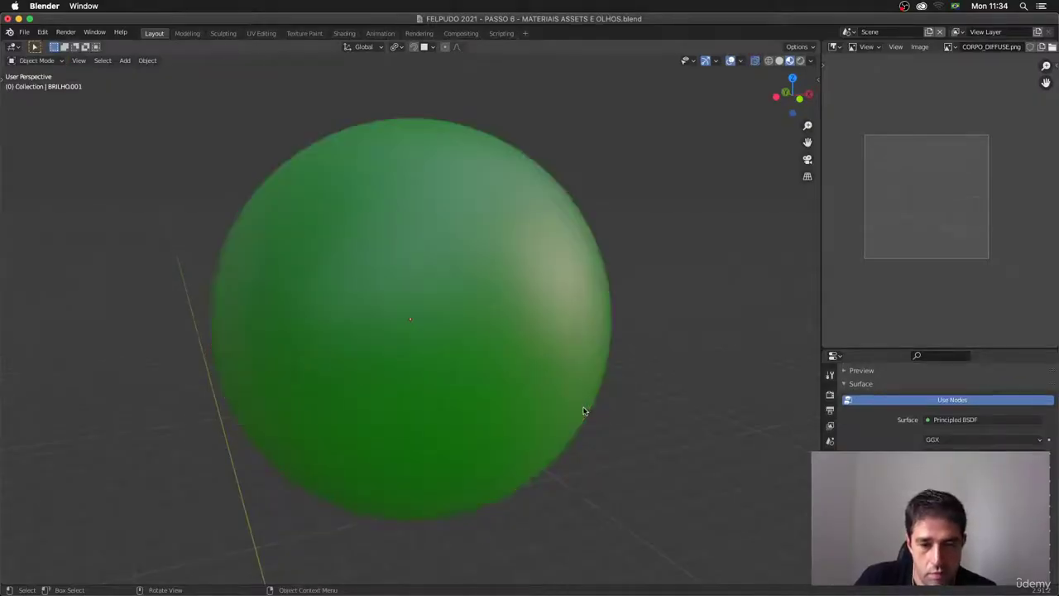
{"action": "left_click", "coordinate": [583, 411]}
{"action": "key", "text": "h"}
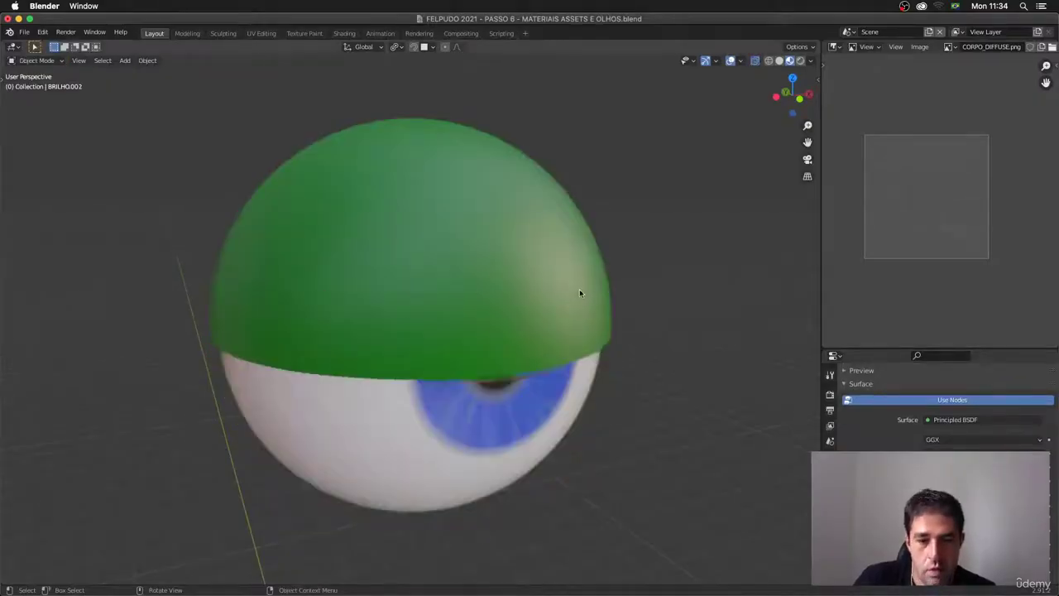
Step: Fill the open rim edge loop of the upper green half with a face
{"action": "left_click", "coordinate": [588, 328]}
{"action": "middle_click_drag", "start_coordinate": [588, 328], "coordinate": [600, 286]}
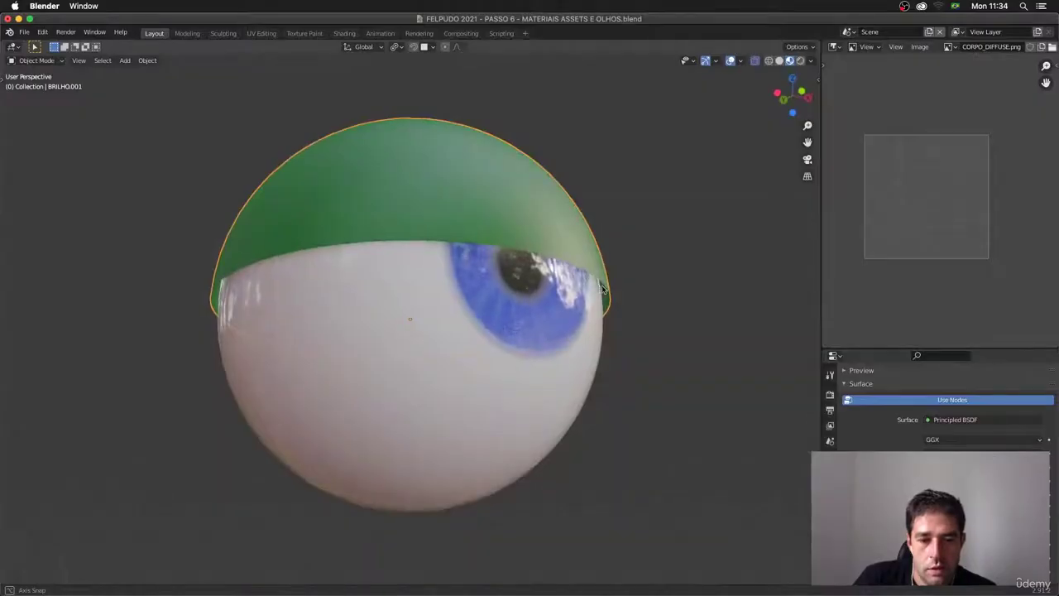
{"action": "key", "text": "Tab"}
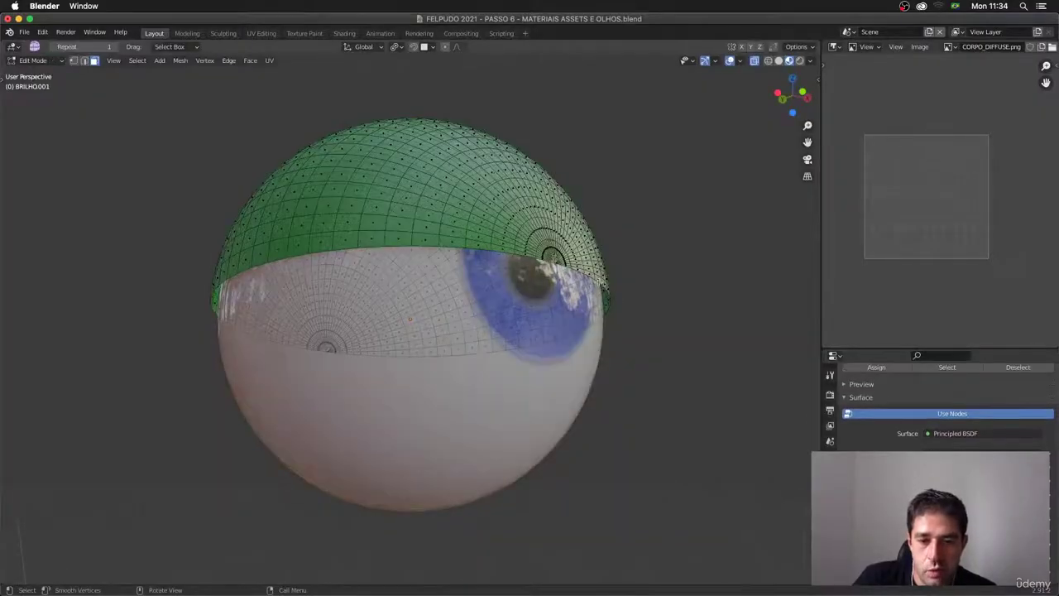
{"action": "key", "text": "2"}
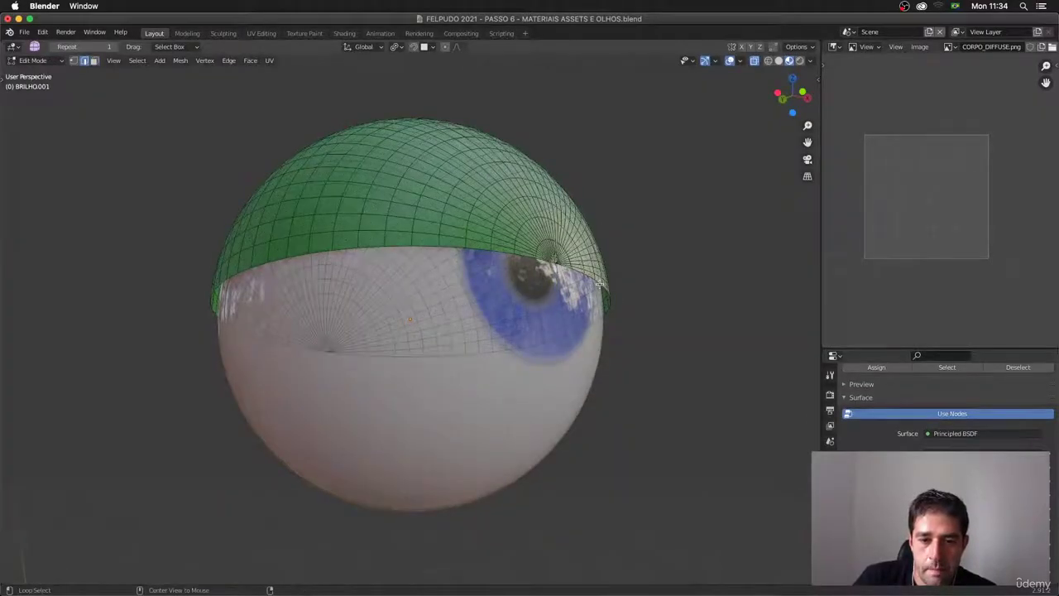
{"action": "left_click", "coordinate": [600, 284], "text": "alt"}
{"action": "key", "text": "f"}
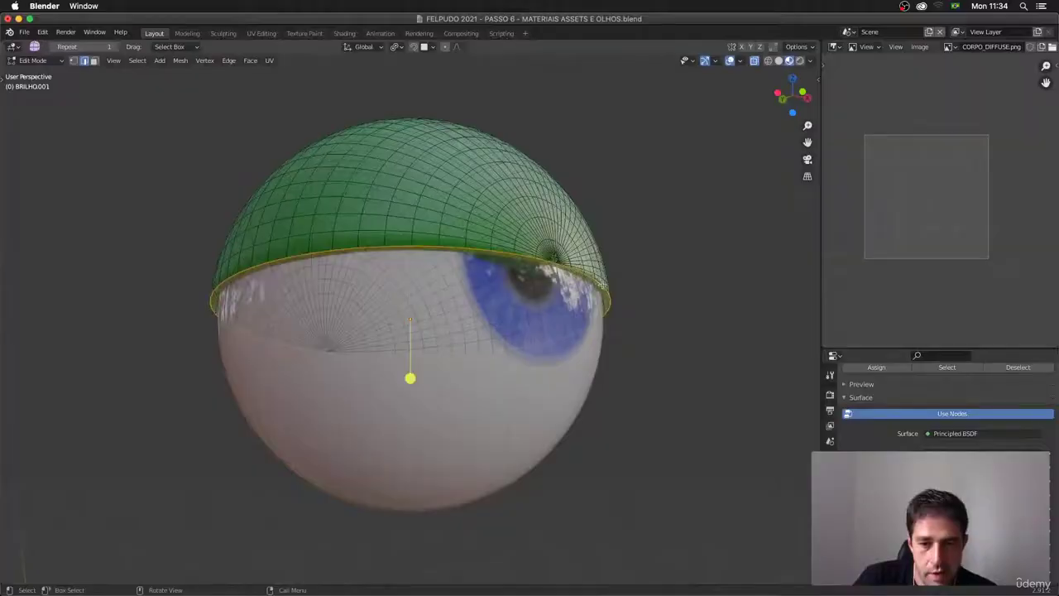
{"action": "key", "text": "Tab"}
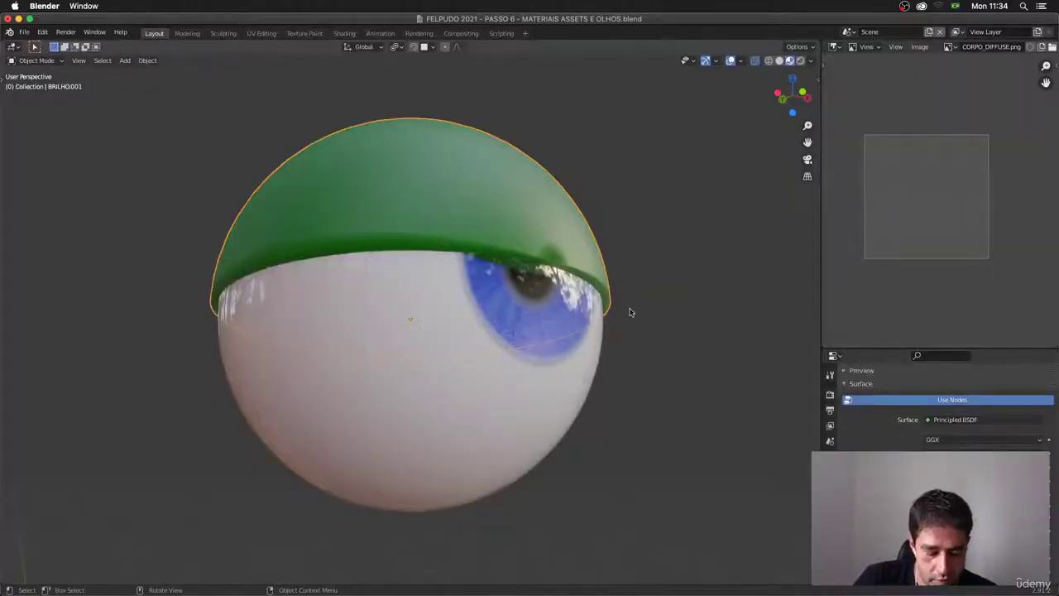
Step: Rotate the upper green half about its own center in Object Mode
{"action": "scroll", "coordinate": [618, 301], "scroll_direction": "up", "scroll_amount": 4}
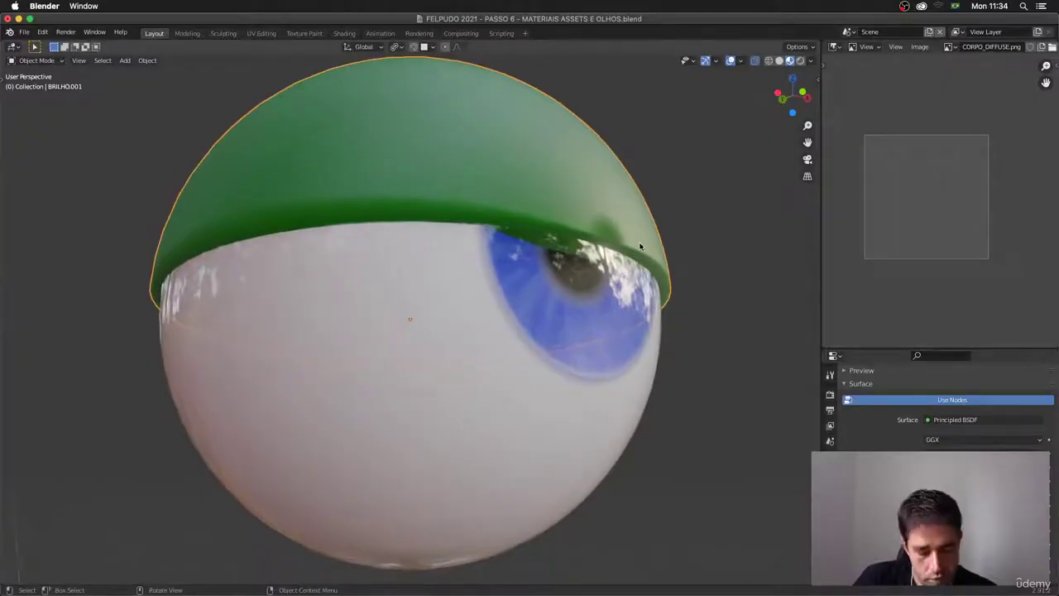
{"action": "key", "text": "r"}
{"action": "left_click", "coordinate": [639, 246]}
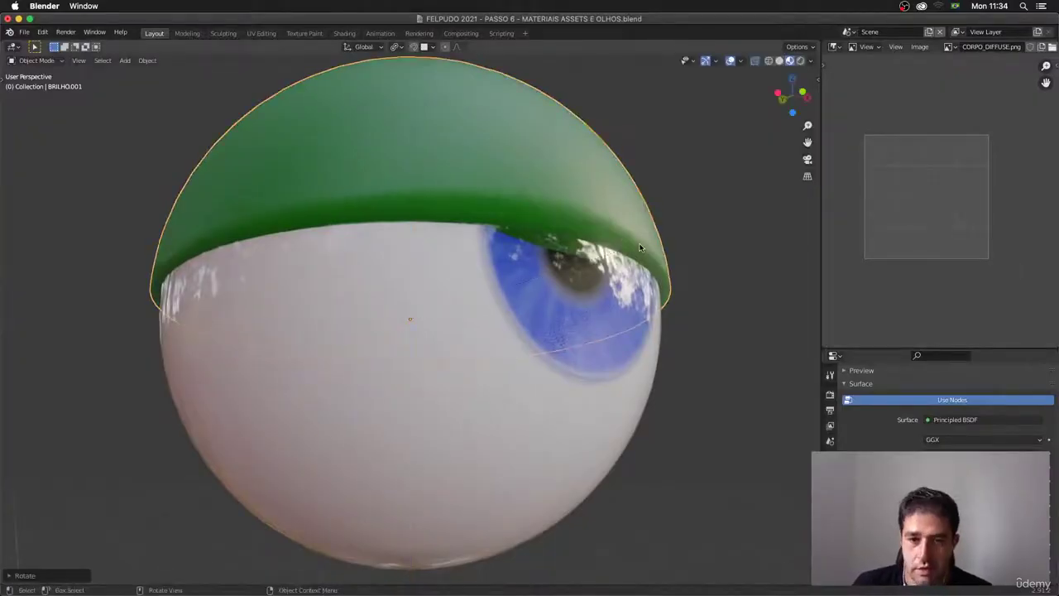
{"action": "middle_click_drag", "start_coordinate": [642, 244], "coordinate": [644, 319]}
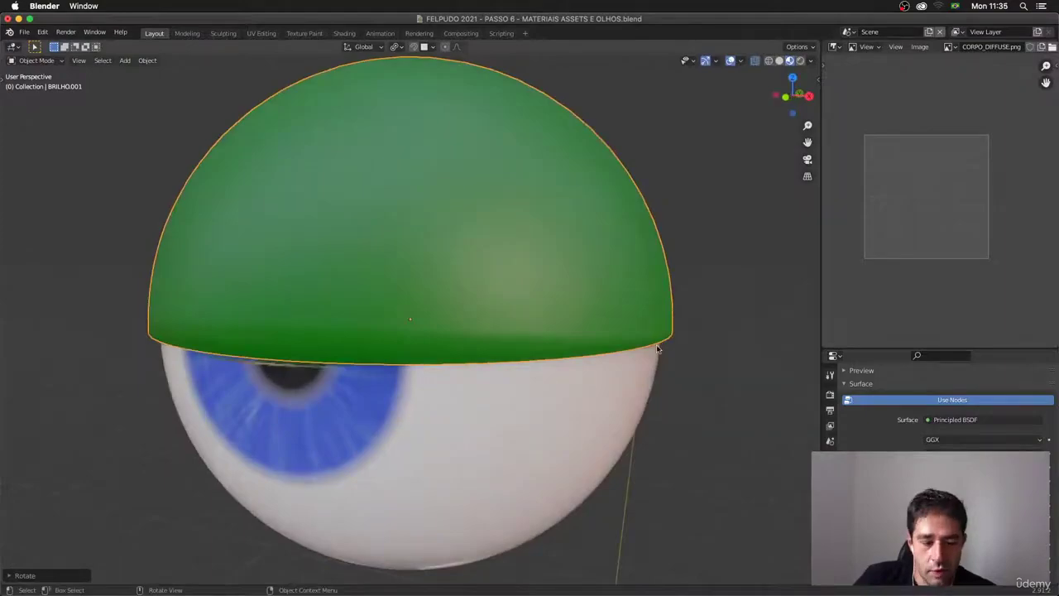
Step: Reveal the hidden objects and rotate the lower green half 90° about the global Z axis
{"action": "key", "text": "alt+h"}
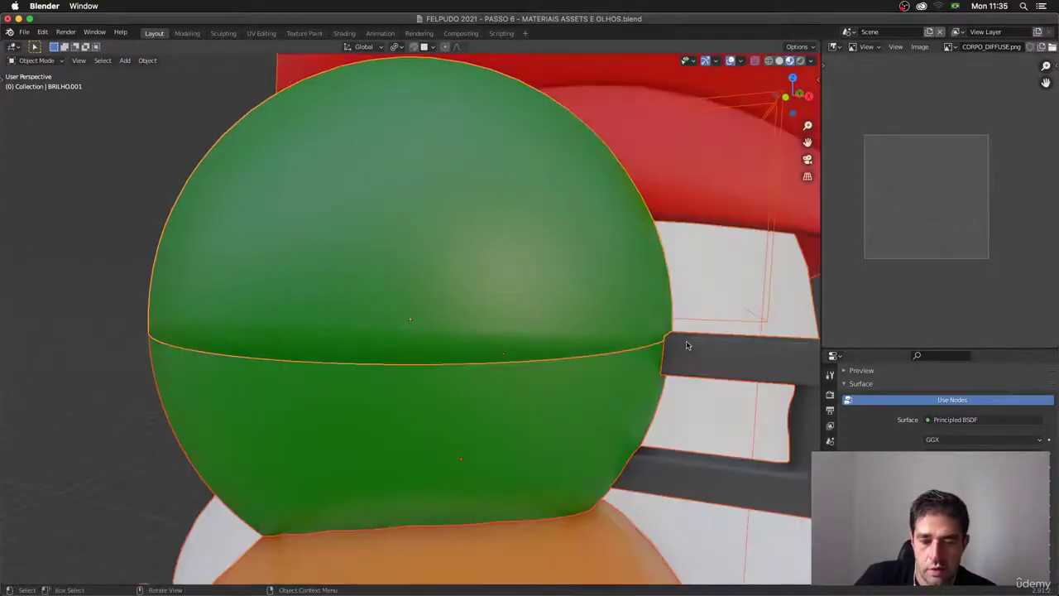
{"action": "left_click", "coordinate": [615, 397]}
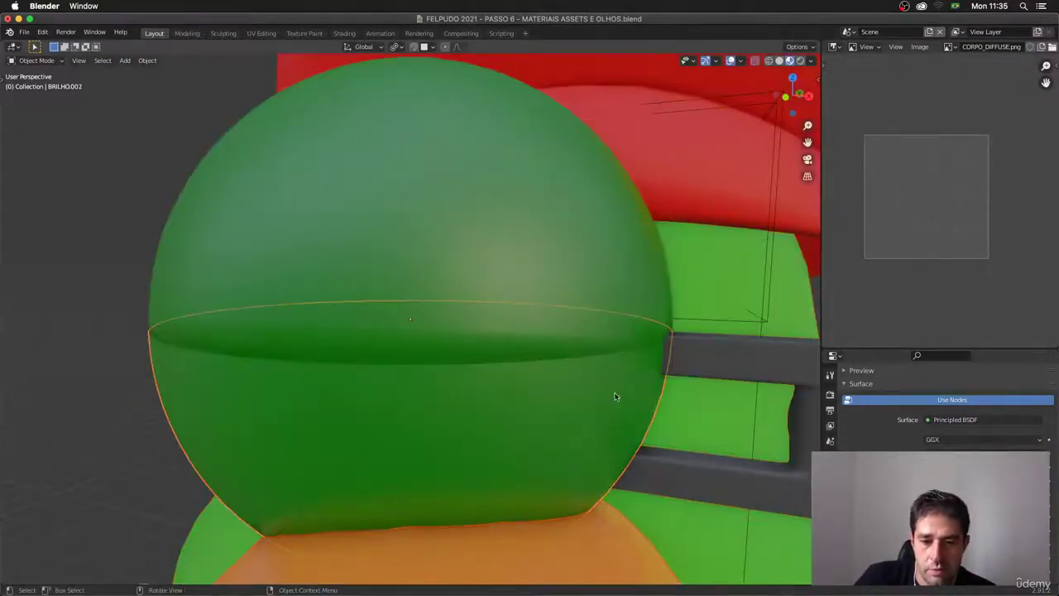
{"action": "type", "text": "rz180"}
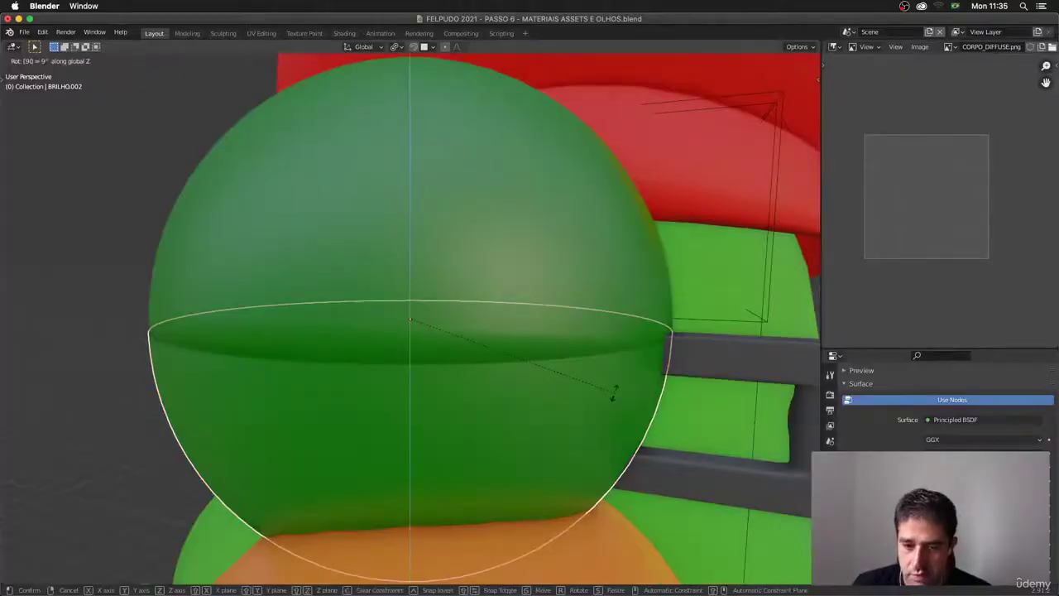
{"action": "key", "text": "Return"}
Step: Fill the open rim edge loop of the lower green half with a face and return to Object Mode in opaque solid shading
{"action": "key", "text": "Tab"}
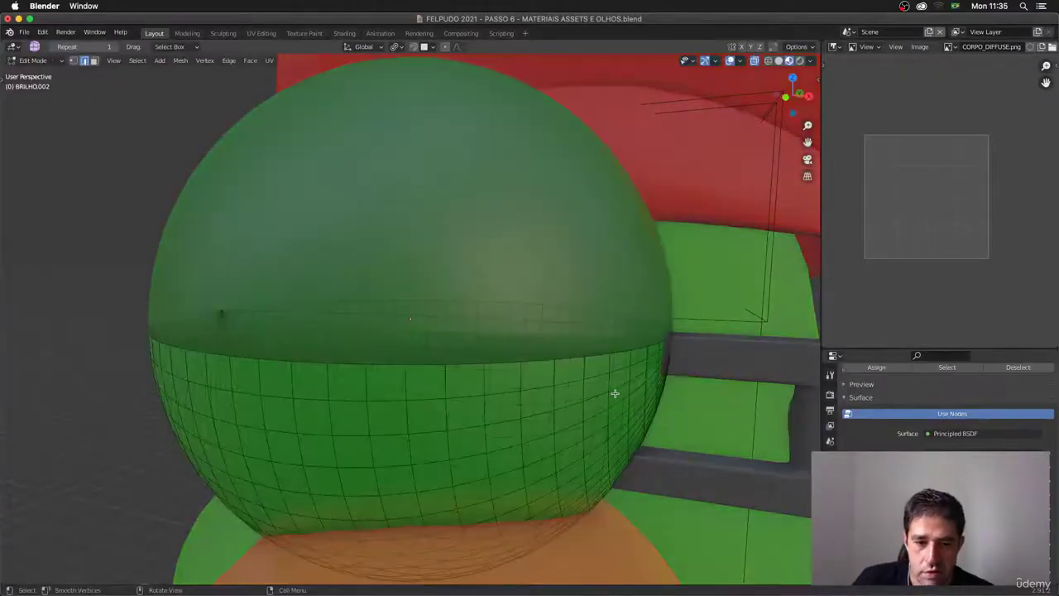
{"action": "left_click", "coordinate": [779, 61]}
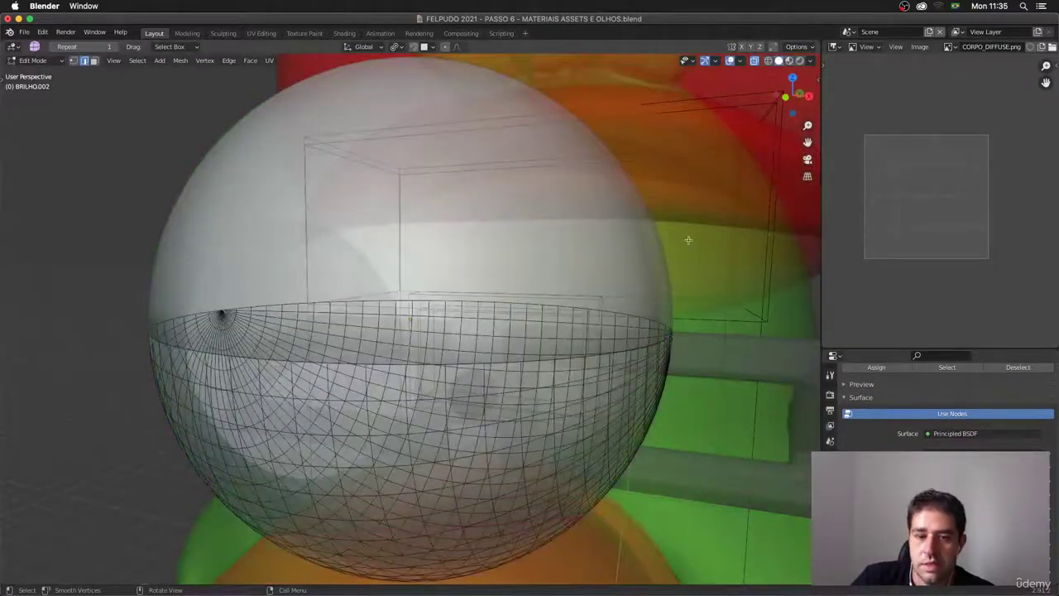
{"action": "left_click", "coordinate": [622, 355], "text": "alt"}
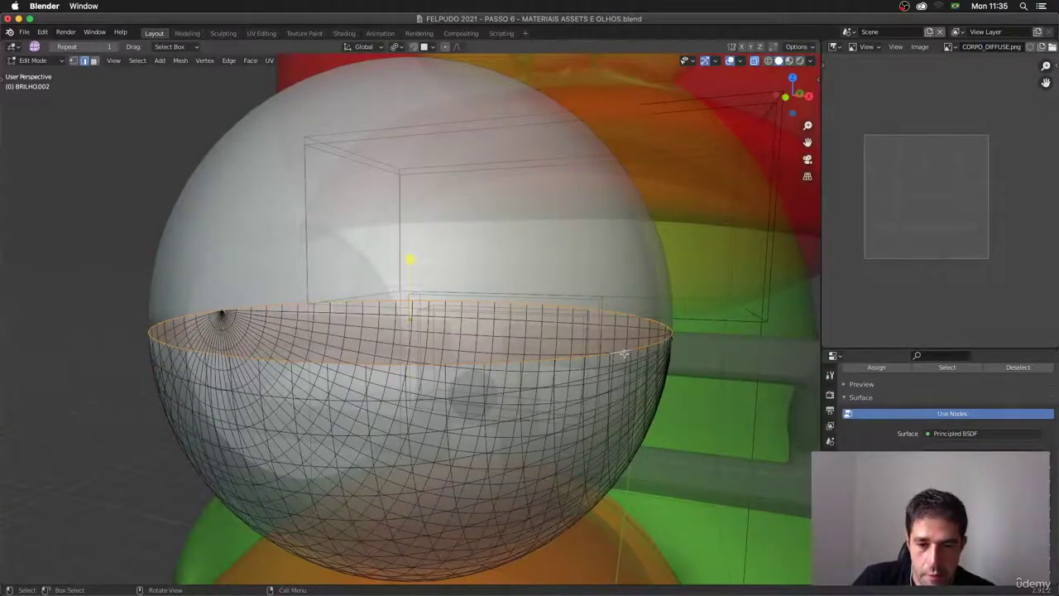
{"action": "key", "text": "Tab"}
{"action": "middle_click_drag", "start_coordinate": [624, 354], "coordinate": [643, 381], "text": "ctrl"}
{"action": "key", "text": "alt+z"}
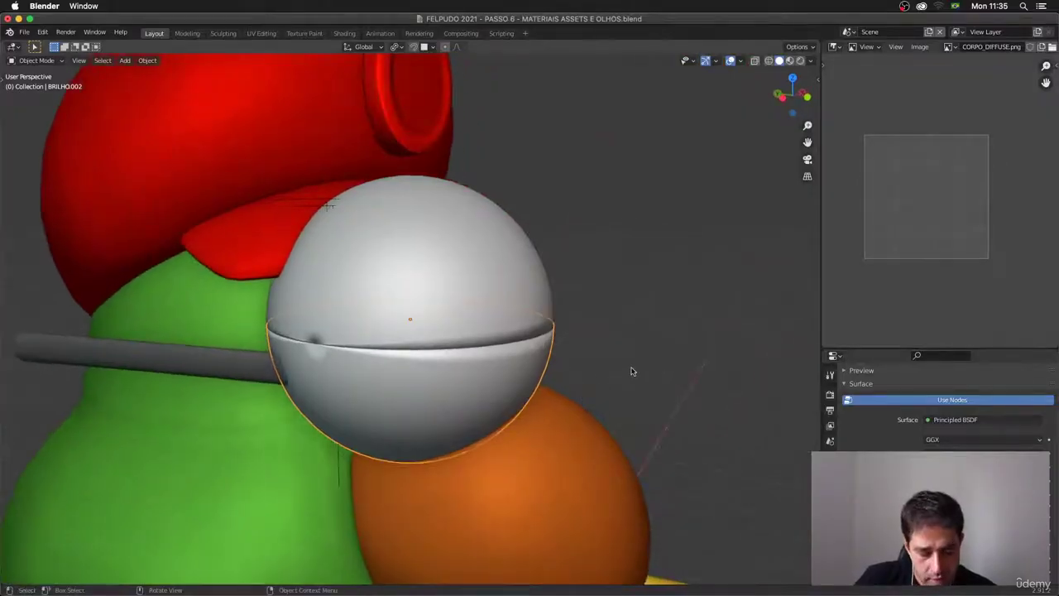
Step: Rotate the lower green half about the global X axis to lower its front rim as the lower eyelid
{"action": "key", "text": "r"}
{"action": "key", "text": "x"}
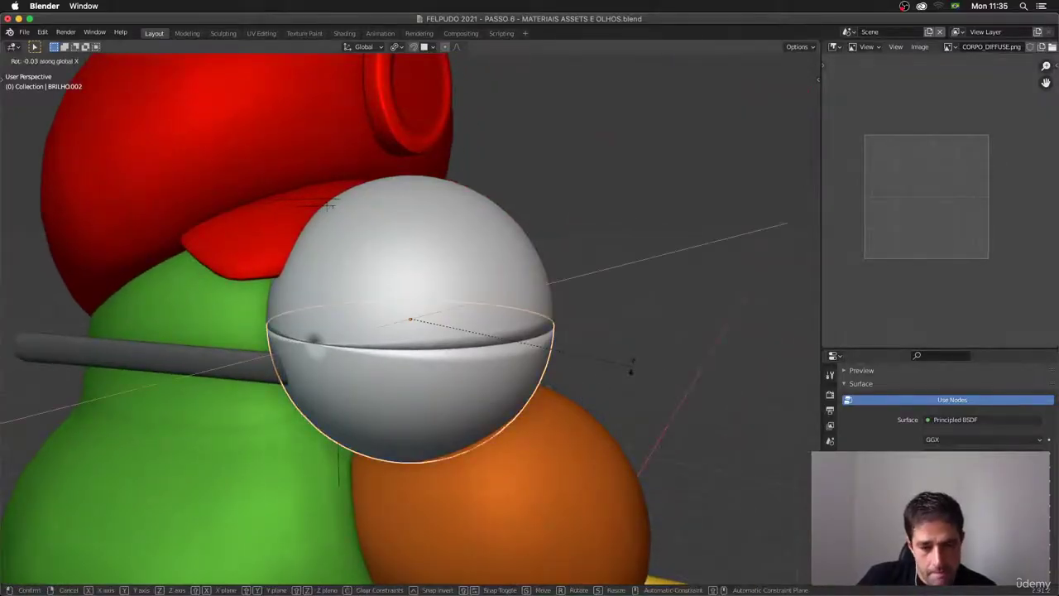
{"action": "left_click", "coordinate": [561, 347]}
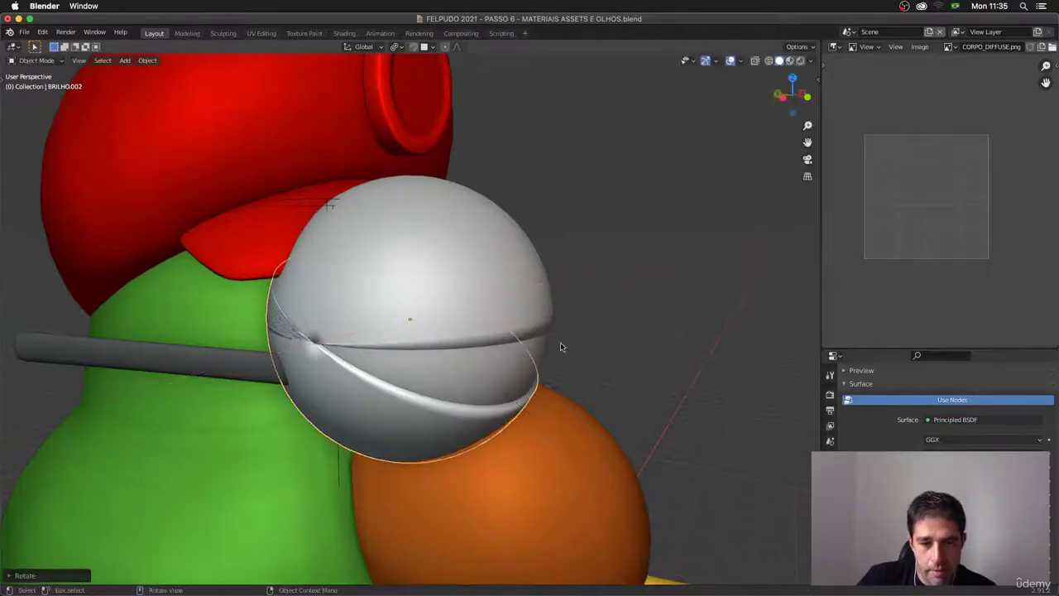
Step: Rotate the upper green half about the global X axis to raise its front rim as the upper eyelid
{"action": "left_click", "coordinate": [545, 324]}
{"action": "key", "text": "r"}
{"action": "key", "text": "x"}
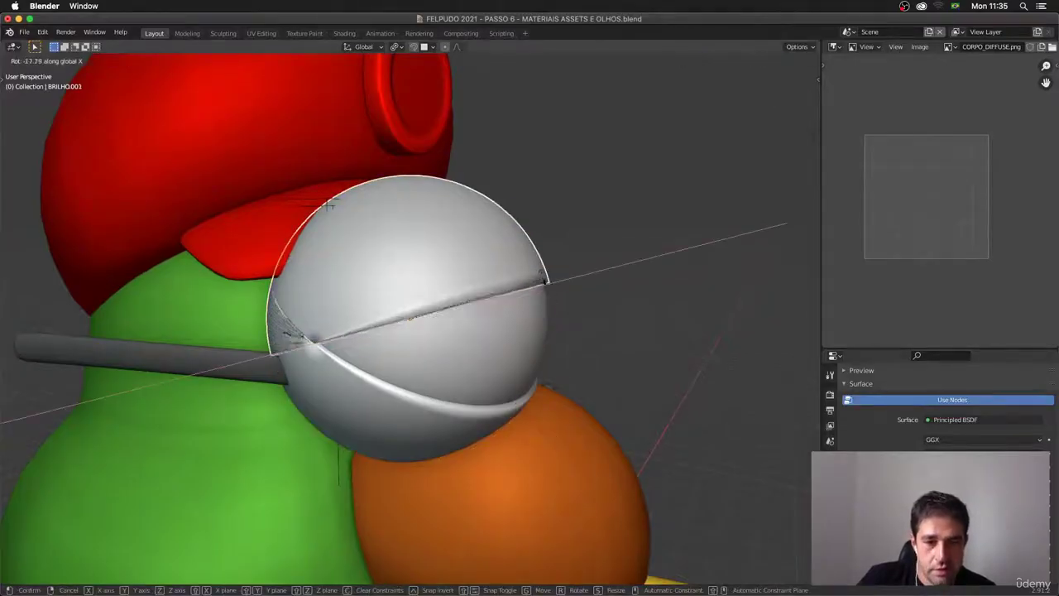
{"action": "left_click", "coordinate": [536, 250]}
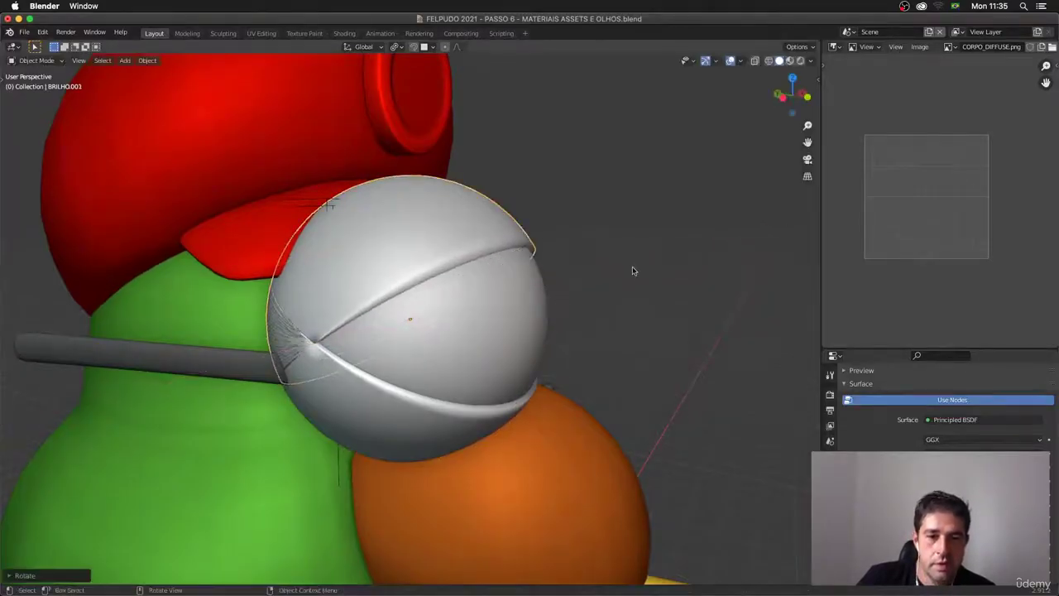
Step: Isolate the eyeball and both eyelids by hiding all unselected objects, and clear the selection
{"action": "middle_click_drag", "start_coordinate": [624, 270], "coordinate": [590, 249]}
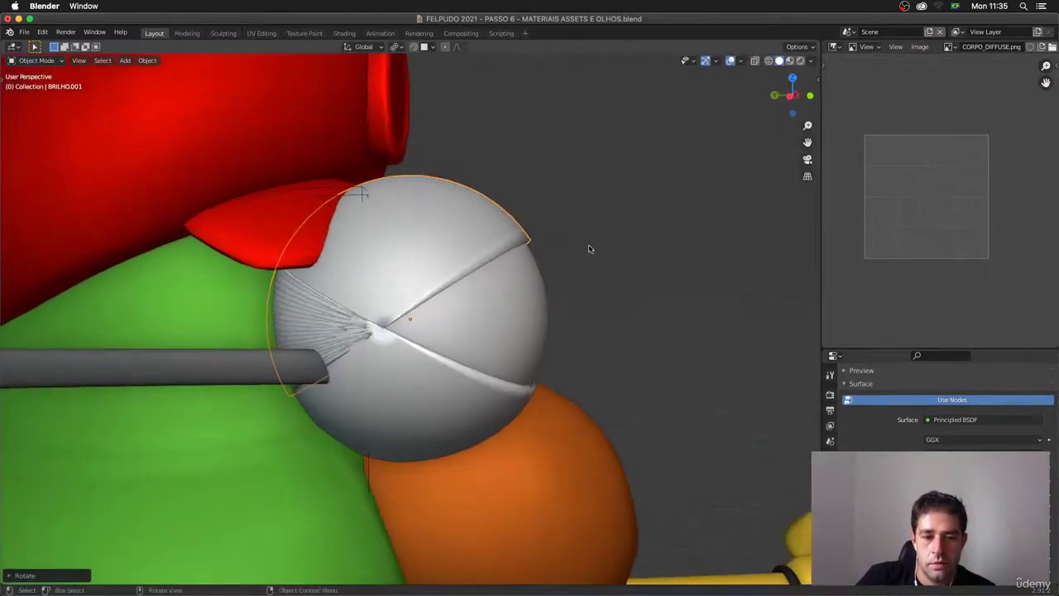
{"action": "left_click", "coordinate": [471, 376], "text": "shift"}
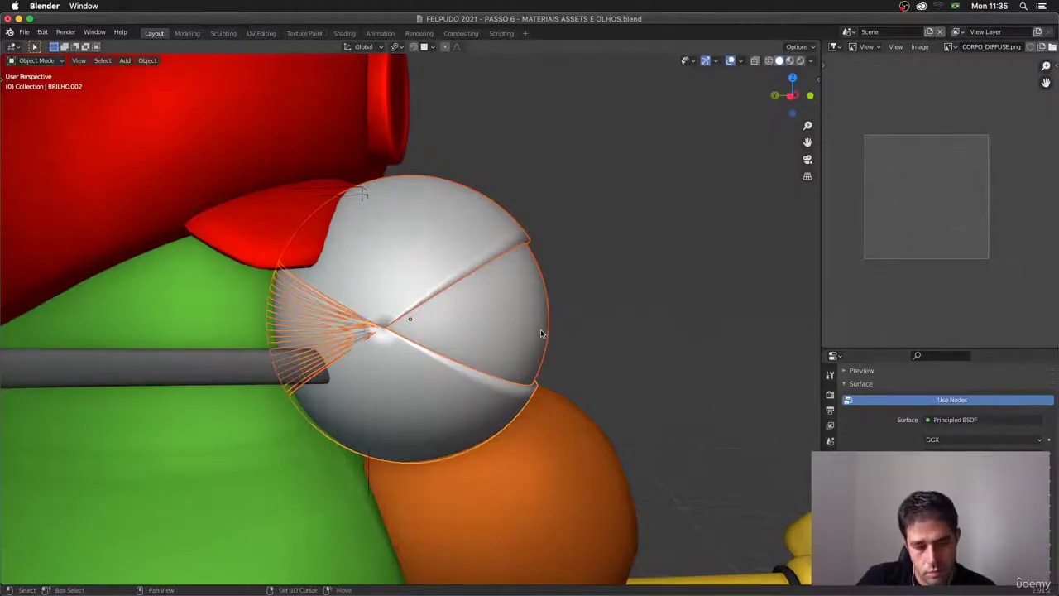
{"action": "key", "text": "shift+h"}
{"action": "middle_click_drag", "start_coordinate": [603, 342], "coordinate": [544, 342]}
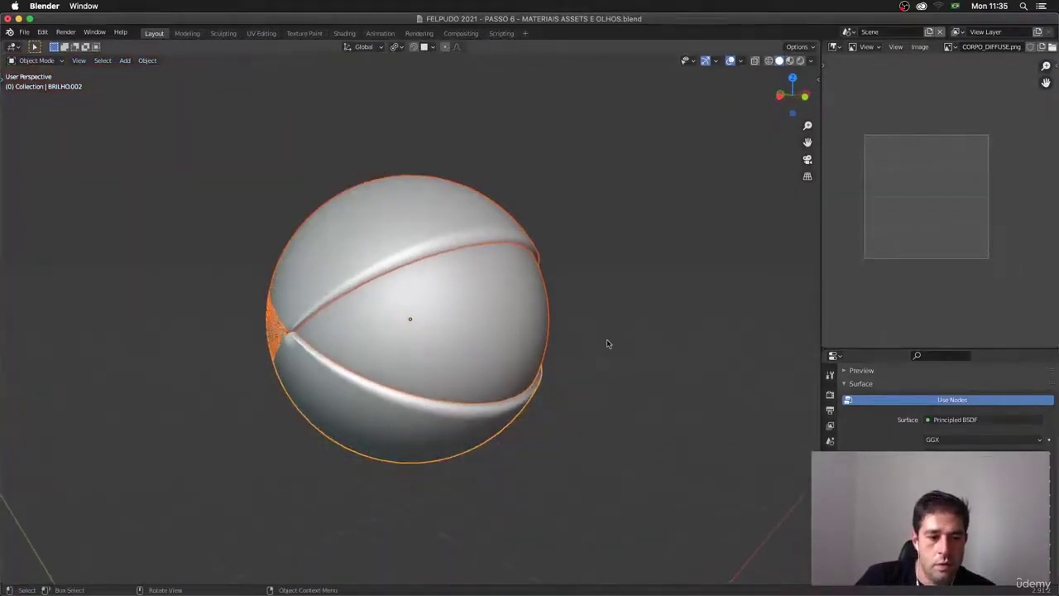
{"action": "left_click", "coordinate": [607, 341]}
Step: Scale the upper eyelid's whole mesh up slightly in Edit Mode and display the eye in Material Preview shading
{"action": "left_click", "coordinate": [447, 301]}
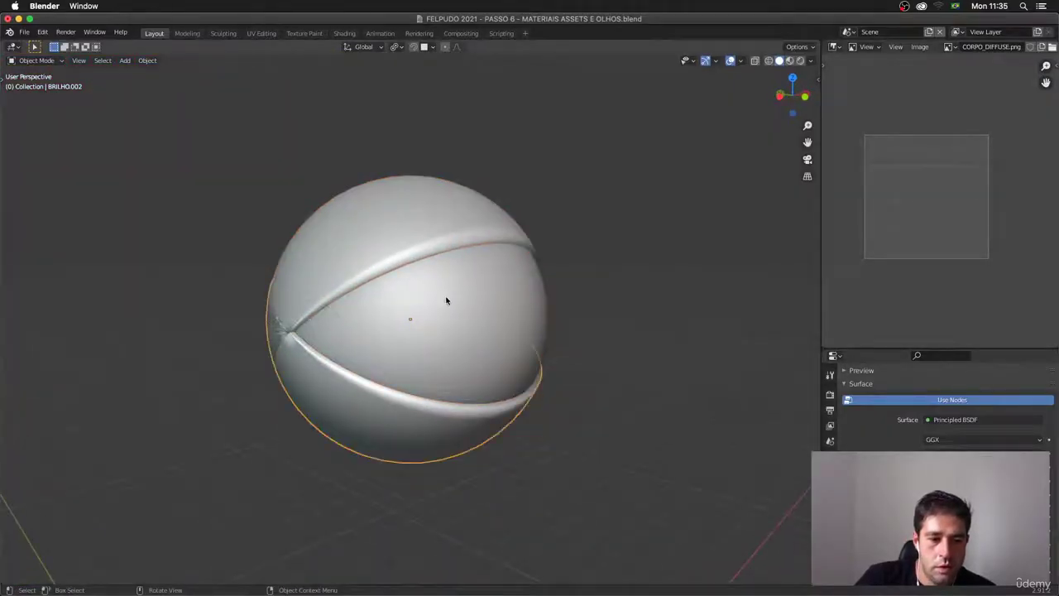
{"action": "left_click", "coordinate": [446, 249]}
{"action": "key", "text": "Tab"}
{"action": "key", "text": "a"}
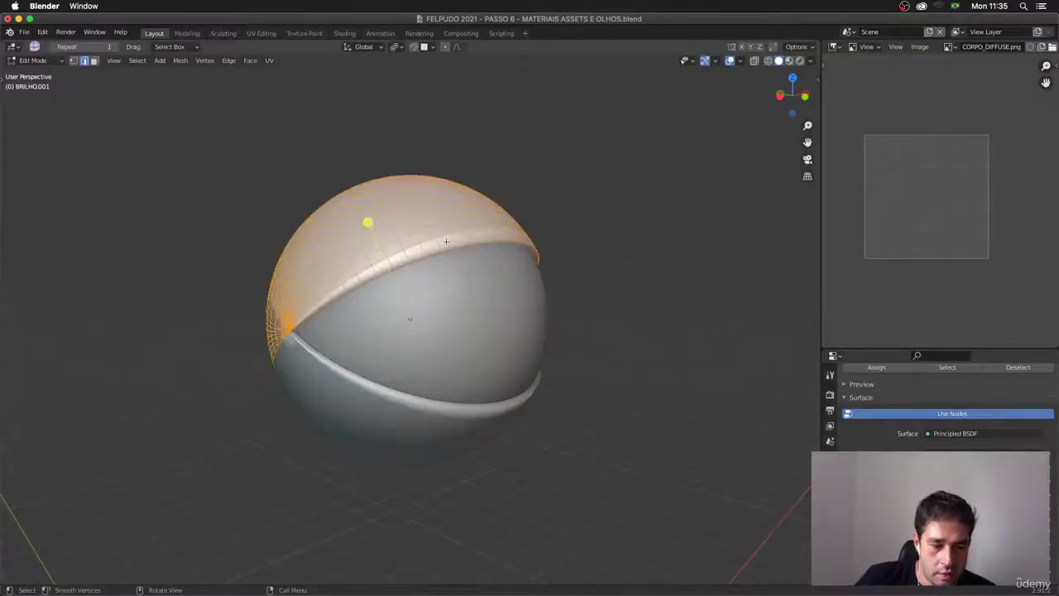
{"action": "key", "text": "s"}
{"action": "left_click", "coordinate": [449, 242]}
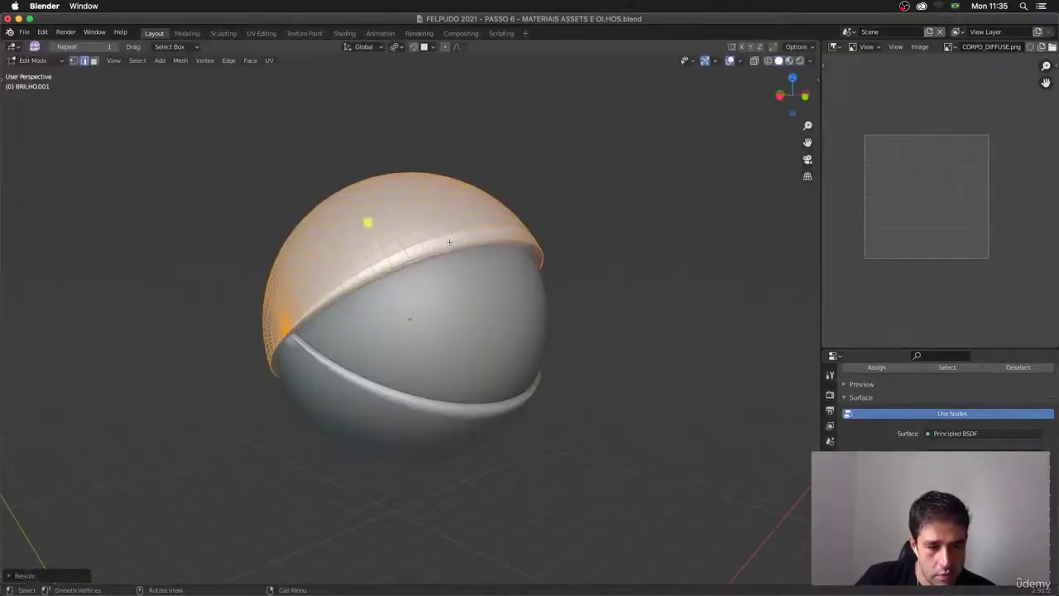
{"action": "key", "text": "alt+a"}
{"action": "key", "text": "Tab"}
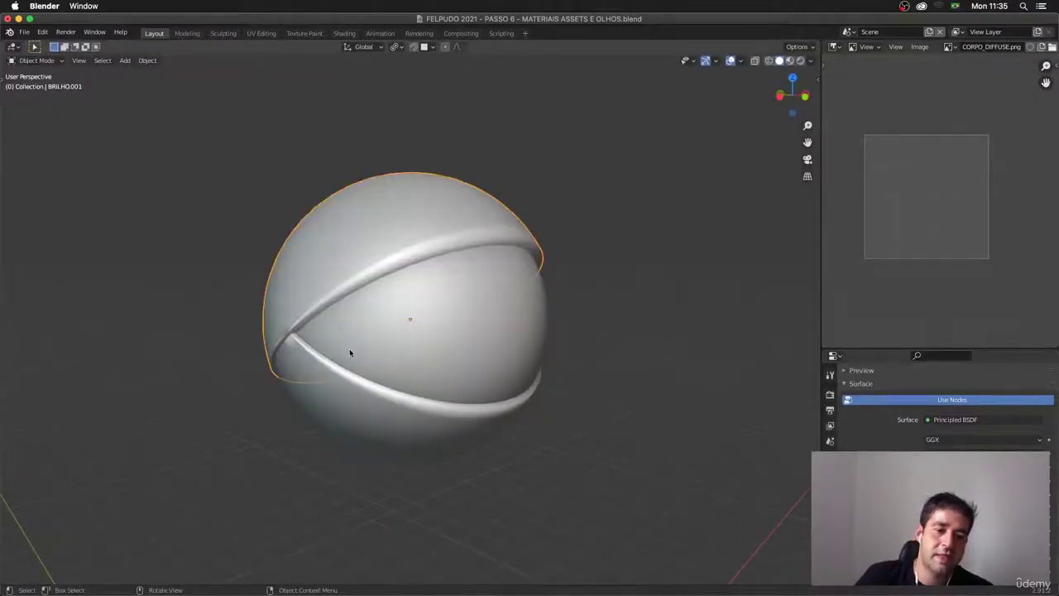
{"action": "middle_click_drag", "start_coordinate": [644, 339], "coordinate": [609, 339]}
{"action": "left_click", "coordinate": [789, 61]}
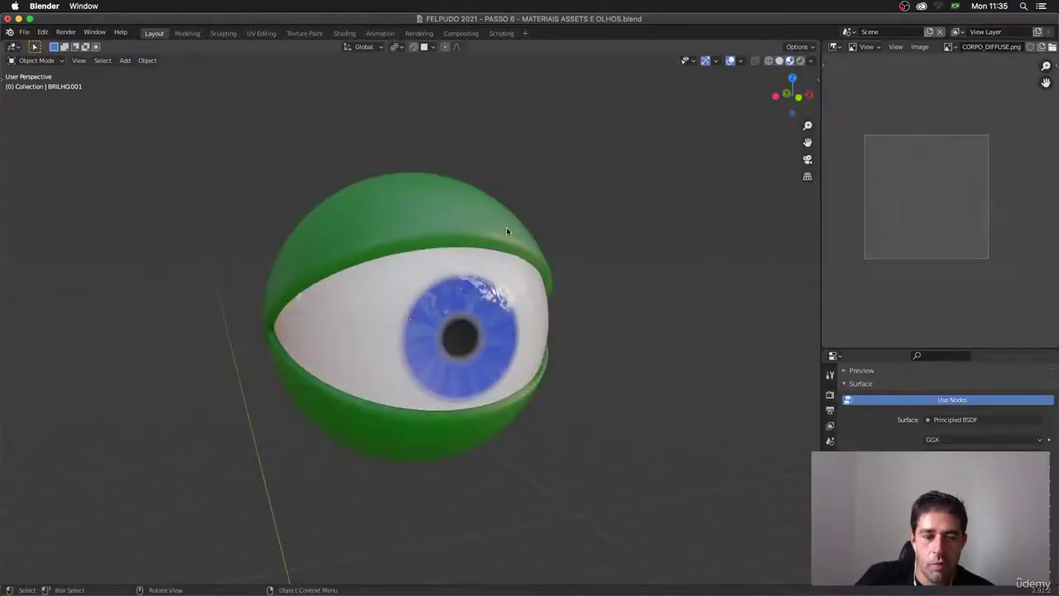
Step: Try to stretch the eyeball together with both eyelids along the global Z axis
{"action": "left_click_drag", "start_coordinate": [596, 156], "coordinate": [428, 470]}
{"action": "key", "text": "s"}
{"action": "key", "text": "z"}
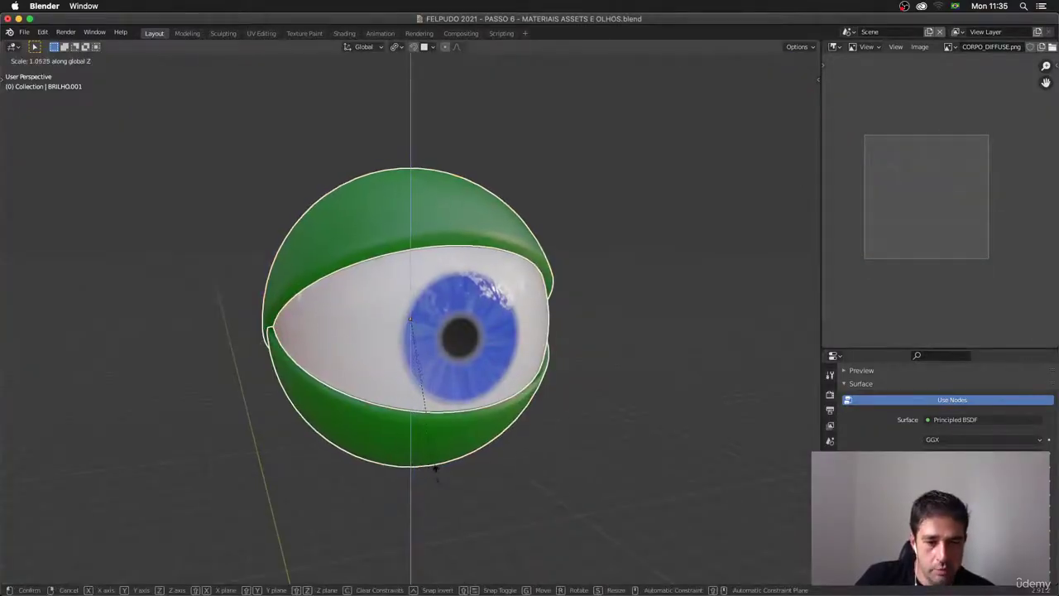
{"action": "left_click", "coordinate": [495, 536]}
{"action": "left_click", "coordinate": [512, 526]}
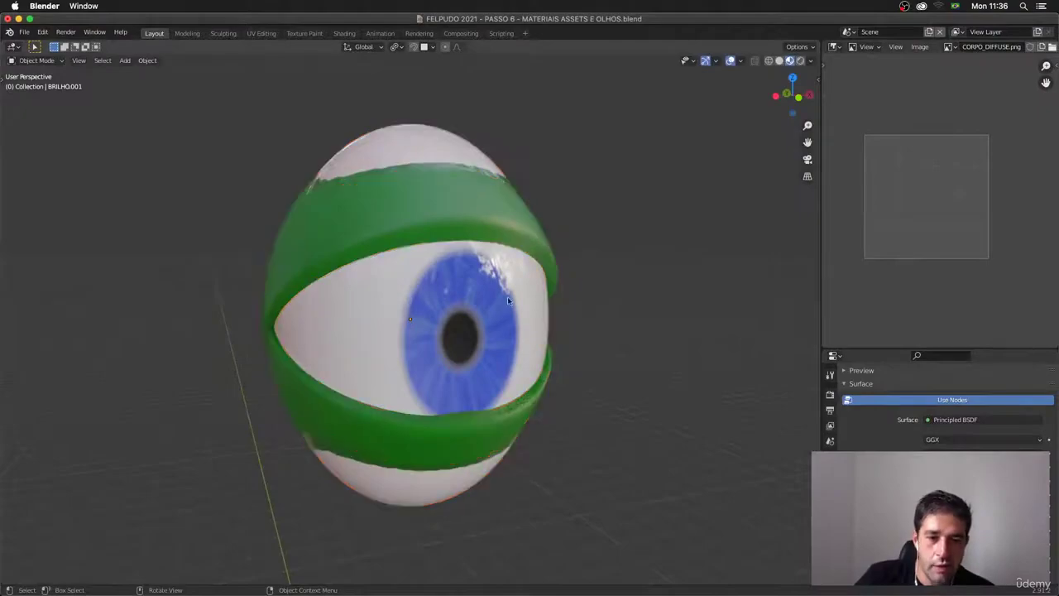
Step: Try a free trackball rotation of the glossy outer shell on the stretched eye
{"action": "left_click", "coordinate": [487, 276]}
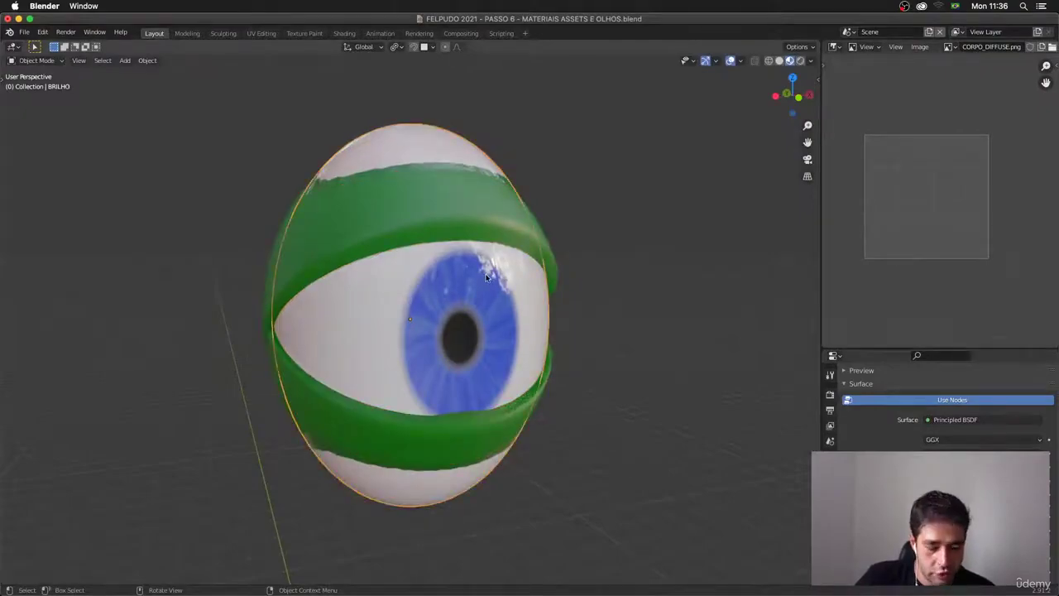
{"action": "key", "text": "r"}
{"action": "key", "text": "r"}
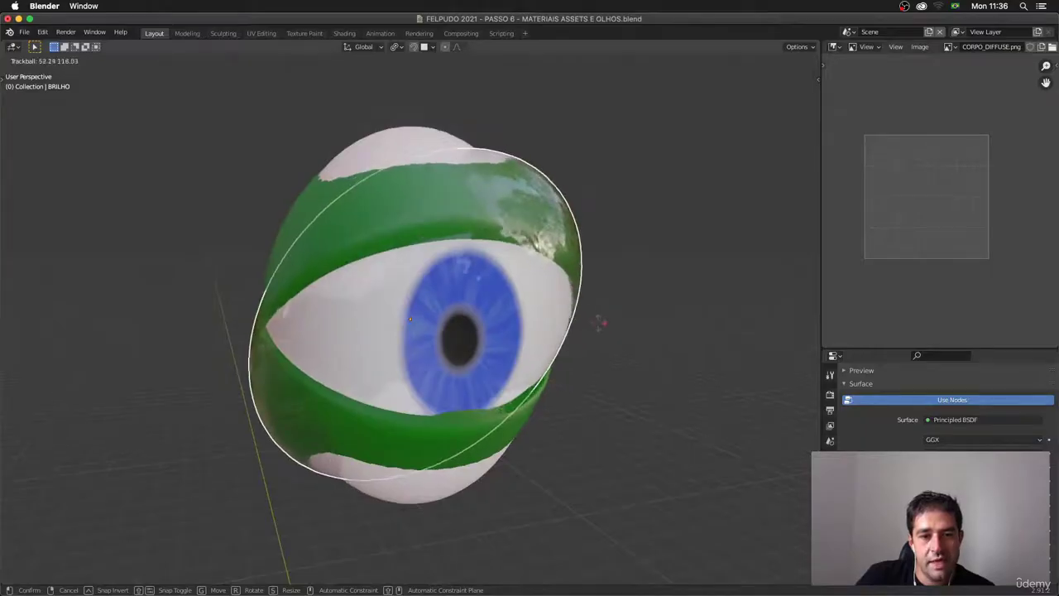
{"action": "right_click", "coordinate": [356, 319]}
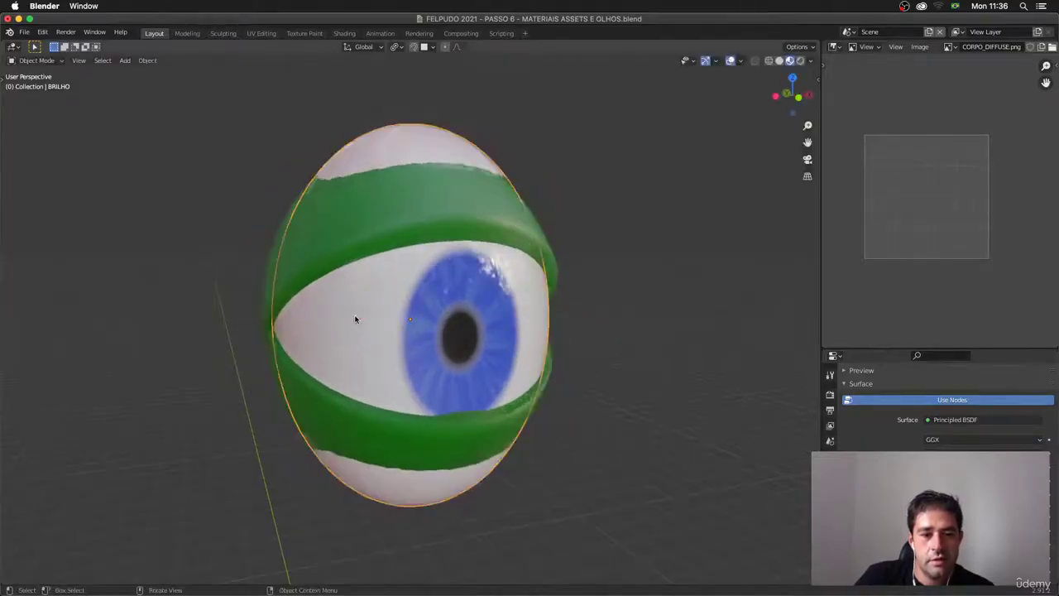
Step: Undo the Z-axis stretch of the eyeball and eyelids
{"action": "left_click", "coordinate": [356, 318], "text": "ctrl"}
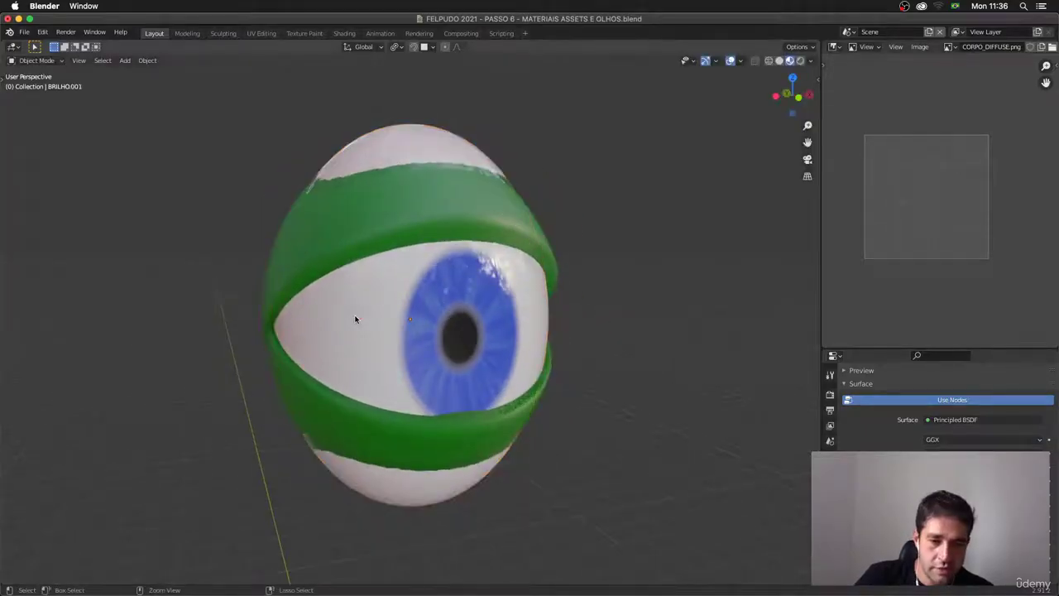
{"action": "key", "text": "ctrl+z"}
{"action": "key", "text": "ctrl+z"}
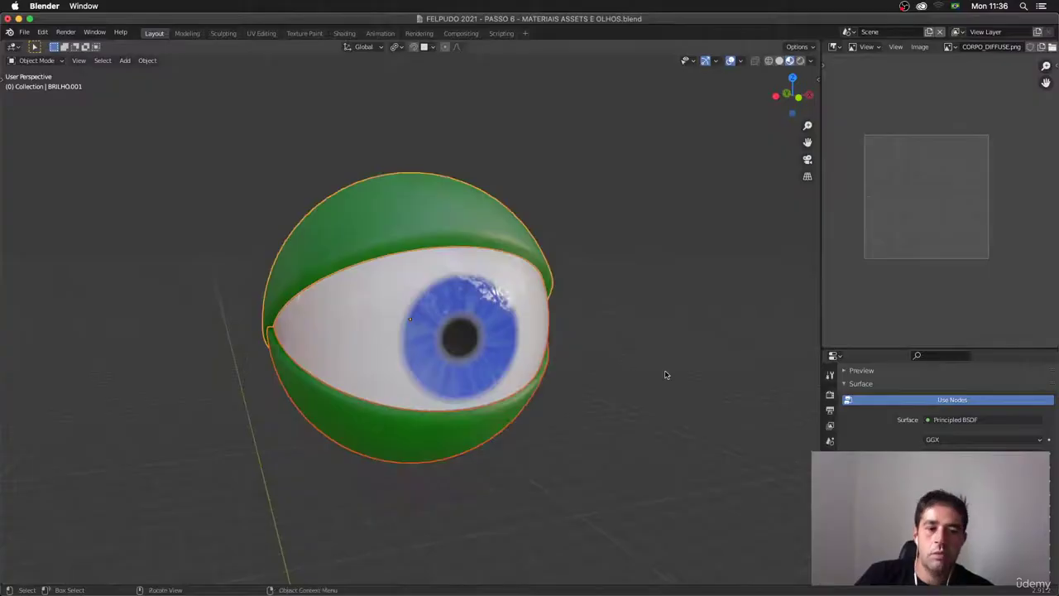
Step: Deselect the eye and add a lattice object to the scene
{"action": "left_click", "coordinate": [683, 382]}
{"action": "middle_click_drag", "start_coordinate": [634, 378], "coordinate": [639, 388]}
{"action": "middle_click_drag", "start_coordinate": [639, 387], "coordinate": [589, 528], "text": "ctrl"}
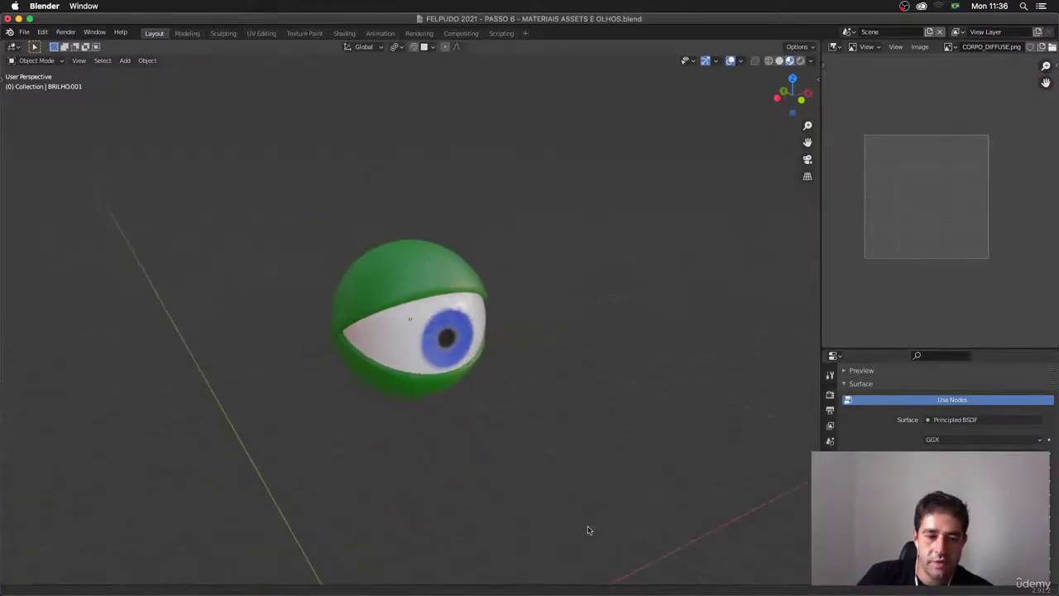
{"action": "key", "text": "shift+a"}
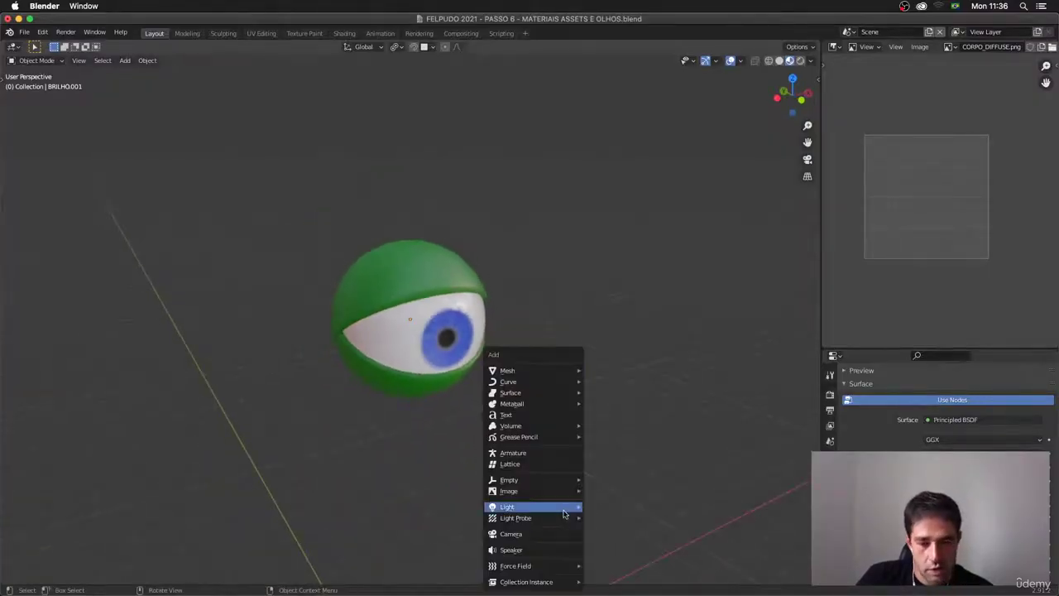
{"action": "left_click", "coordinate": [546, 469]}
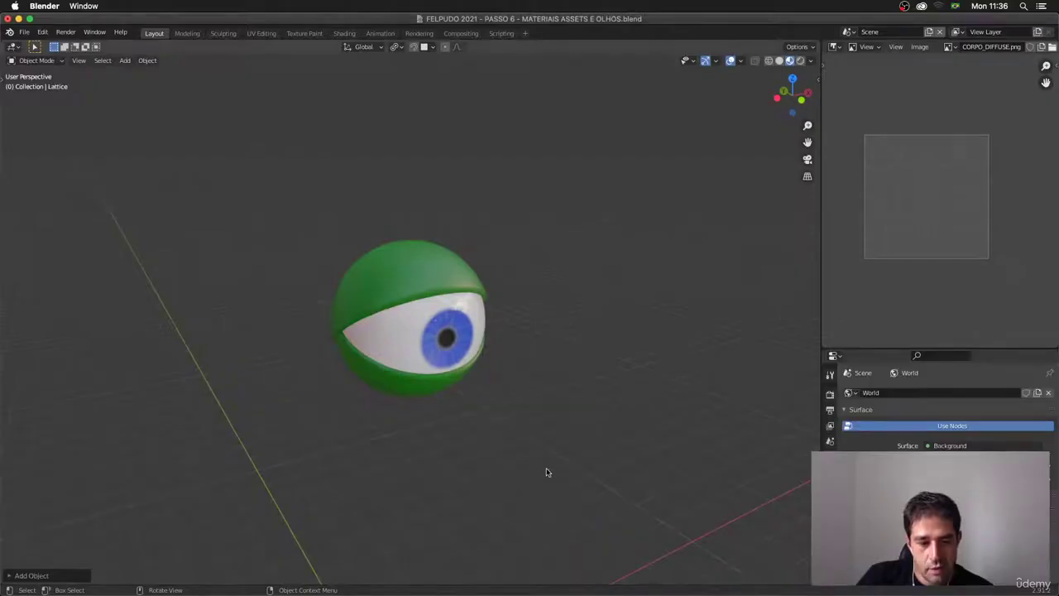
Step: Set the new lattice's radius to 2.6 m
{"action": "key", "text": "KP_Divide"}
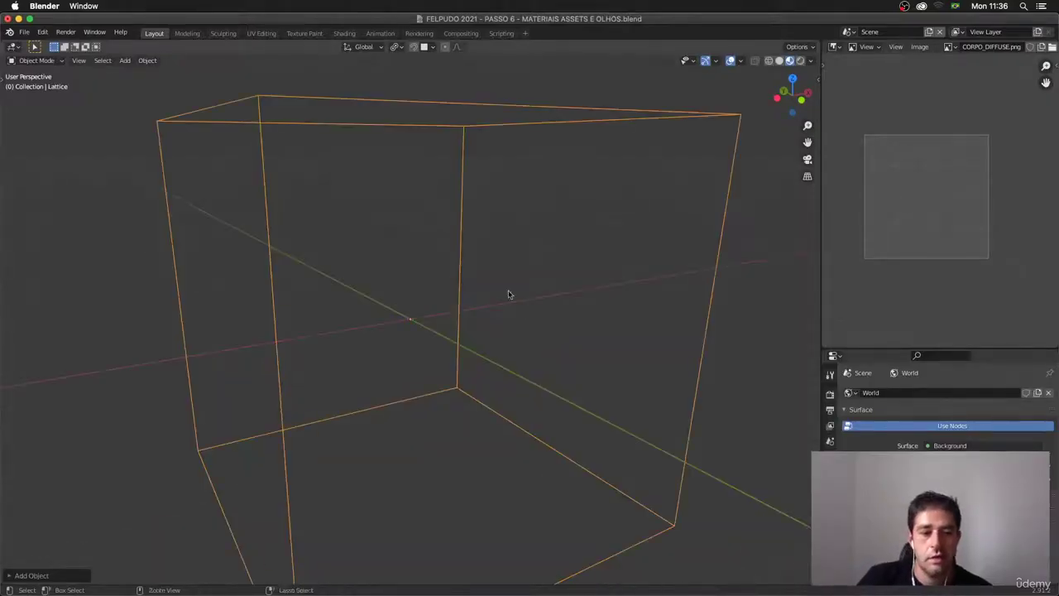
{"action": "middle_click_drag", "start_coordinate": [509, 295], "coordinate": [487, 461], "text": "ctrl"}
{"action": "key", "text": "KP_Divide"}
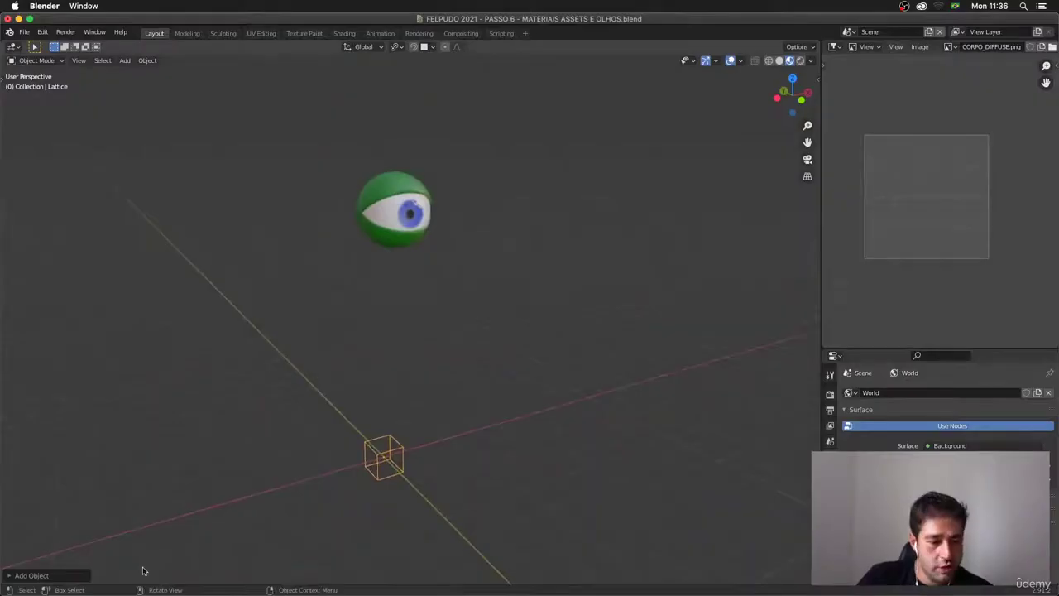
{"action": "left_click", "coordinate": [91, 575]}
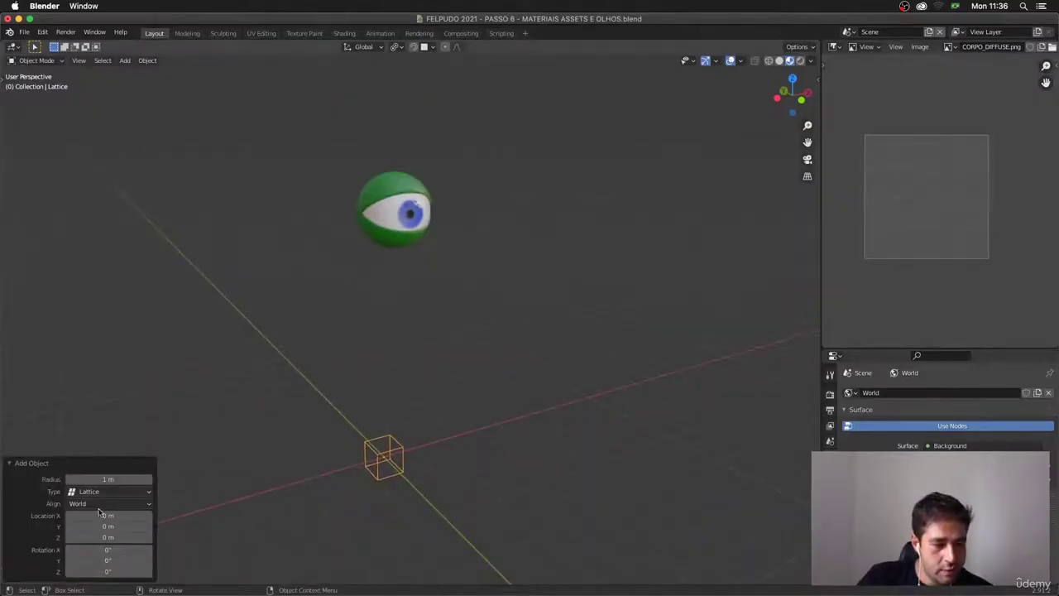
{"action": "left_click_drag", "start_coordinate": [129, 478], "coordinate": [207, 549]}
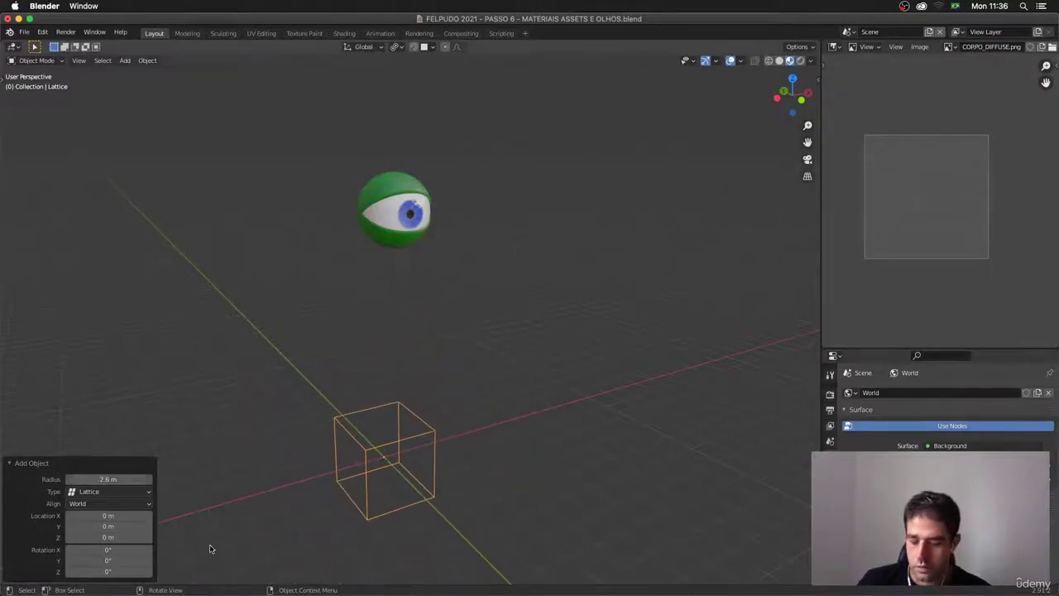
Step: Move the lattice about -0.37 m in X, -1.55 m in Y and 8.8 m in Z so it encloses the eye
{"action": "key", "text": "KP_1"}
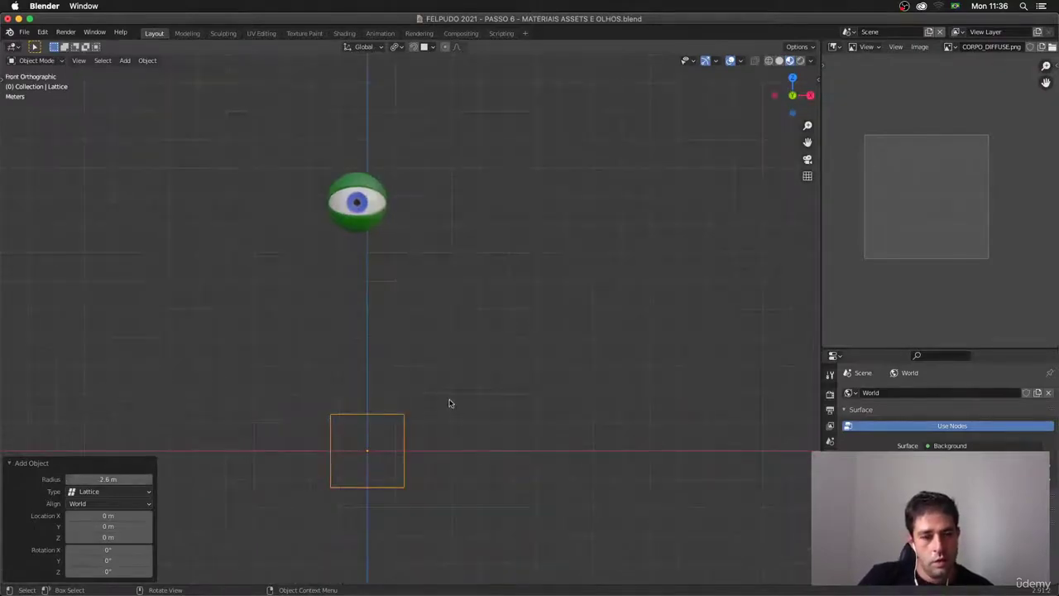
{"action": "key", "text": "g"}
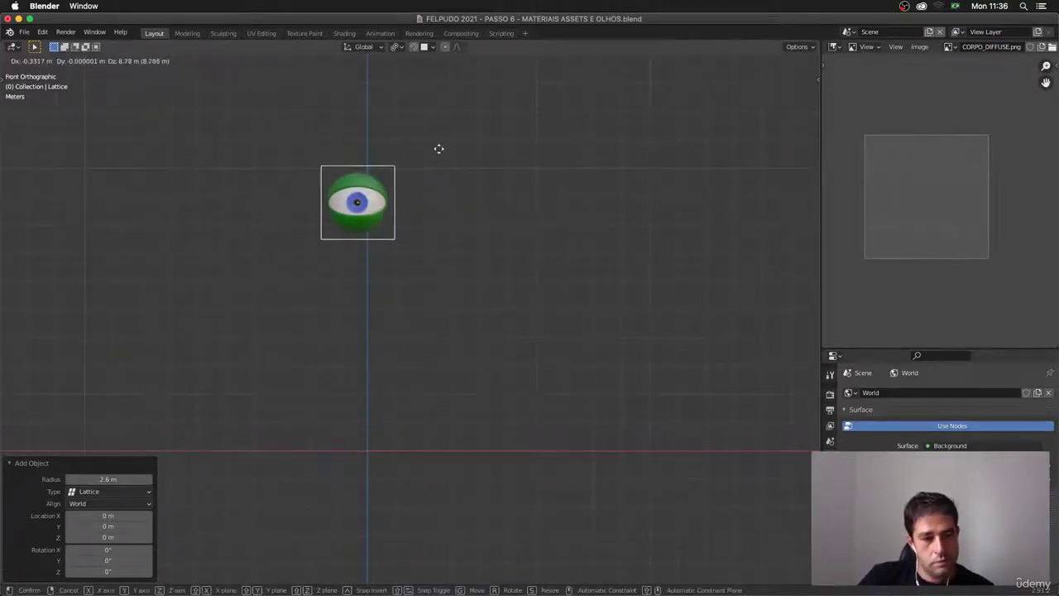
{"action": "left_click", "coordinate": [439, 150]}
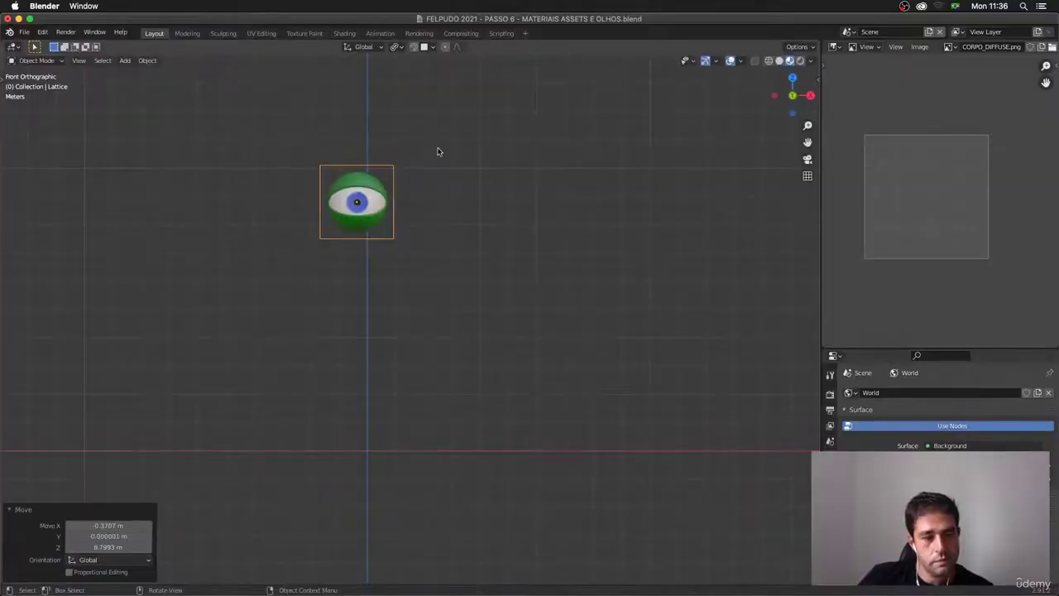
{"action": "middle_click_drag", "start_coordinate": [416, 278], "coordinate": [495, 314]}
{"action": "key", "text": "g"}
{"action": "key", "text": "y"}
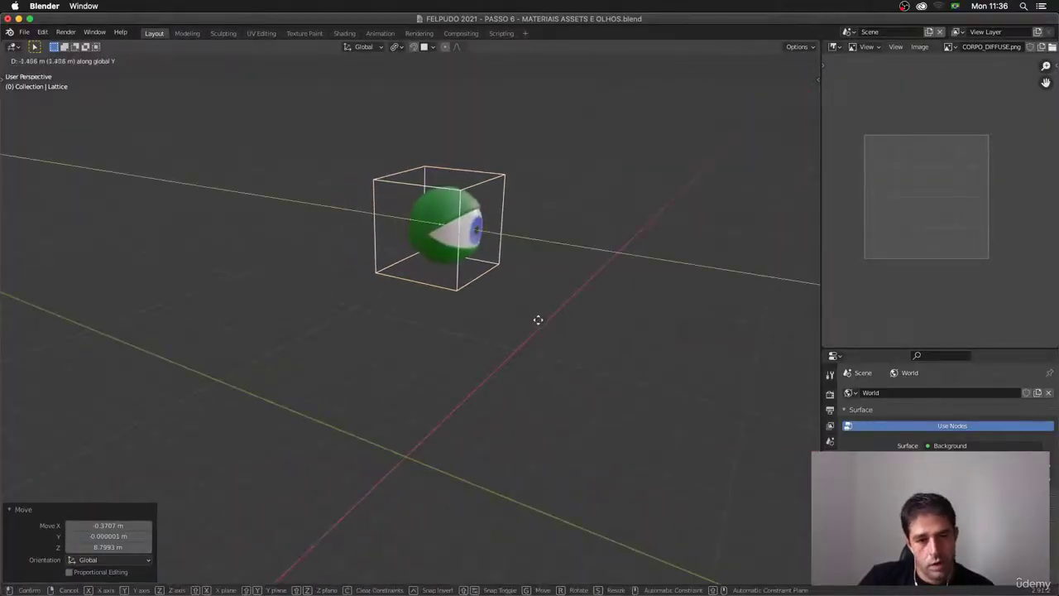
{"action": "left_click", "coordinate": [541, 324]}
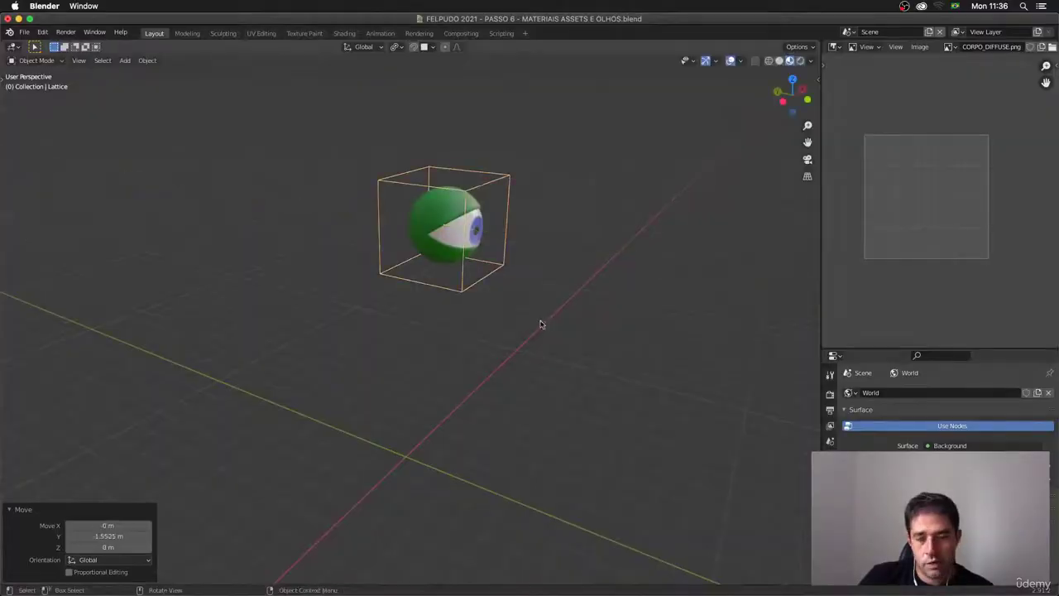
Step: Set the lattice resolution to 4 in U, V and W
{"action": "left_click", "coordinate": [831, 542]}
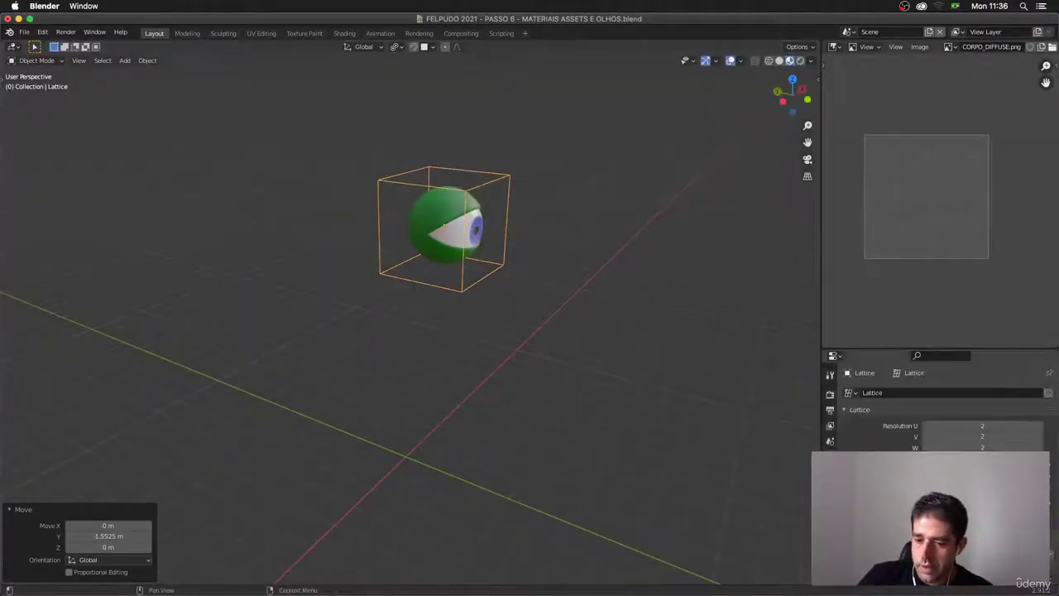
{"action": "left_click", "coordinate": [1041, 427]}
{"action": "left_click", "coordinate": [1041, 427]}
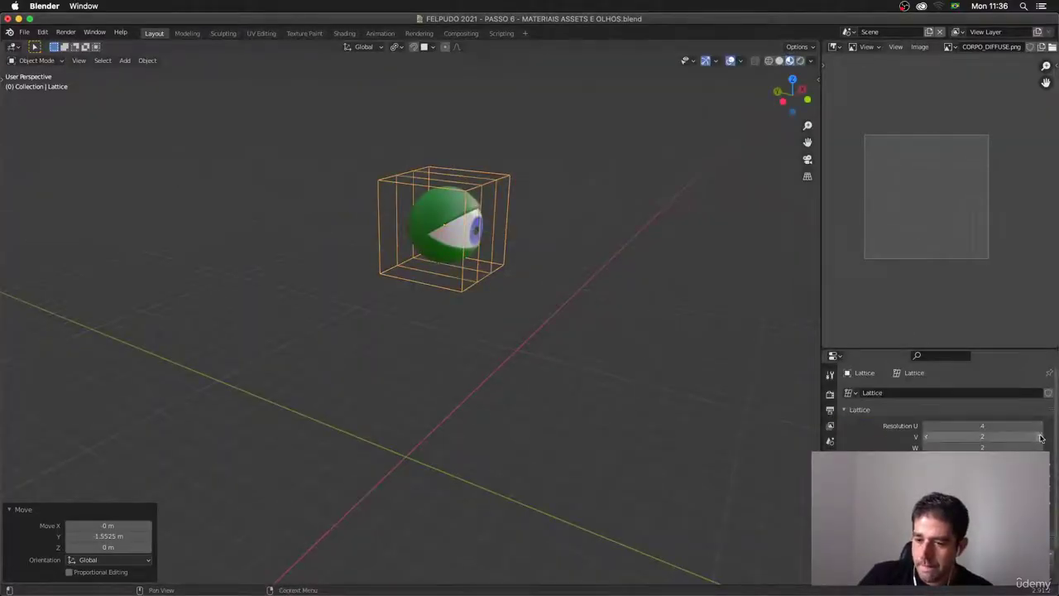
{"action": "left_click", "coordinate": [1040, 438]}
{"action": "left_click", "coordinate": [1041, 438]}
{"action": "left_click", "coordinate": [1040, 448]}
{"action": "left_click", "coordinate": [1041, 448]}
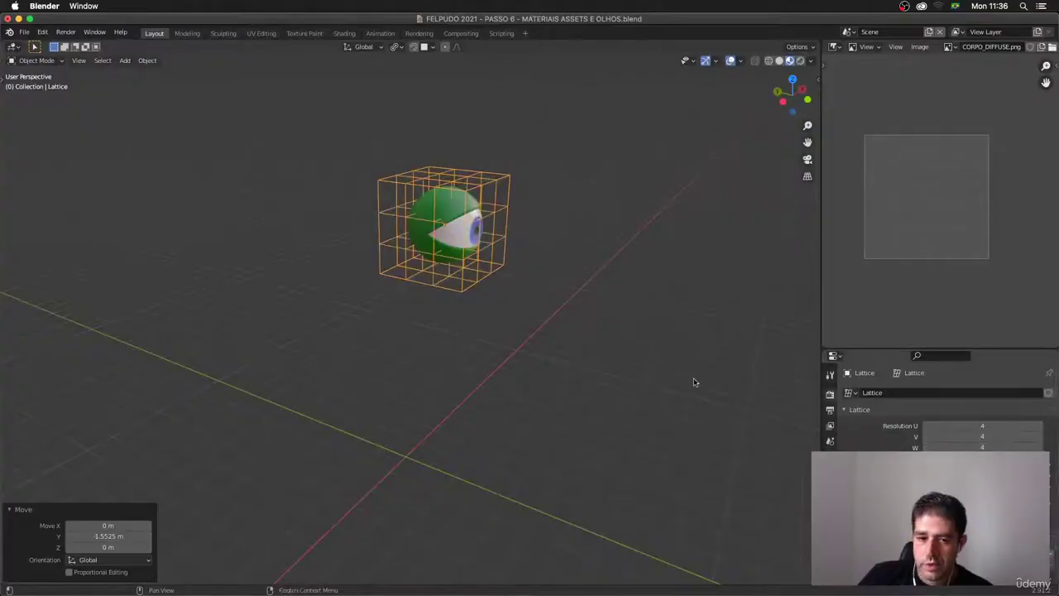
Step: Add a Lattice modifier to the upper eyelid and assign the surrounding lattice as its object
{"action": "key", "text": "KP_Decimal"}
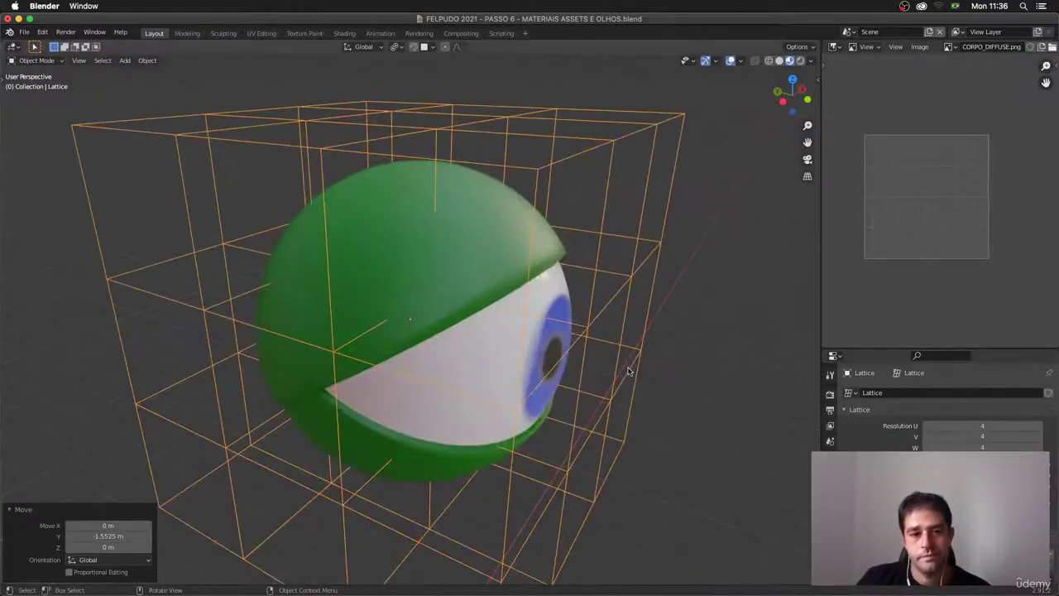
{"action": "middle_click_drag", "start_coordinate": [627, 372], "coordinate": [574, 475]}
{"action": "left_click", "coordinate": [468, 356]}
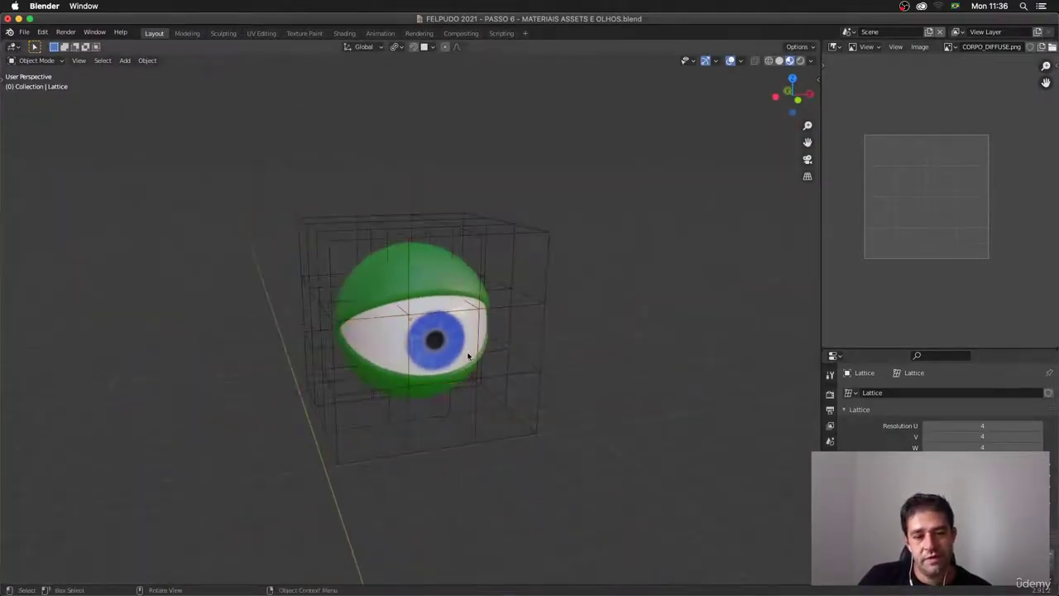
{"action": "left_click", "coordinate": [452, 268]}
{"action": "left_click", "coordinate": [830, 492]}
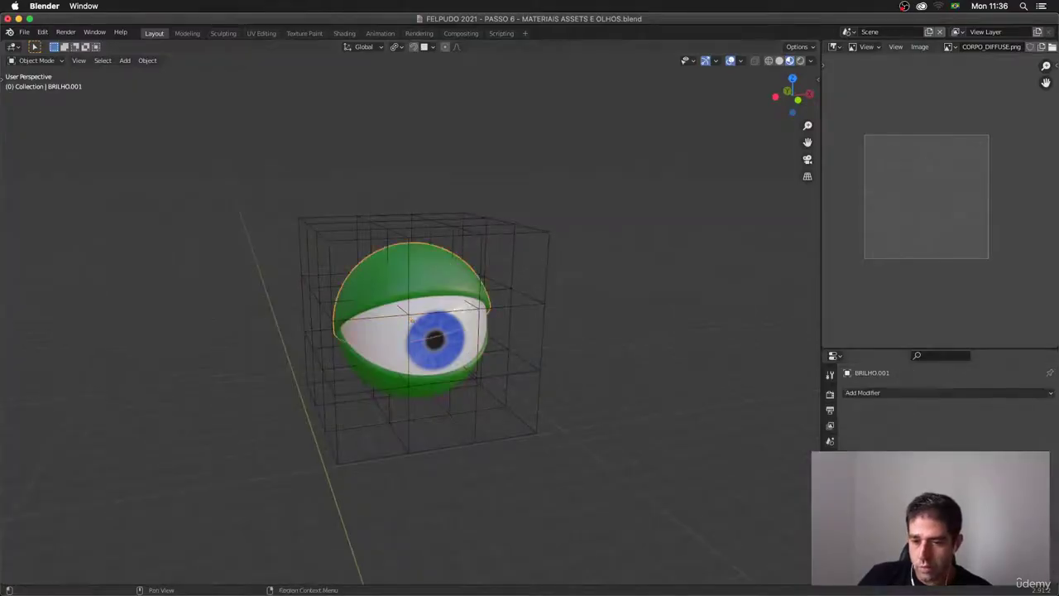
{"action": "left_click", "coordinate": [942, 392]}
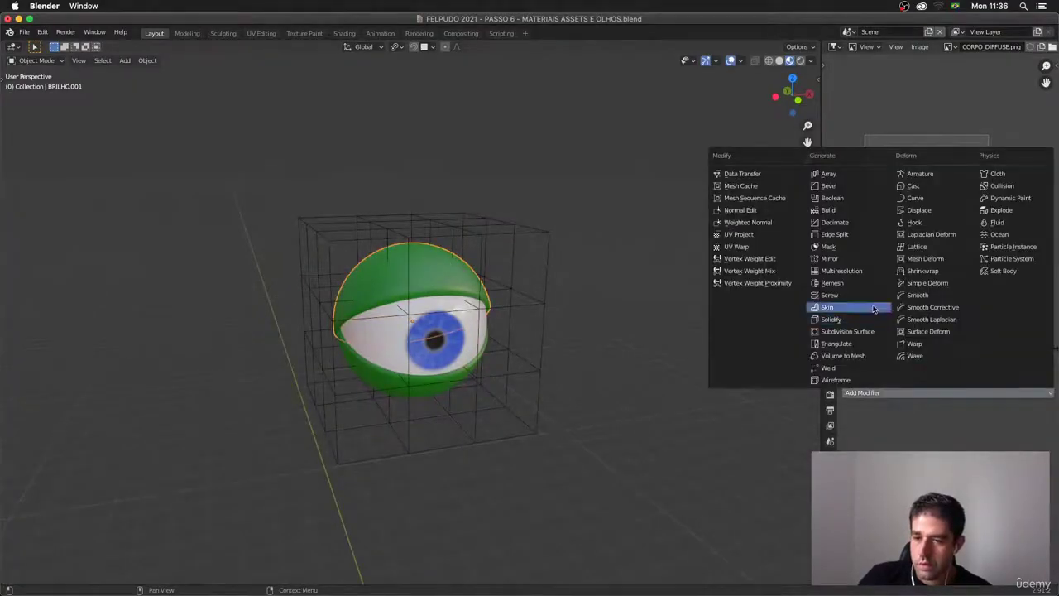
{"action": "left_click", "coordinate": [918, 248]}
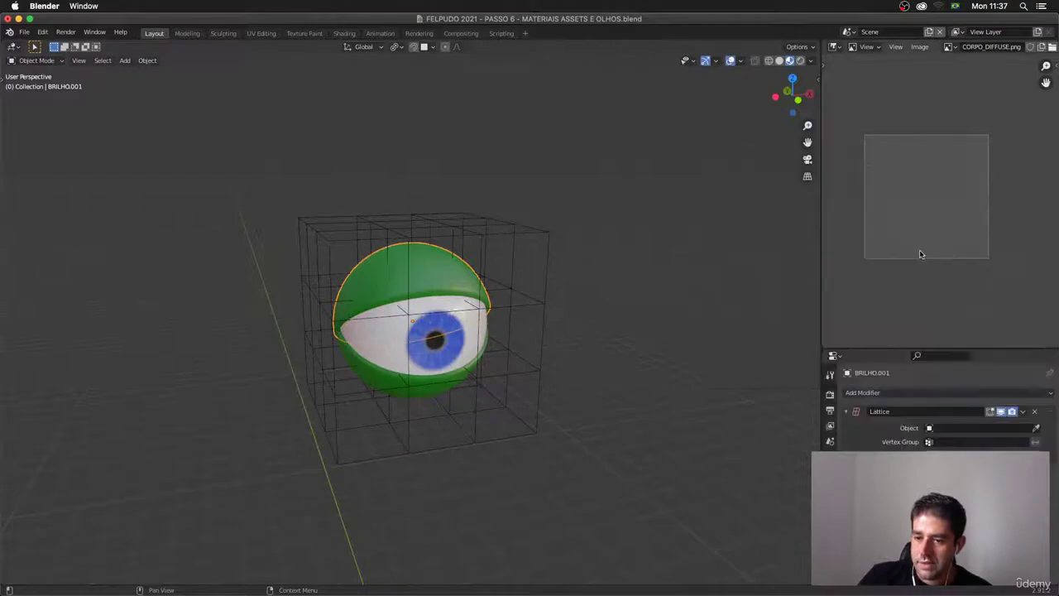
{"action": "left_click", "coordinate": [1036, 428]}
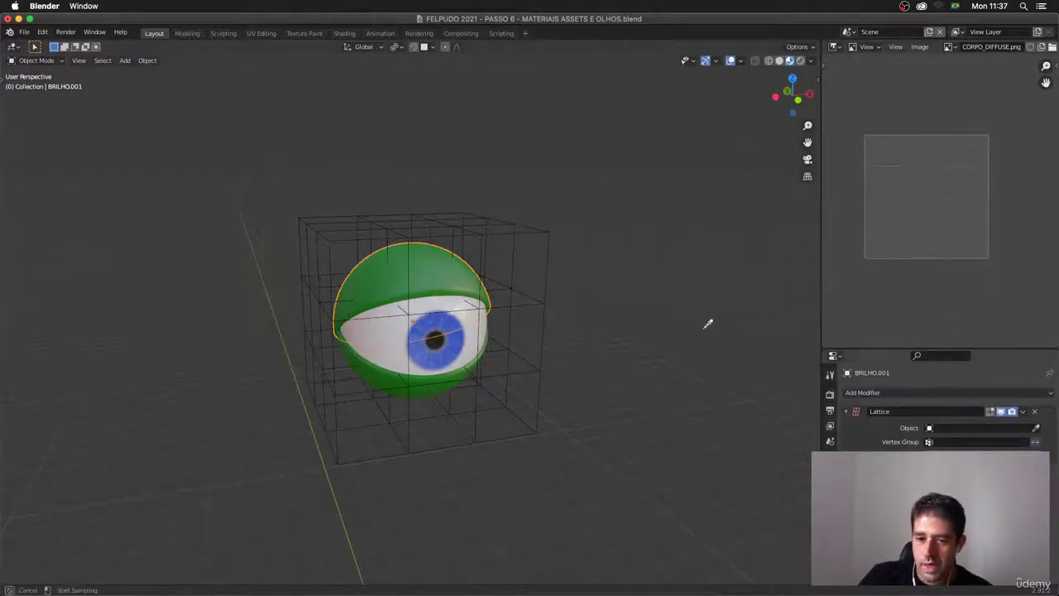
{"action": "left_click", "coordinate": [527, 233]}
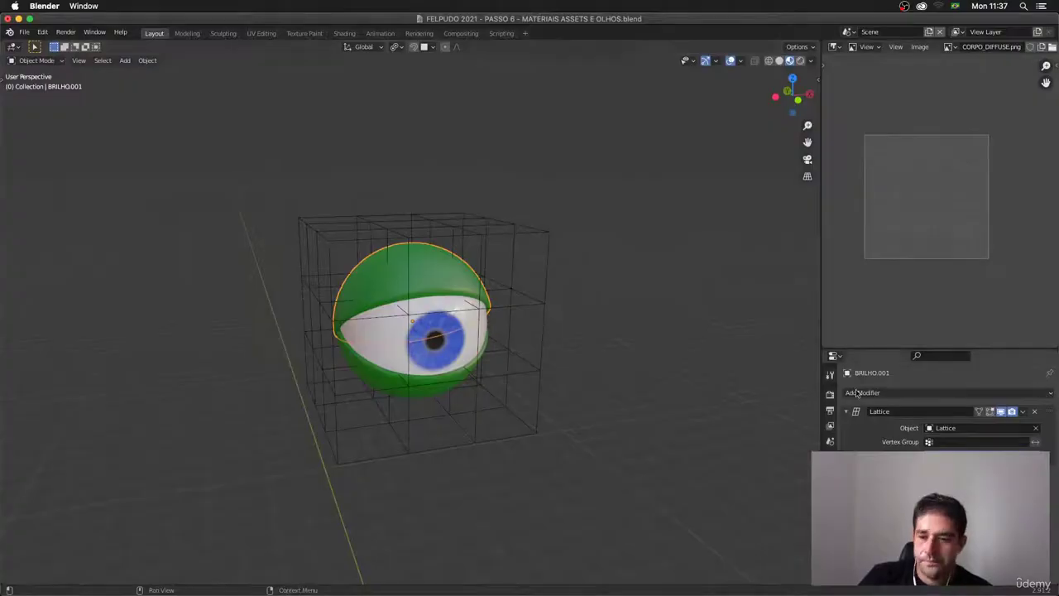
{"action": "left_click", "coordinate": [1025, 412]}
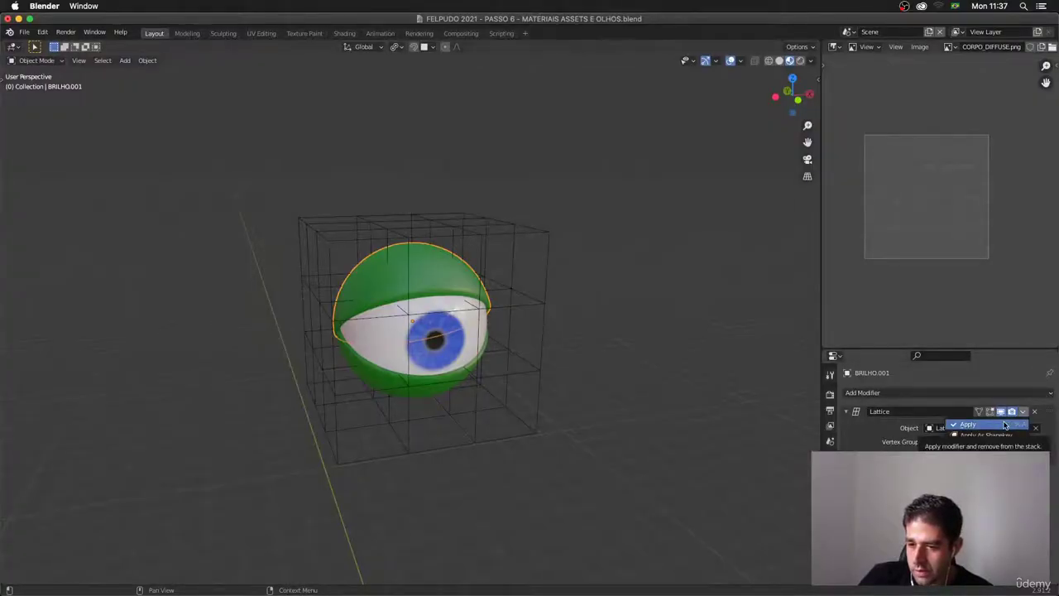
{"action": "left_click", "coordinate": [859, 413]}
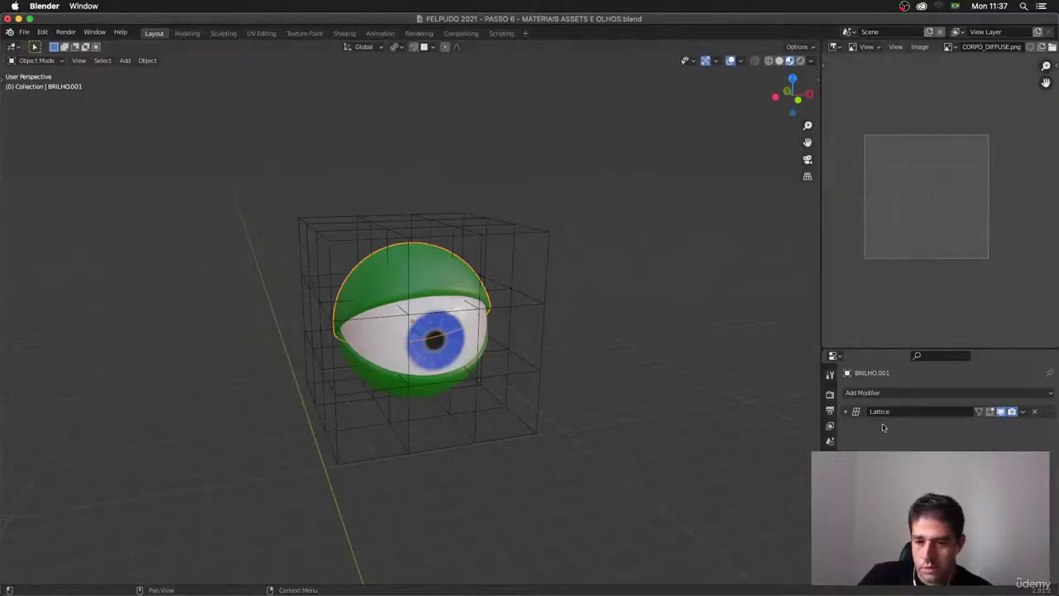
{"action": "left_click", "coordinate": [1024, 412]}
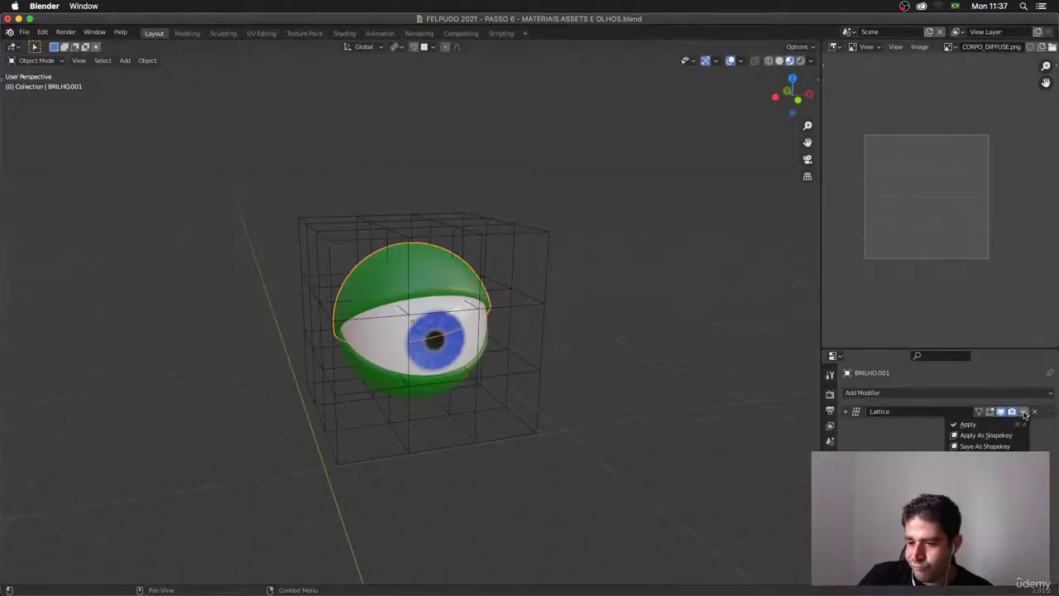
{"action": "right_click", "coordinate": [907, 414]}
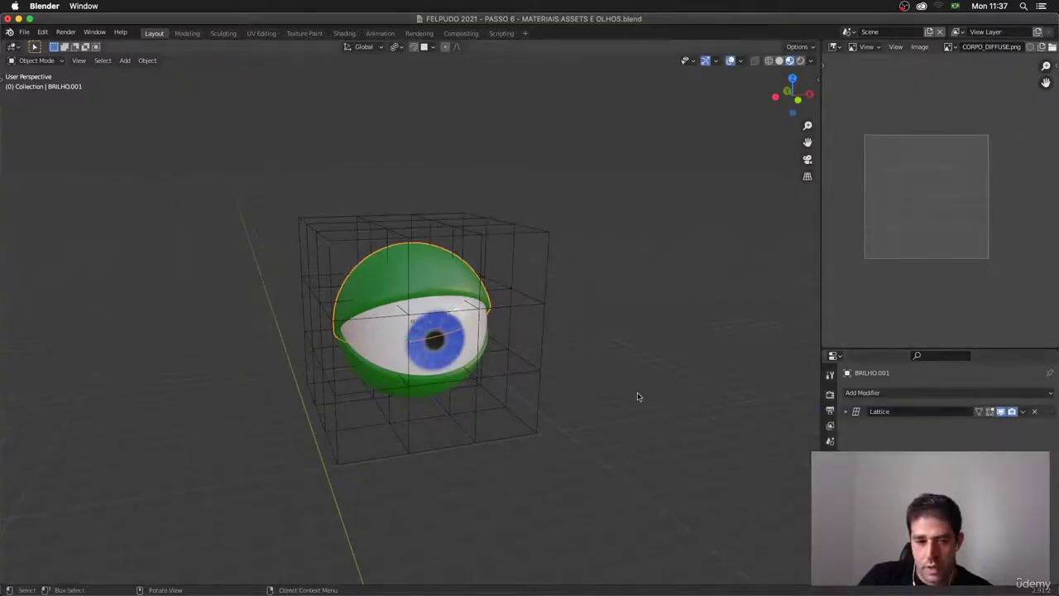
Step: Add a Lattice modifier to the lower eyelid, with the surrounding lattice as its object
{"action": "left_click", "coordinate": [418, 399]}
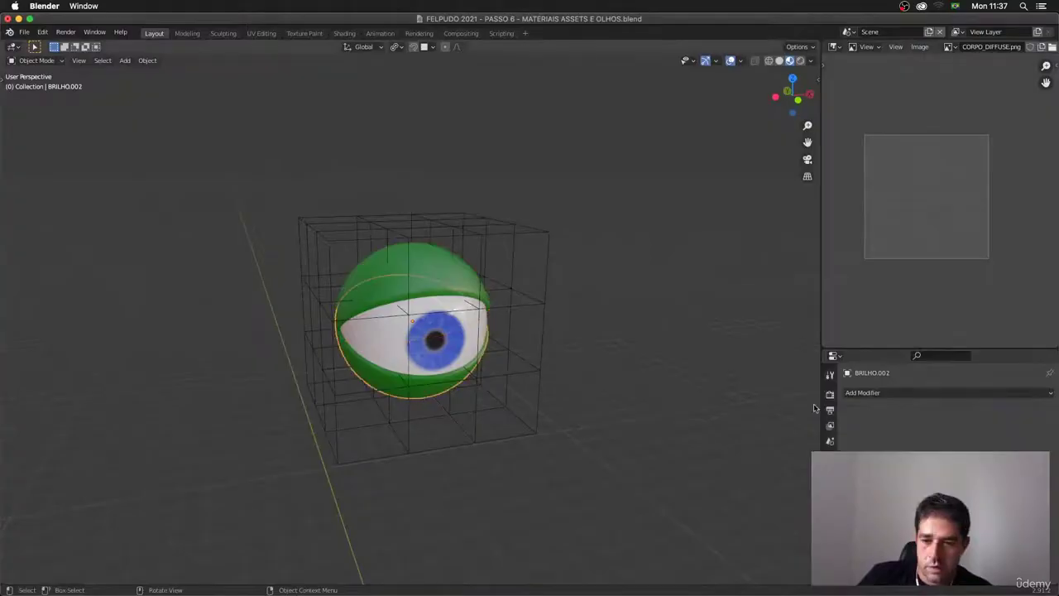
{"action": "left_click", "coordinate": [917, 394]}
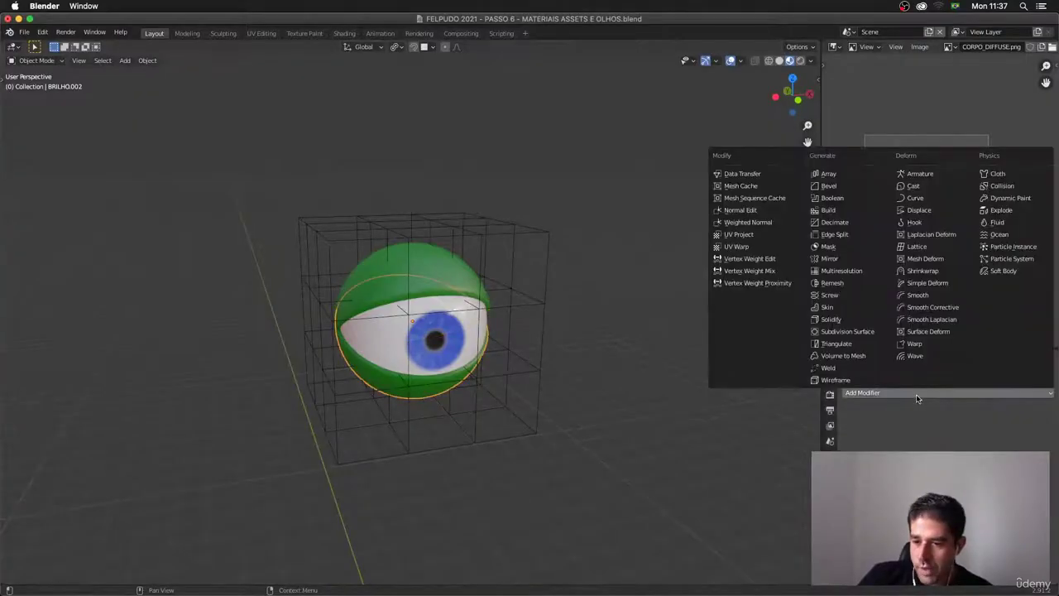
{"action": "left_click", "coordinate": [917, 246]}
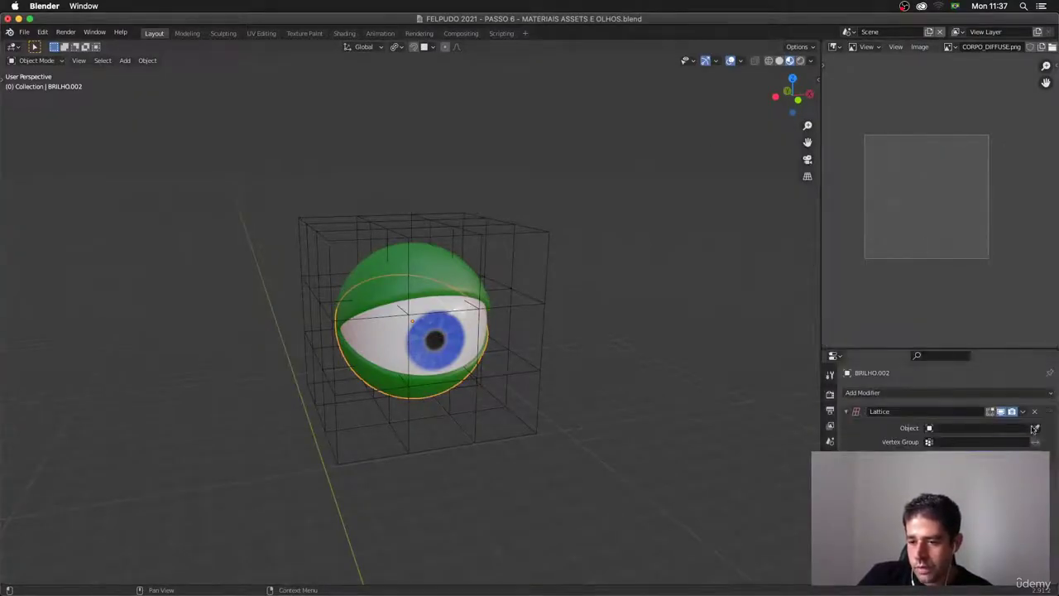
{"action": "left_click", "coordinate": [1039, 427]}
{"action": "left_click", "coordinate": [539, 358]}
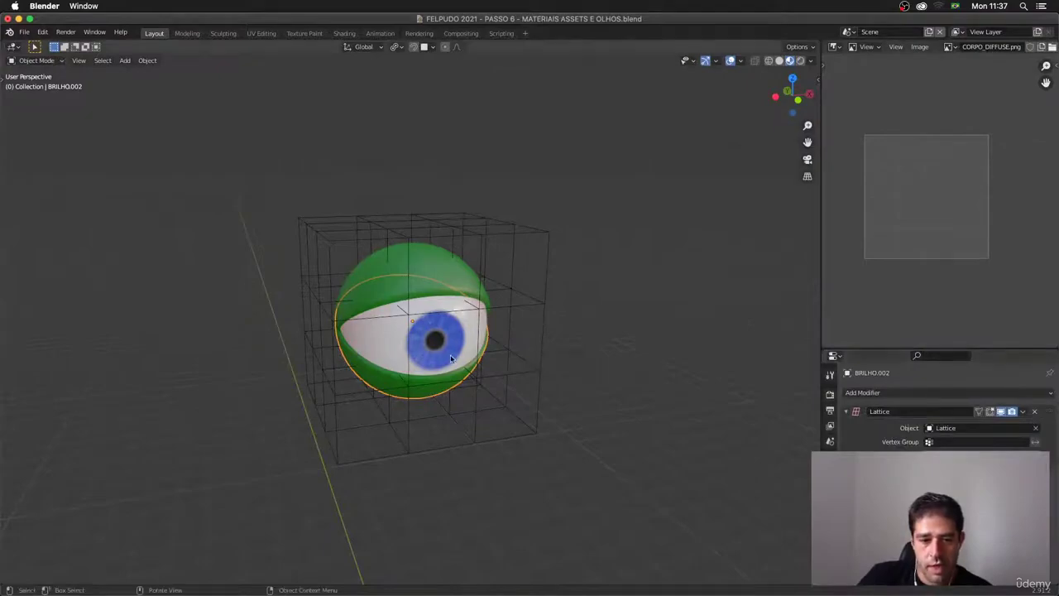
Step: Give the glossy outer shell of the eye a Lattice modifier that targets the surrounding lattice
{"action": "left_click", "coordinate": [446, 360]}
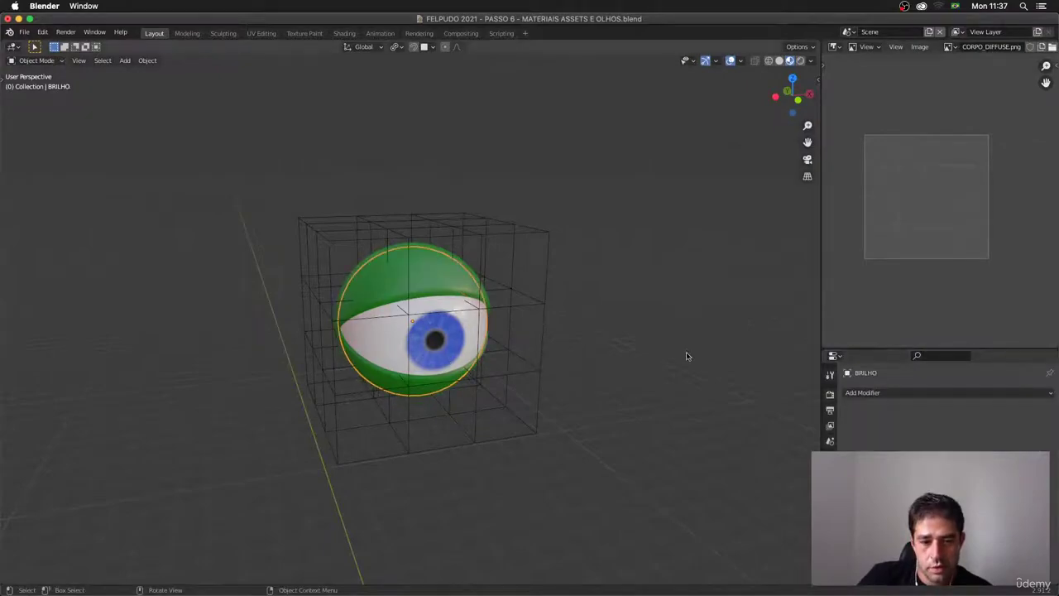
{"action": "left_click", "coordinate": [890, 393]}
{"action": "left_click", "coordinate": [889, 395]}
{"action": "left_click", "coordinate": [891, 393]}
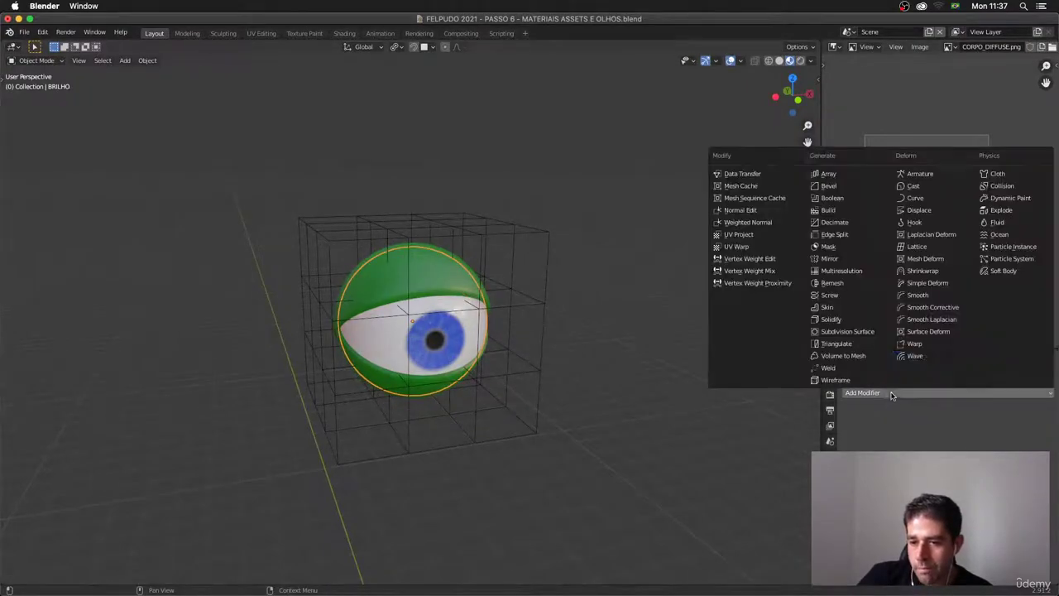
{"action": "left_click", "coordinate": [917, 247]}
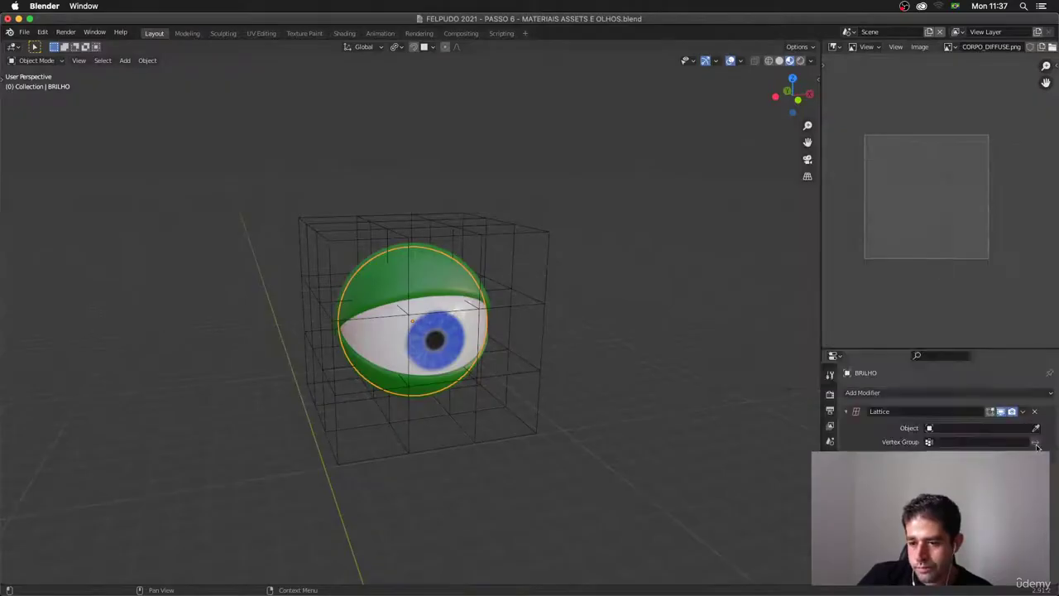
{"action": "left_click", "coordinate": [1037, 428]}
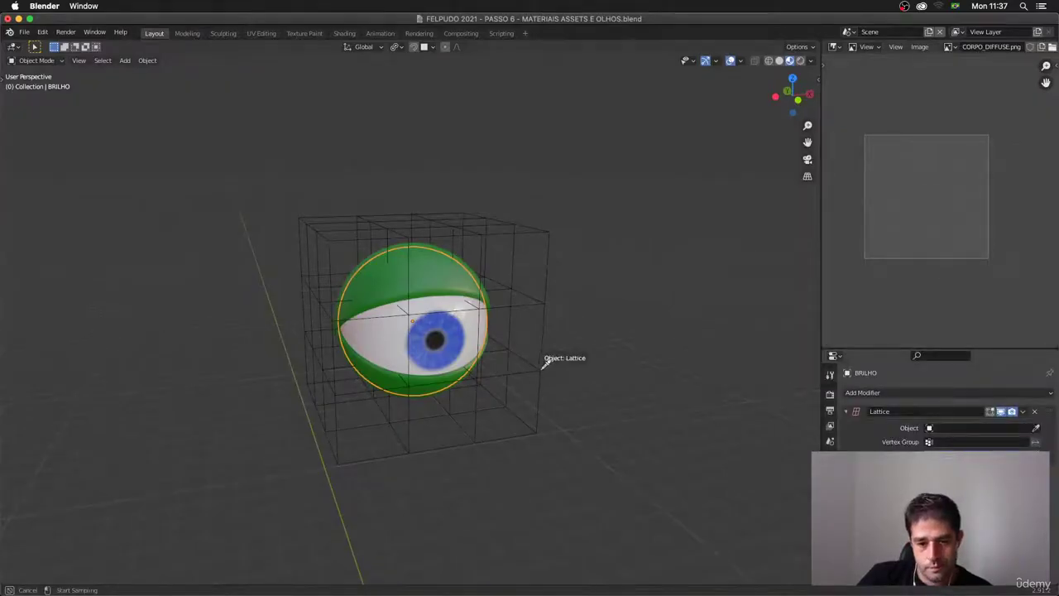
{"action": "left_click", "coordinate": [504, 351]}
Step: Hide the glossy shell and add a Lattice modifier to the inner eyeball, targeting the surrounding lattice
{"action": "key", "text": "alt+a"}
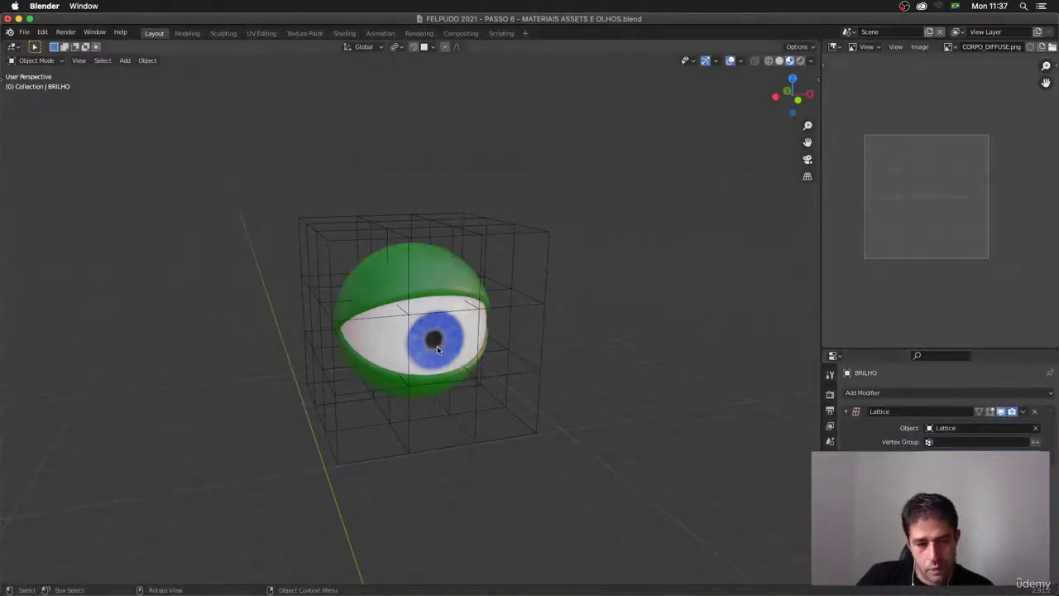
{"action": "left_click", "coordinate": [438, 350]}
{"action": "left_click", "coordinate": [925, 396]}
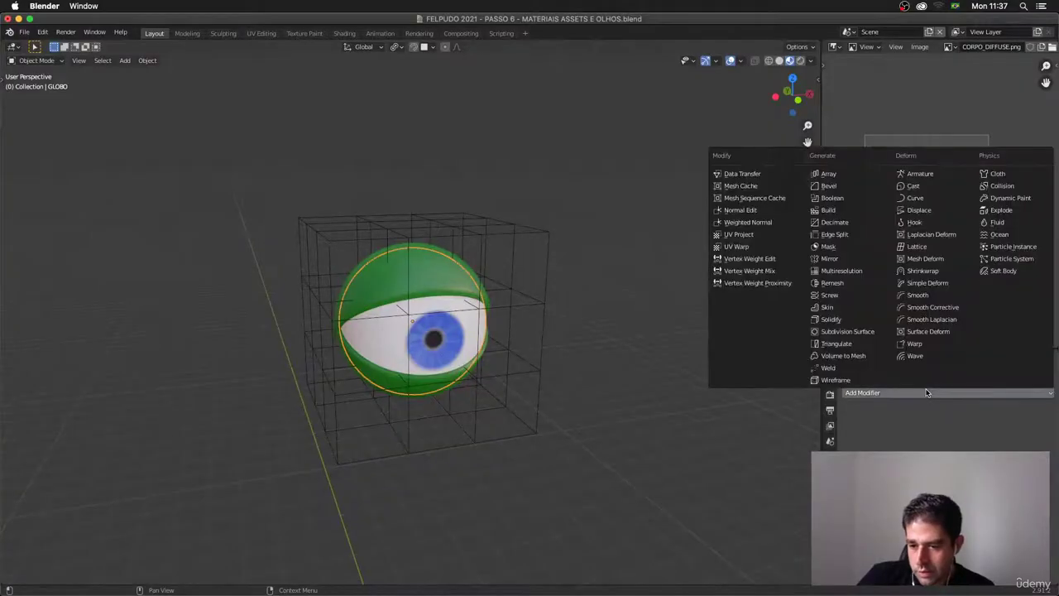
{"action": "left_click", "coordinate": [919, 246]}
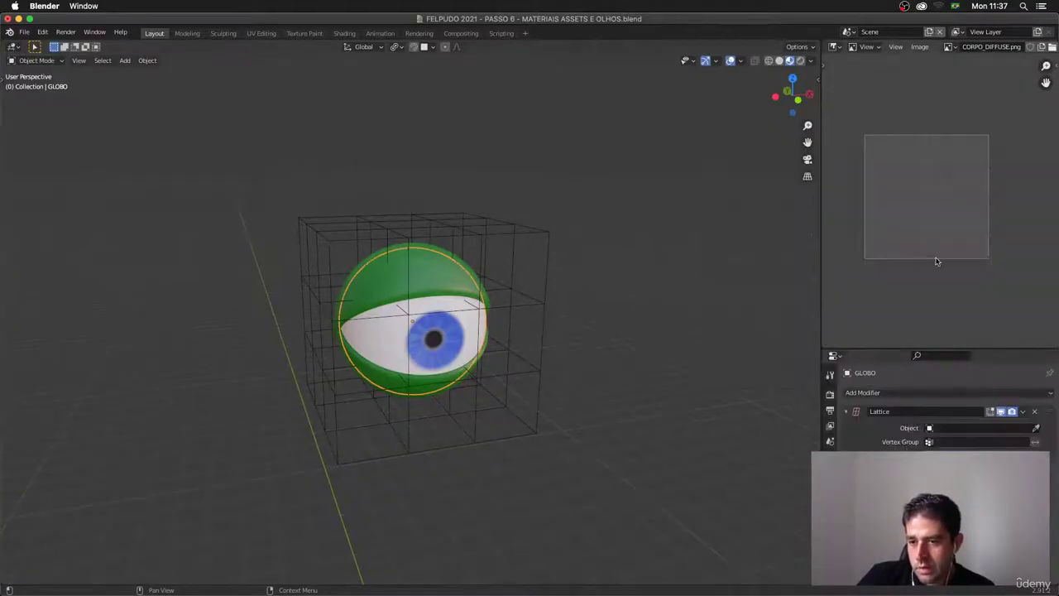
{"action": "left_click", "coordinate": [1036, 429]}
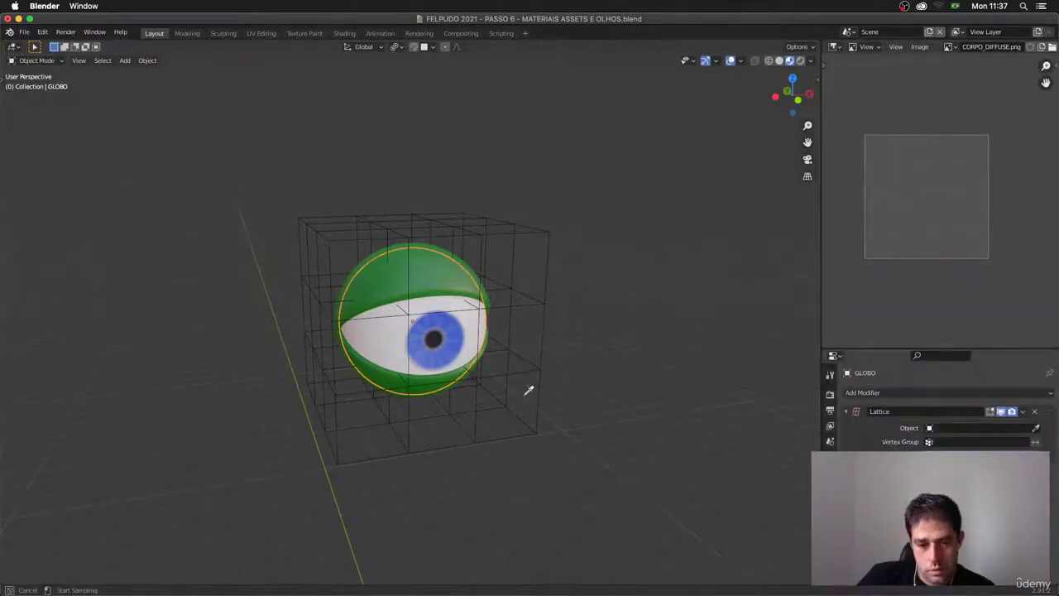
{"action": "left_click", "coordinate": [529, 364]}
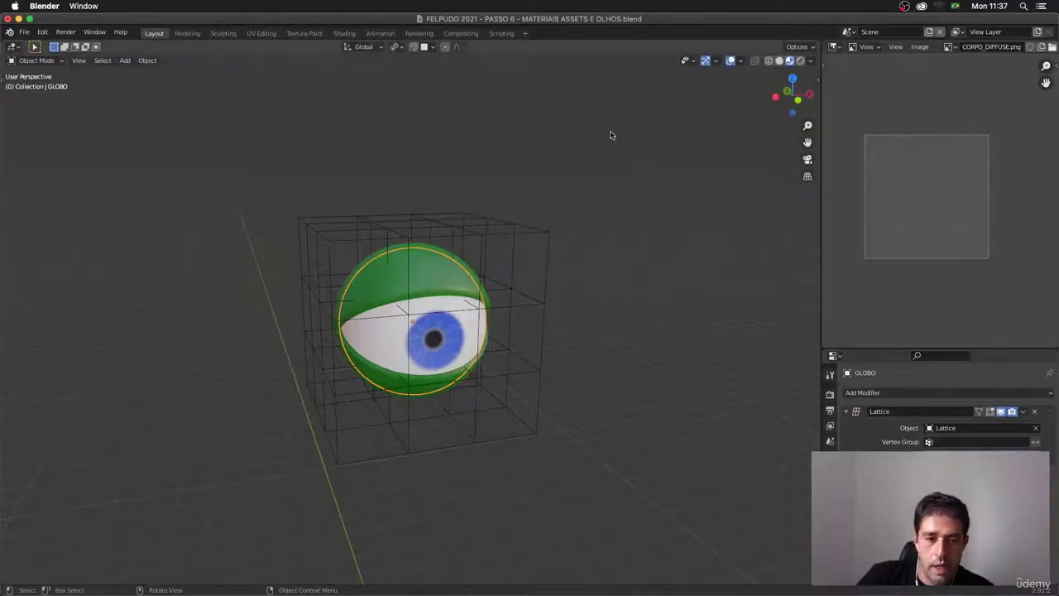
Step: Reveal all hidden objects and isolate the eye parts together with their lattice in local view
{"action": "left_click_drag", "start_coordinate": [605, 137], "coordinate": [361, 473]}
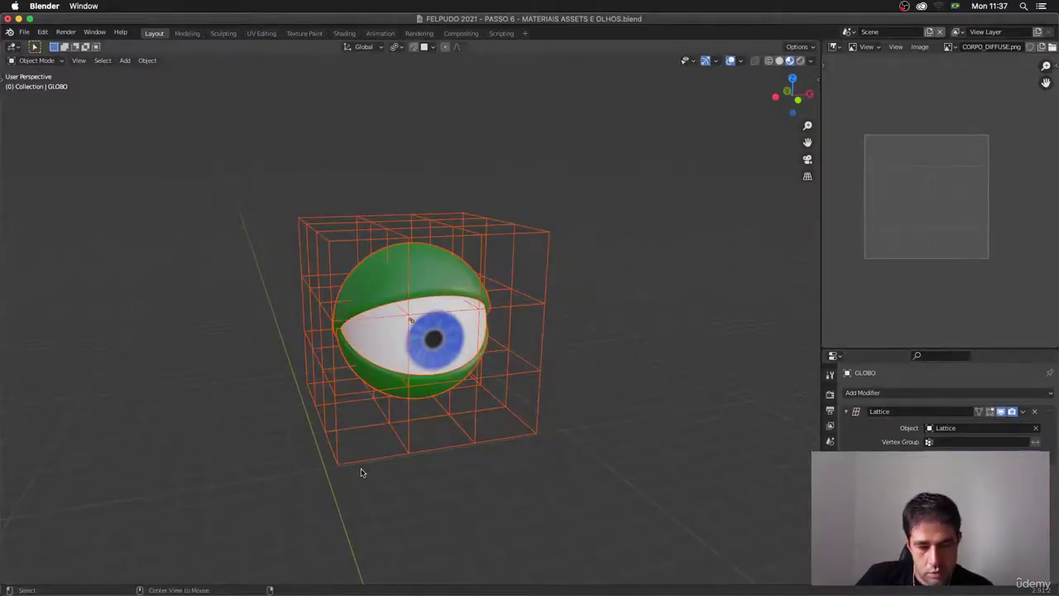
{"action": "key", "text": "alt+h"}
{"action": "middle_click_drag", "start_coordinate": [361, 473], "coordinate": [569, 352]}
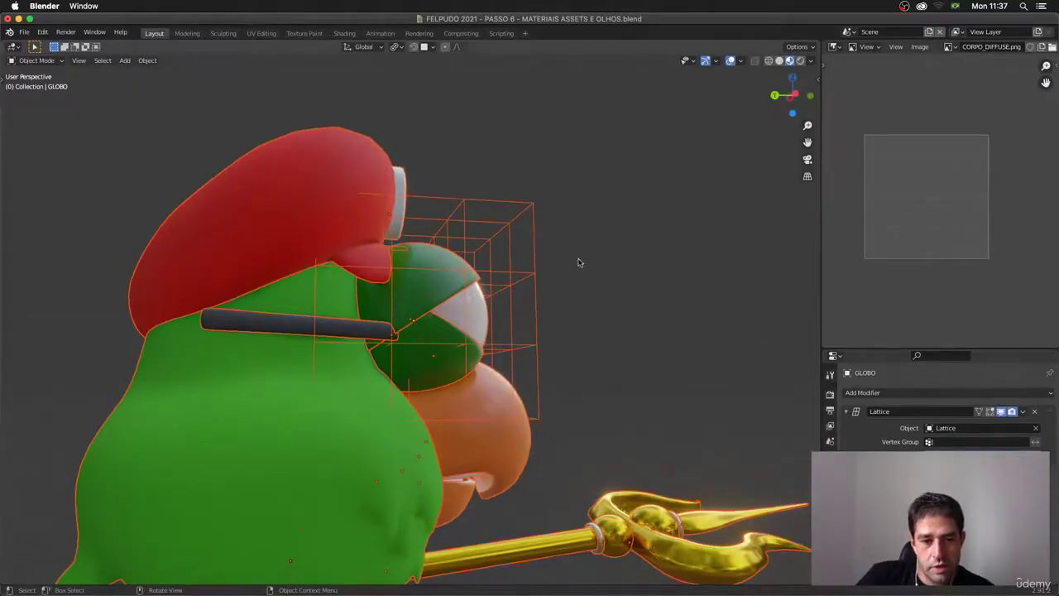
{"action": "left_click_drag", "start_coordinate": [573, 259], "coordinate": [450, 335]}
{"action": "key", "text": "KP_Divide"}
{"action": "middle_click_drag", "start_coordinate": [502, 331], "coordinate": [582, 344]}
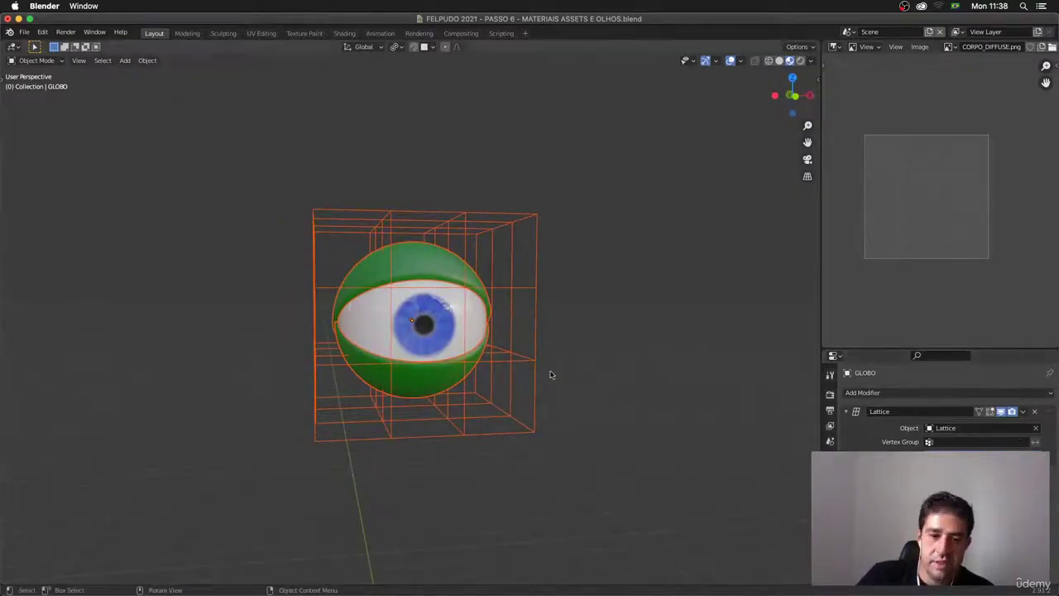
{"action": "left_click_drag", "start_coordinate": [548, 358], "coordinate": [534, 368]}
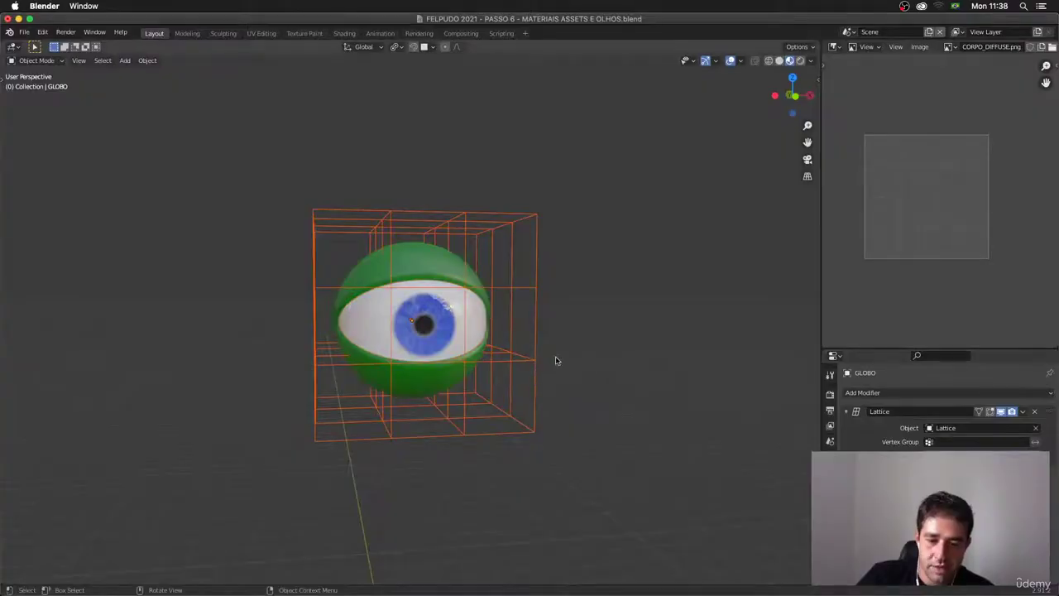
{"action": "middle_click_drag", "start_coordinate": [555, 360], "coordinate": [510, 323]}
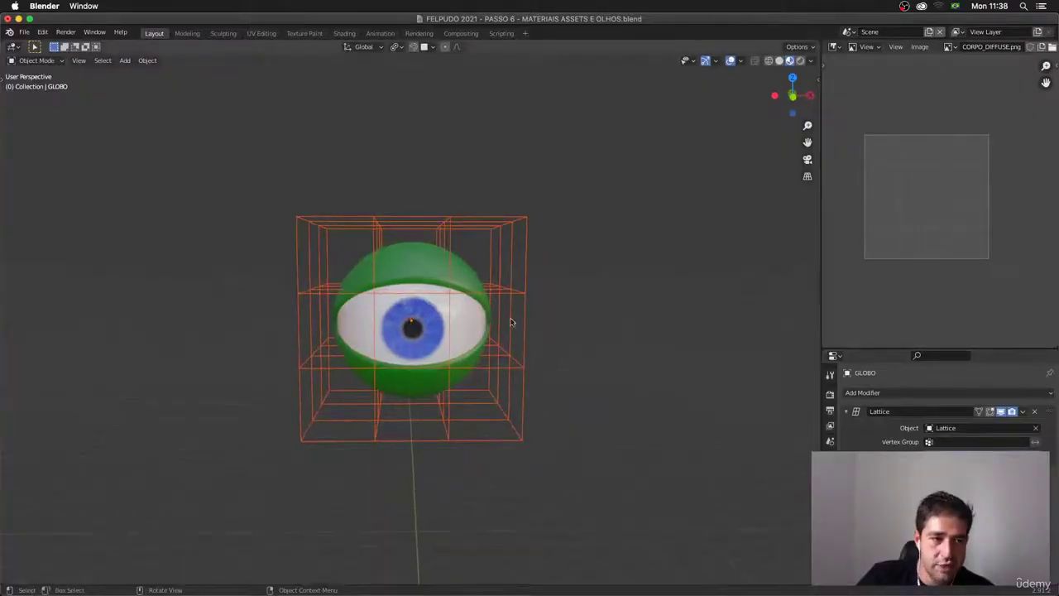
{"action": "left_click", "coordinate": [52, 60]}
{"action": "left_click", "coordinate": [48, 87]}
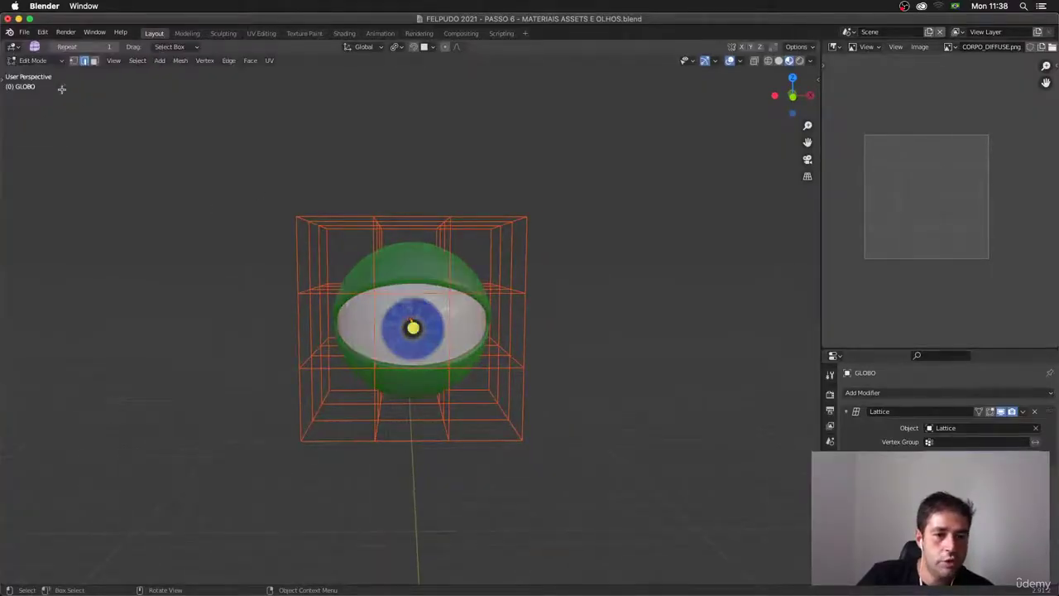
{"action": "left_click_drag", "start_coordinate": [562, 191], "coordinate": [194, 238]}
{"action": "middle_click_drag", "start_coordinate": [489, 260], "coordinate": [476, 263]}
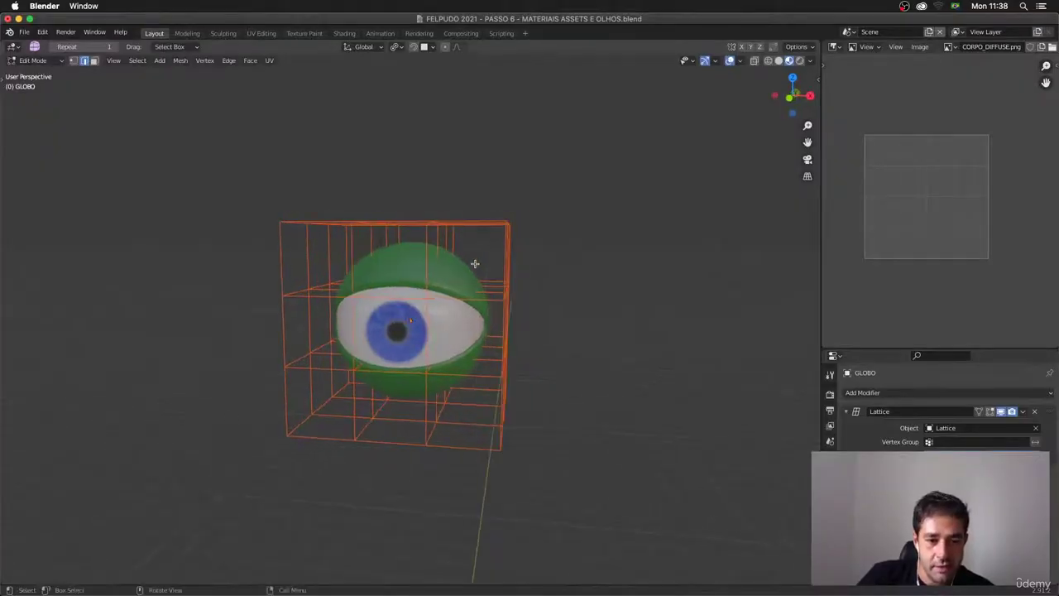
{"action": "key", "text": "Tab"}
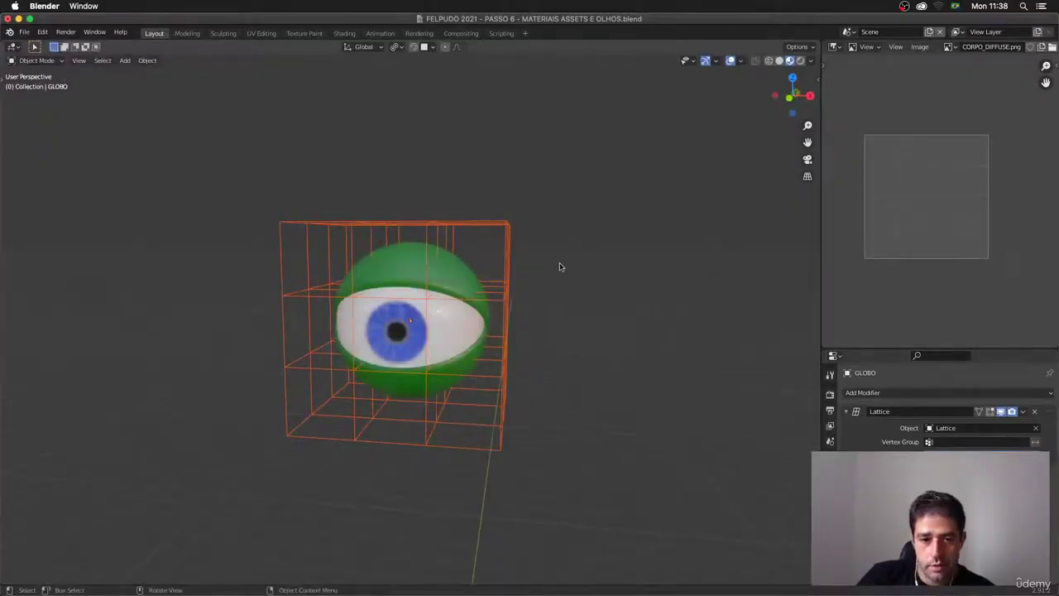
Step: Edit the lattice around the eye and raise its top layer of points about 0.77 m along Z
{"action": "left_click", "coordinate": [536, 270]}
{"action": "left_click", "coordinate": [508, 289]}
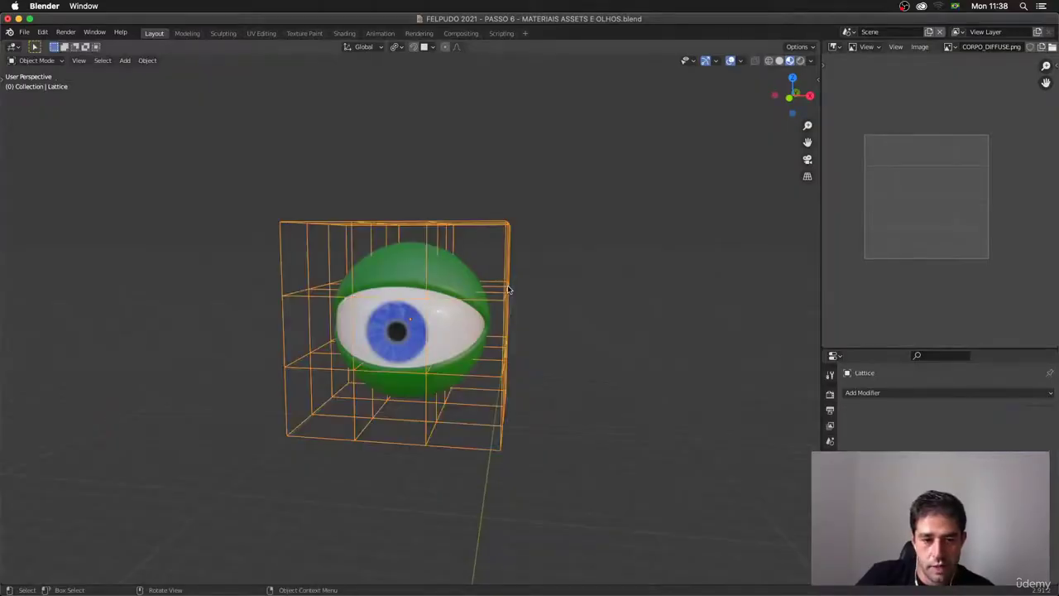
{"action": "key", "text": "Tab"}
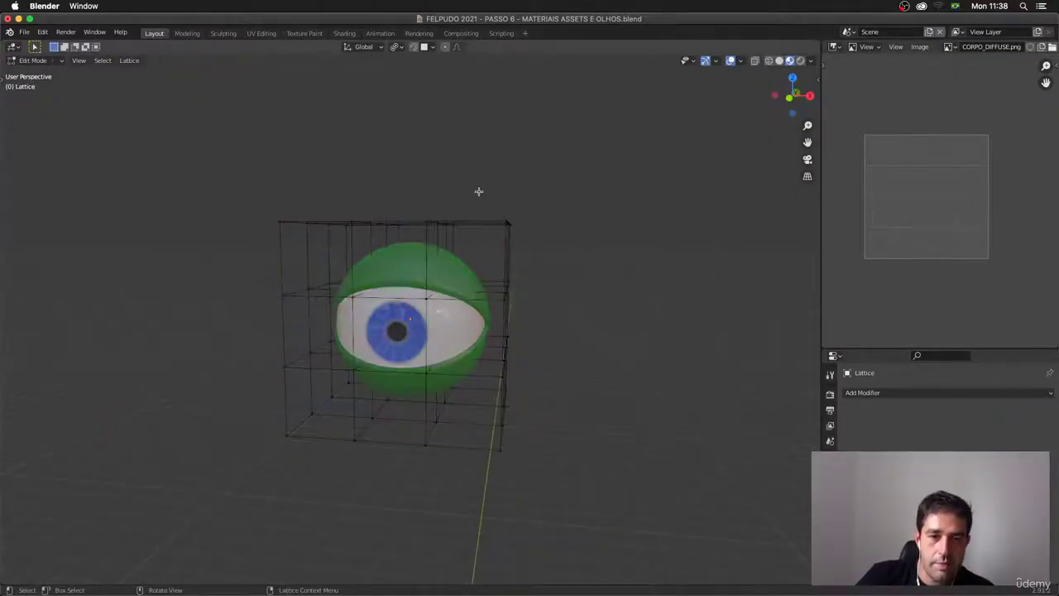
{"action": "left_click_drag", "start_coordinate": [551, 160], "coordinate": [137, 239]}
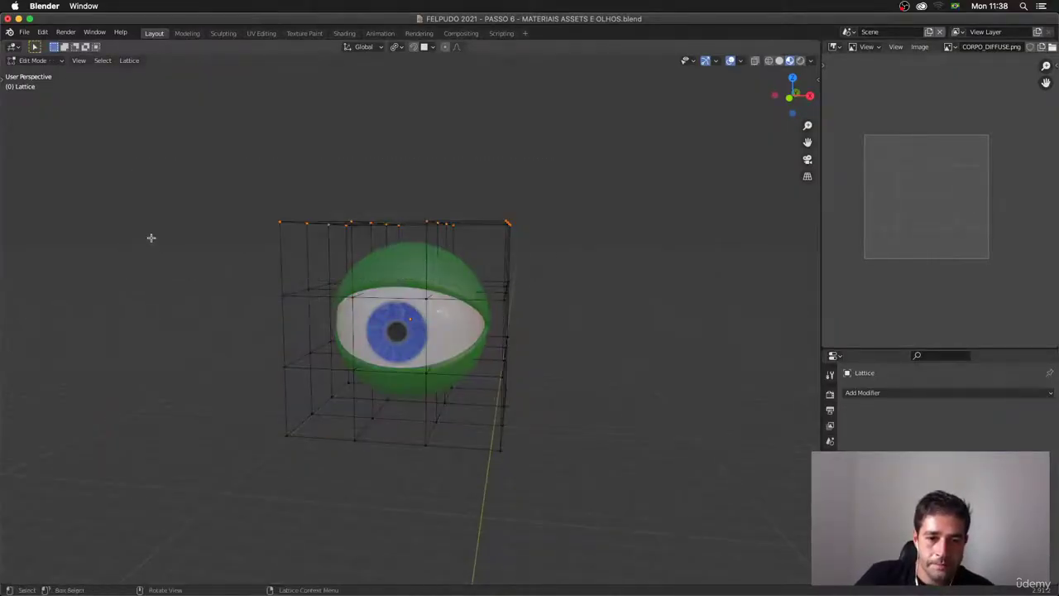
{"action": "key", "text": "g"}
{"action": "key", "text": "z"}
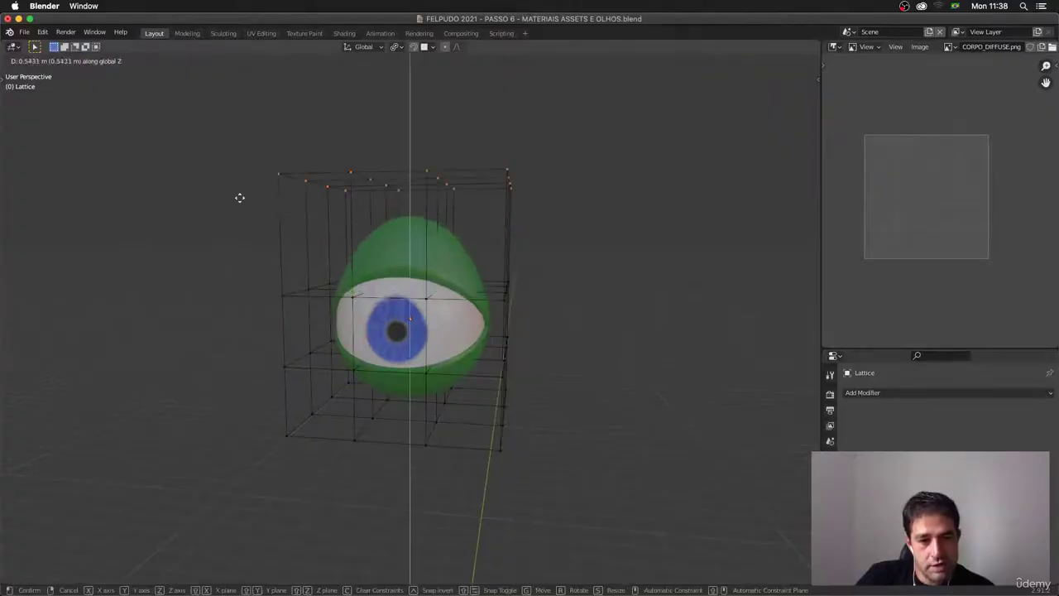
{"action": "left_click", "coordinate": [256, 184]}
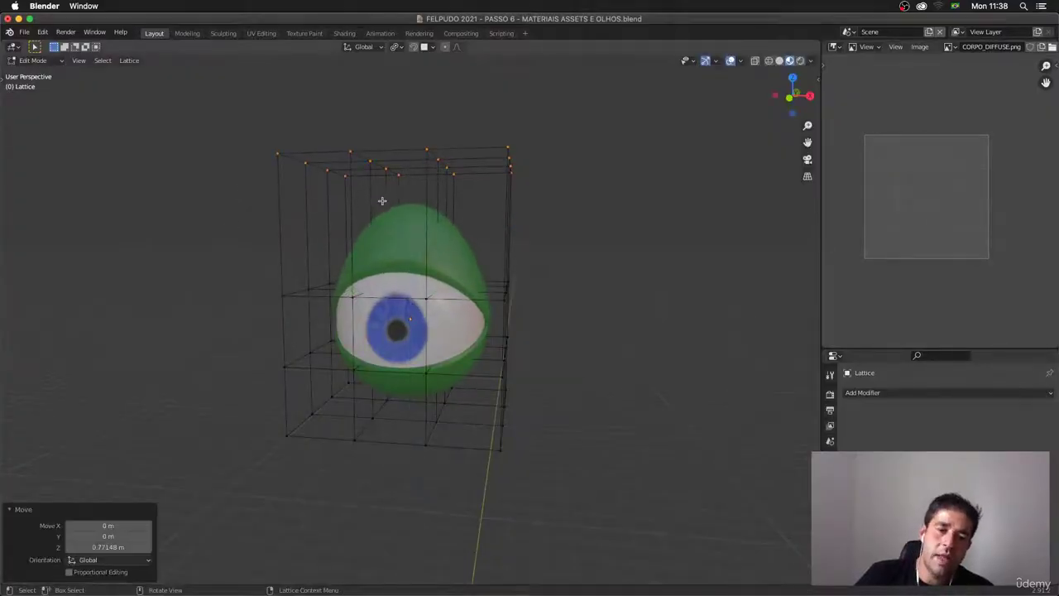
Step: Raise the second layer of lattice points from the top along Z to stretch the eye upward
{"action": "middle_click_drag", "start_coordinate": [419, 234], "coordinate": [455, 269]}
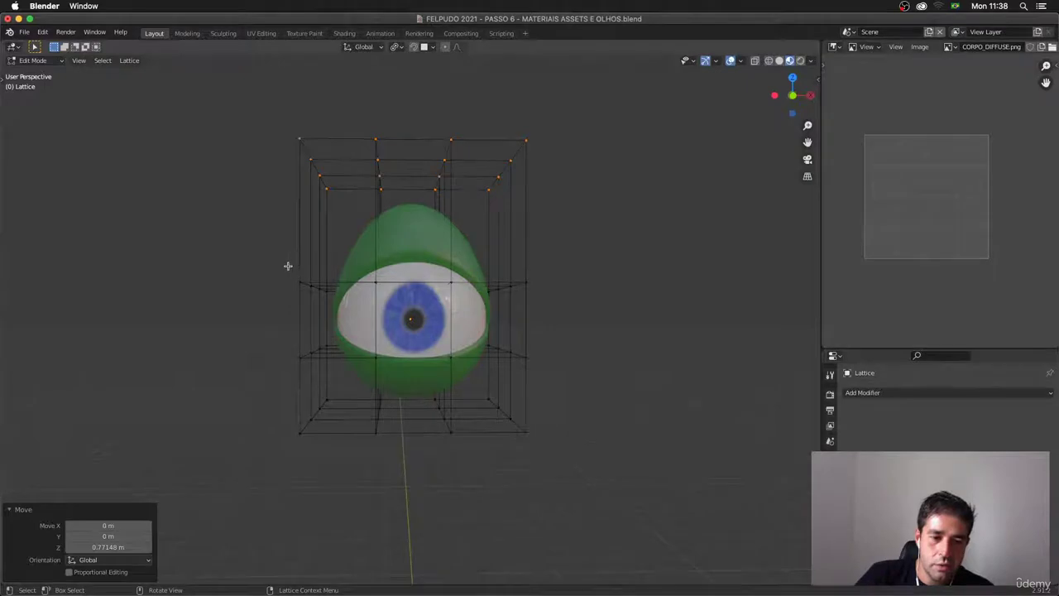
{"action": "left_click_drag", "start_coordinate": [281, 265], "coordinate": [580, 302]}
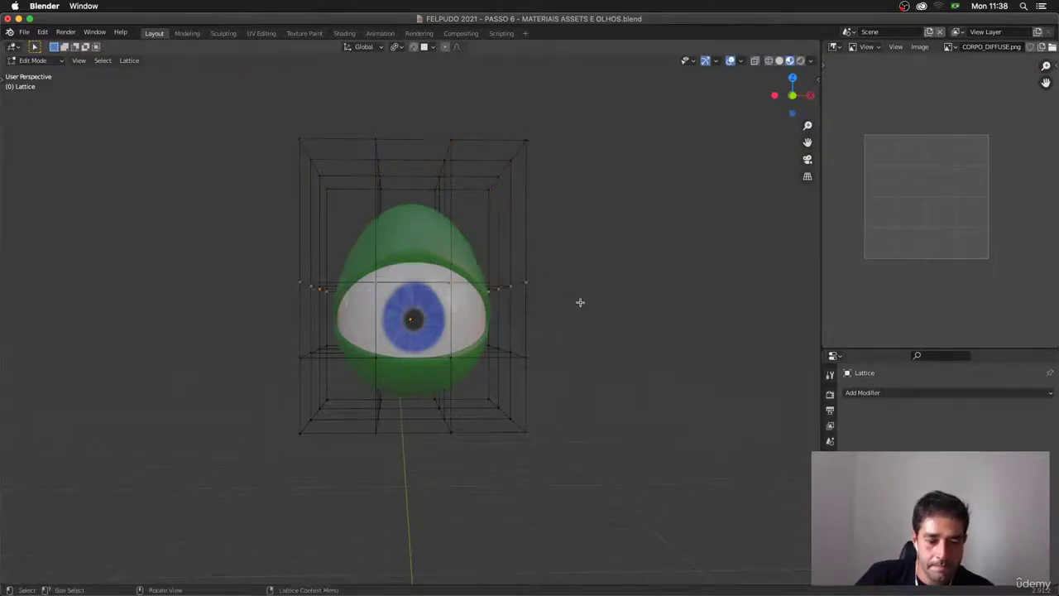
{"action": "key", "text": "g"}
{"action": "key", "text": "z"}
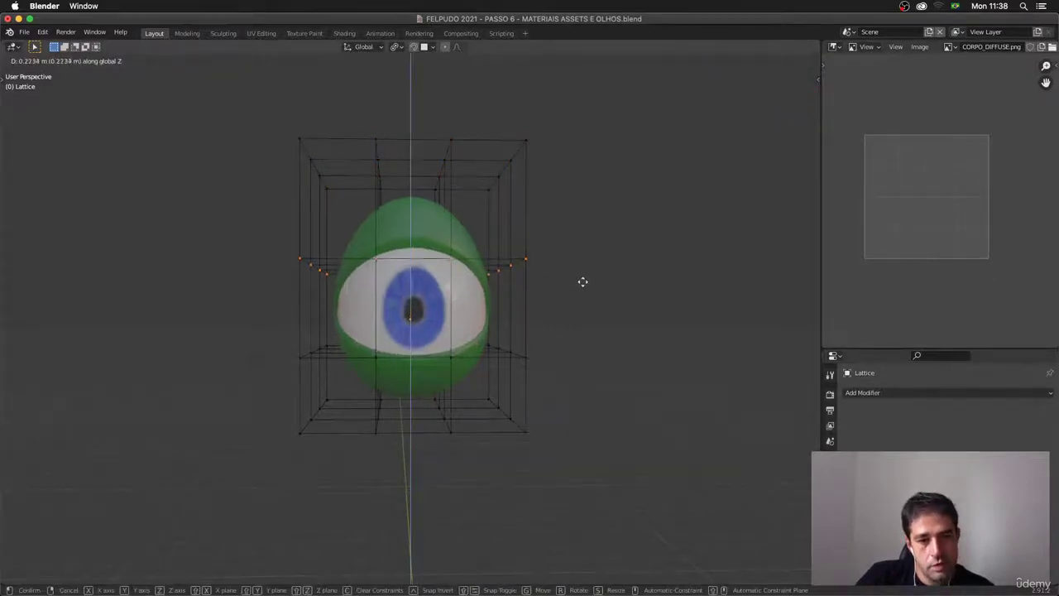
{"action": "left_click", "coordinate": [595, 281]}
Step: Lower the bottom layer of lattice points about 0.38 m along Z
{"action": "middle_click_drag", "start_coordinate": [595, 280], "coordinate": [601, 393]}
{"action": "left_click_drag", "start_coordinate": [601, 393], "coordinate": [292, 502]}
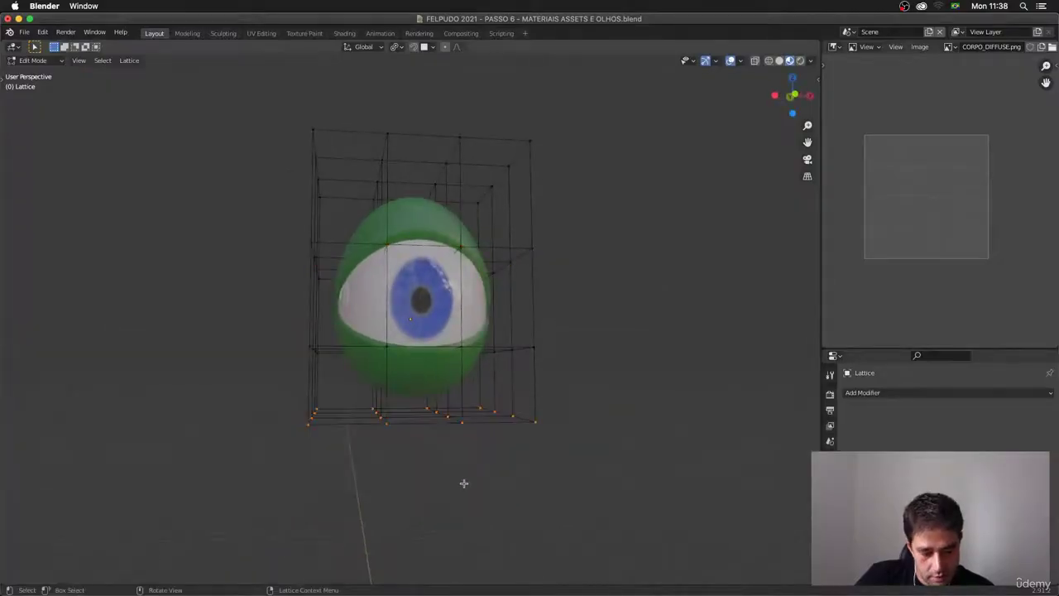
{"action": "key", "text": "g"}
{"action": "key", "text": "z"}
{"action": "left_click", "coordinate": [463, 512]}
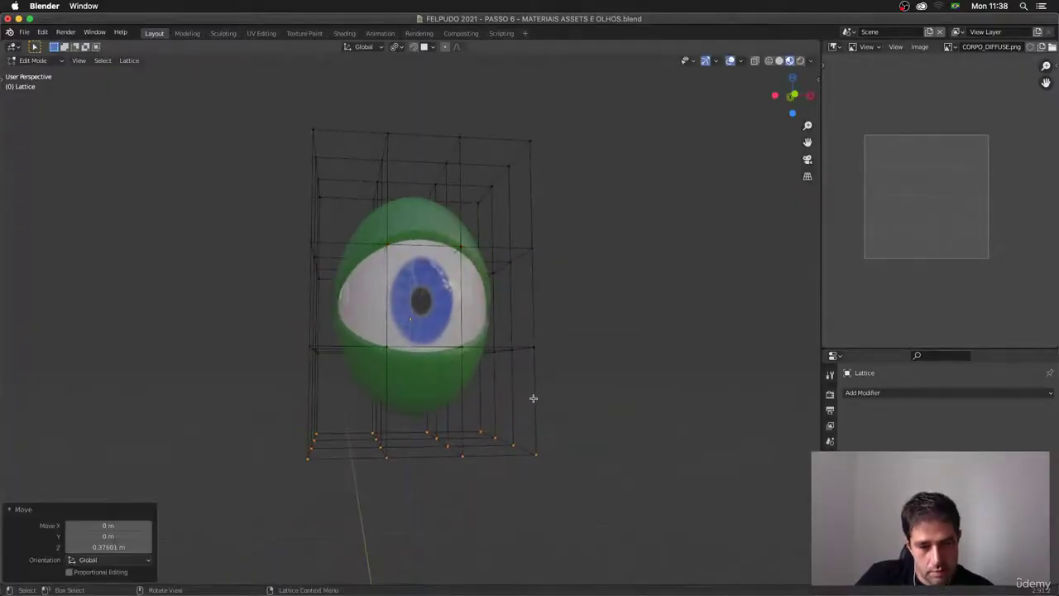
Step: Lower the second layer of lattice points from the bottom about 0.28 m along Z and finish editing the lattice
{"action": "left_click_drag", "start_coordinate": [551, 399], "coordinate": [227, 333]}
{"action": "key", "text": "g"}
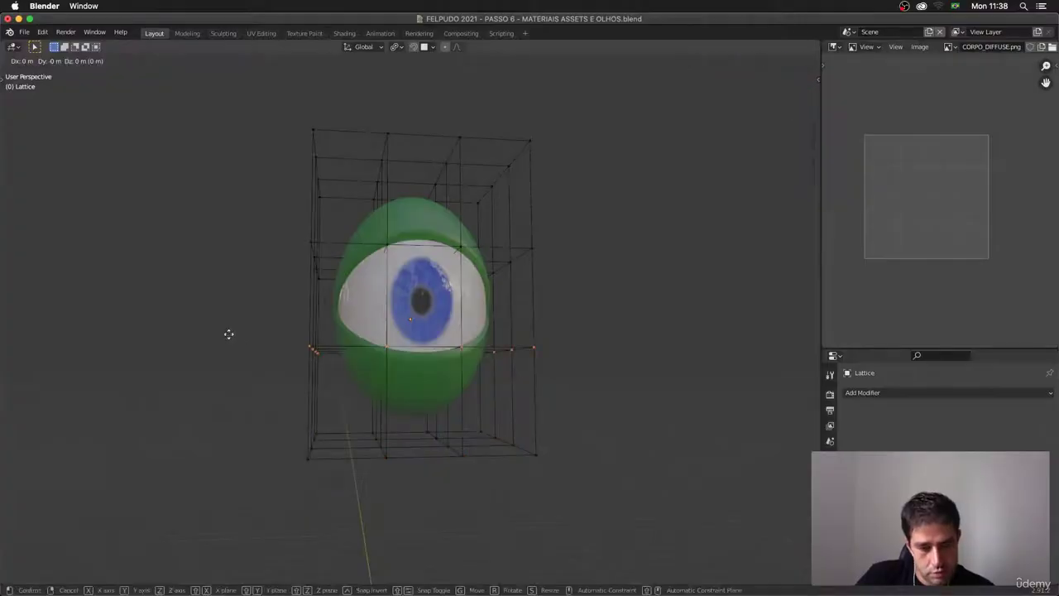
{"action": "key", "text": "z"}
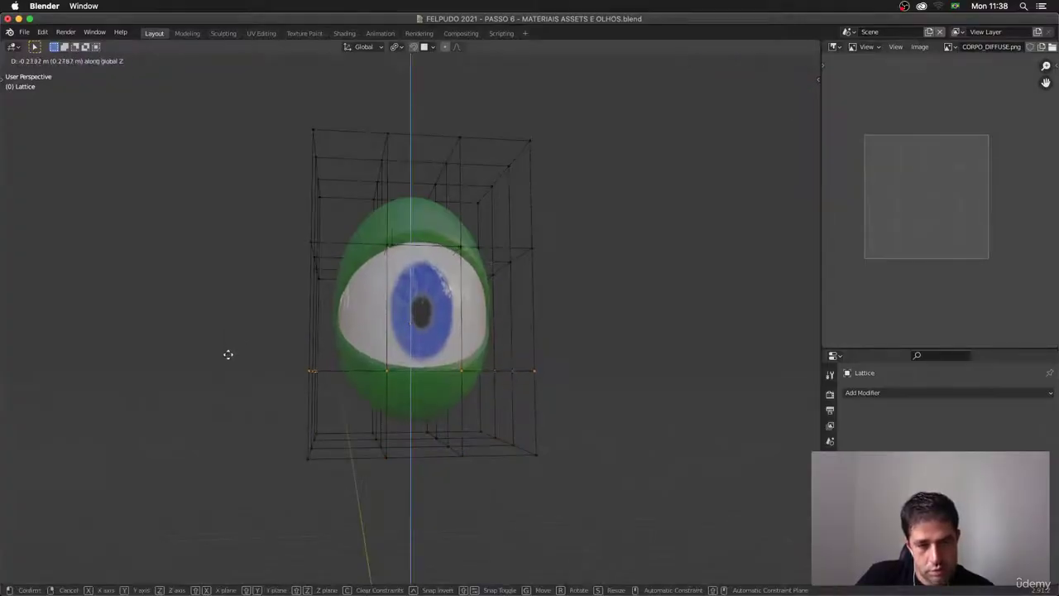
{"action": "left_click", "coordinate": [228, 354]}
{"action": "middle_click_drag", "start_coordinate": [228, 354], "coordinate": [383, 292]}
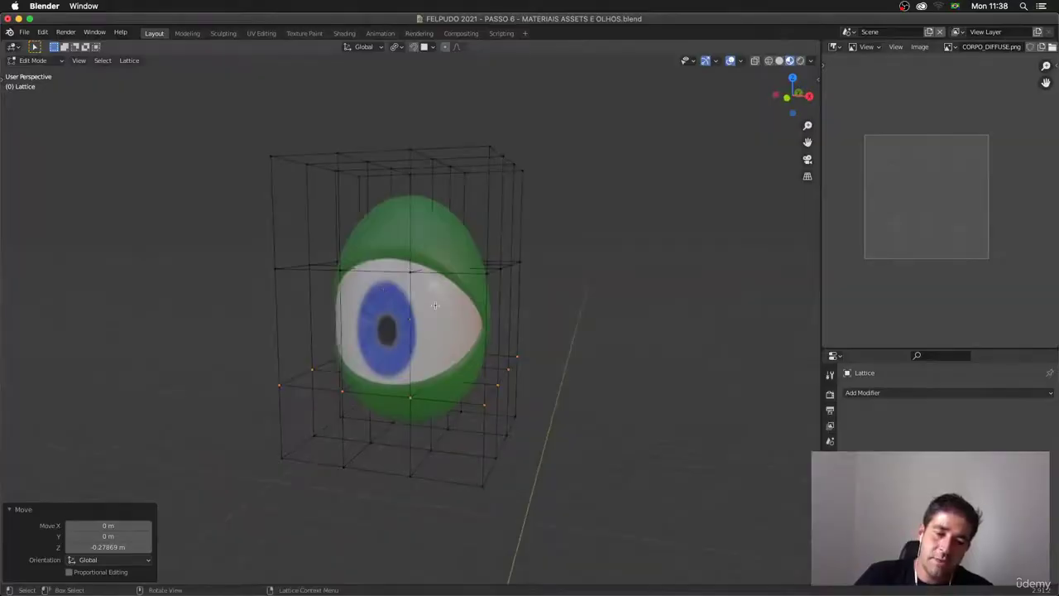
{"action": "key", "text": "Tab"}
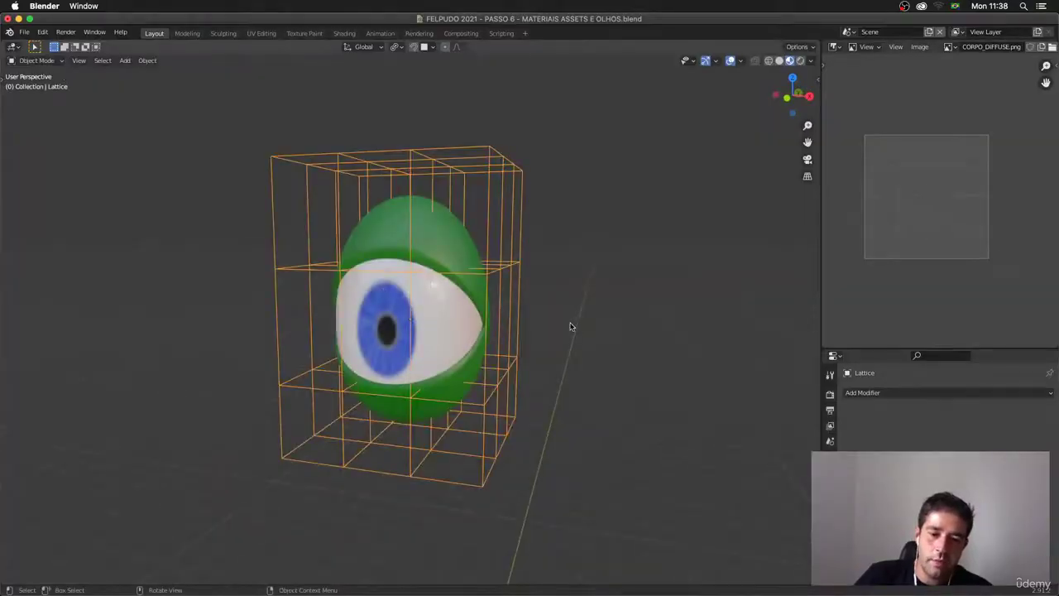
Step: Try rotating the upper eyelid freely and around the global X axis within the deformed lattice
{"action": "key", "text": "alt+a"}
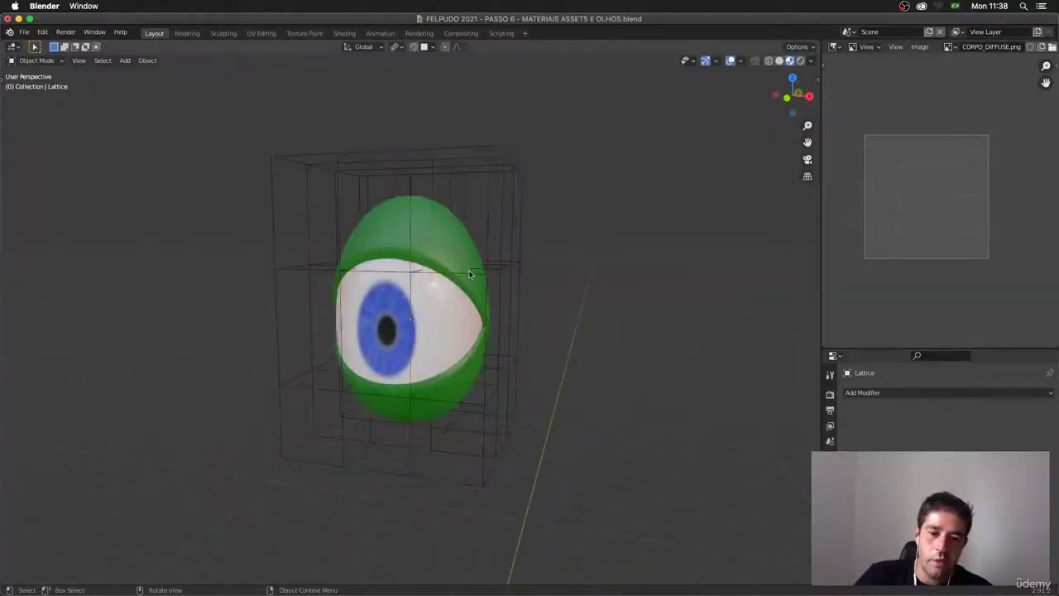
{"action": "left_click", "coordinate": [425, 245]}
{"action": "middle_click_drag", "start_coordinate": [430, 242], "coordinate": [513, 247]}
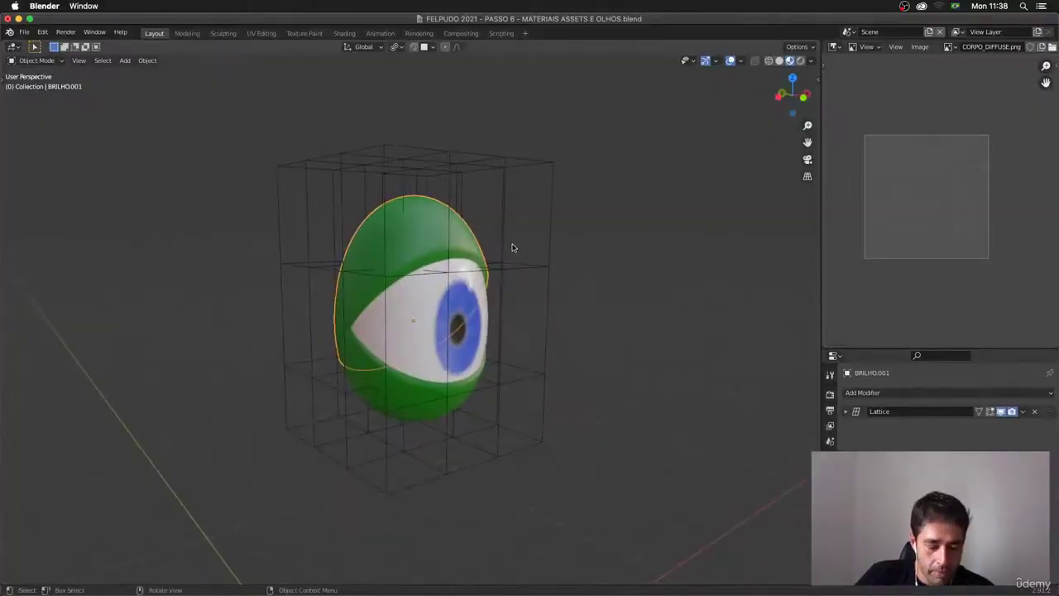
{"action": "key", "text": "r"}
{"action": "key", "text": "r"}
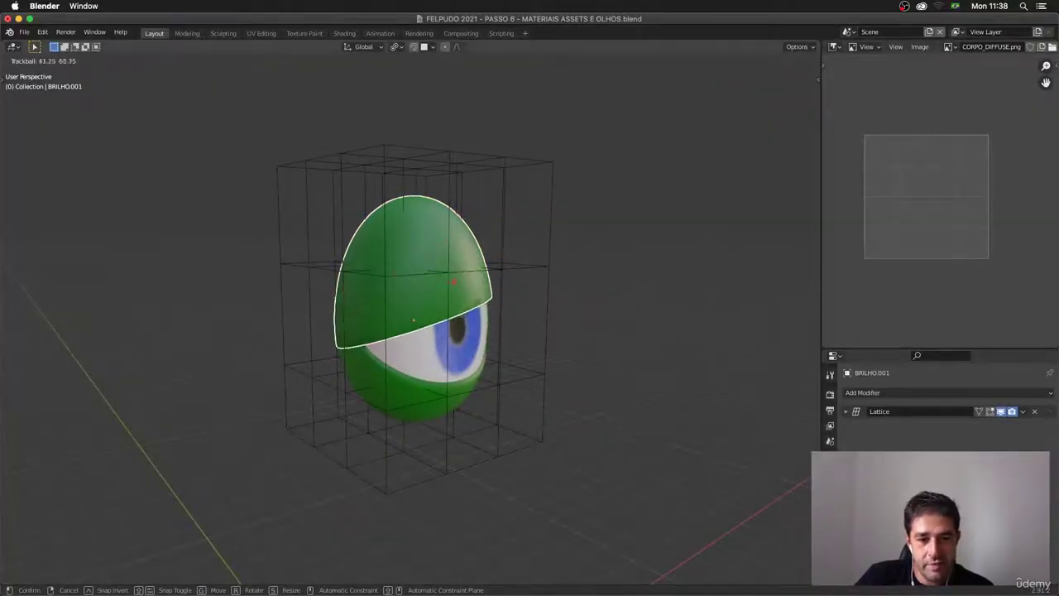
{"action": "right_click", "coordinate": [428, 235]}
{"action": "middle_click_drag", "start_coordinate": [428, 235], "coordinate": [434, 235]}
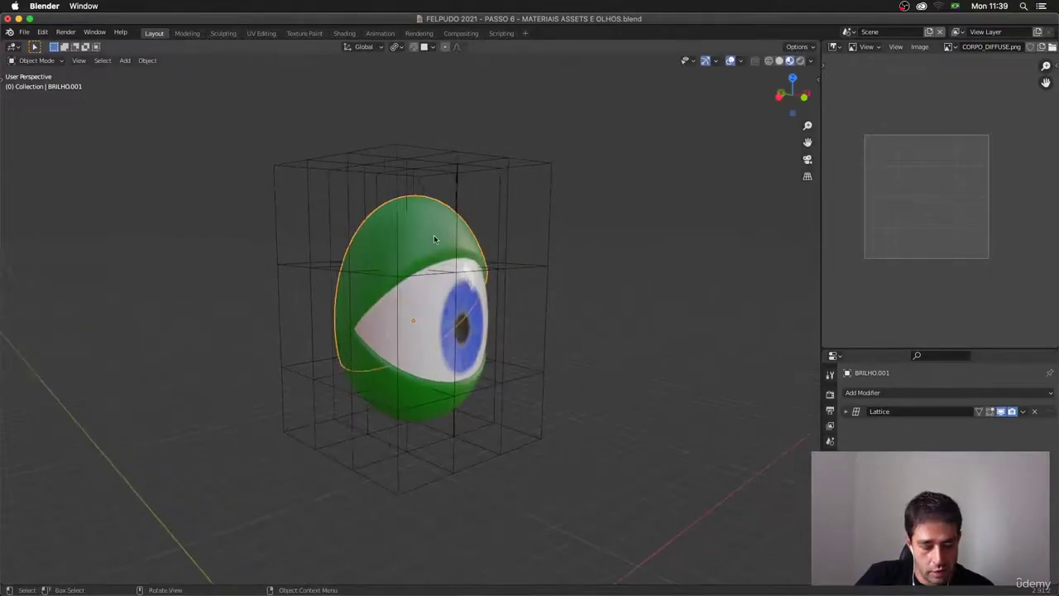
{"action": "key", "text": "r"}
{"action": "key", "text": "x"}
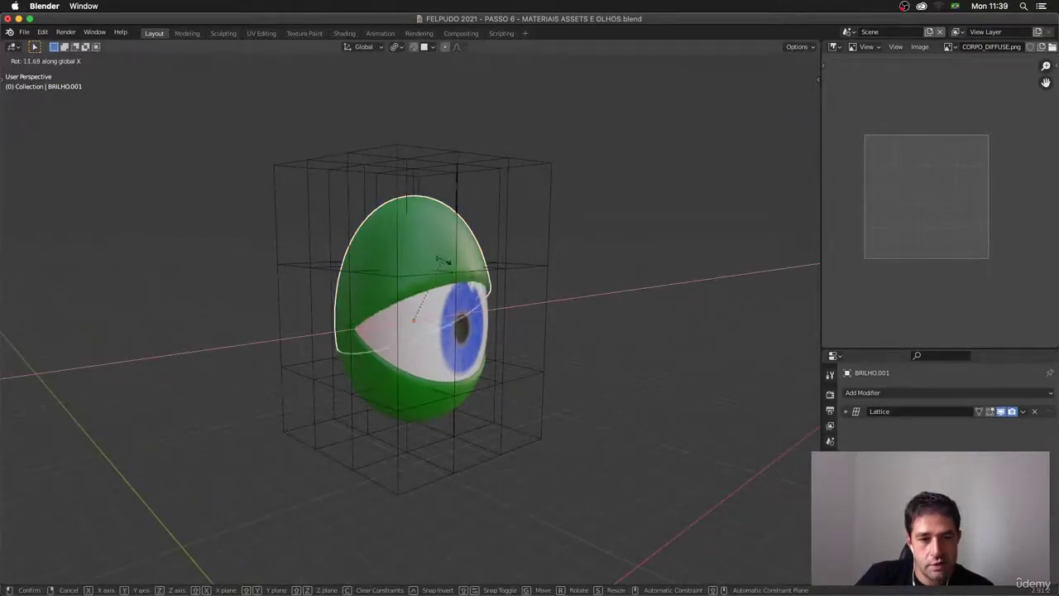
{"action": "right_click", "coordinate": [446, 274]}
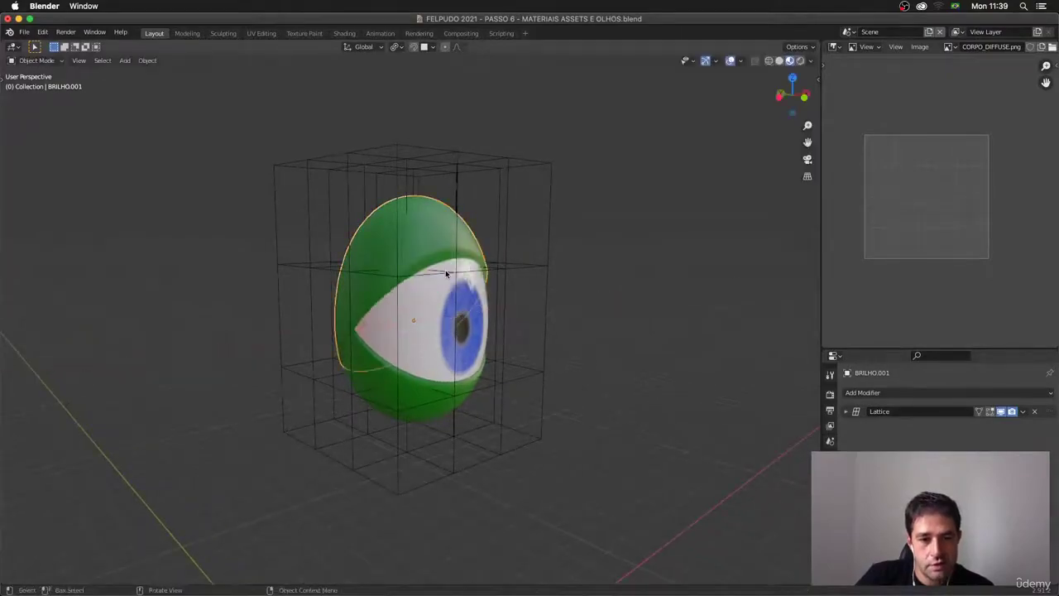
Step: Try rotating the inner eyeball freely within the deformed lattice
{"action": "left_click", "coordinate": [481, 323]}
{"action": "left_click", "coordinate": [481, 322]}
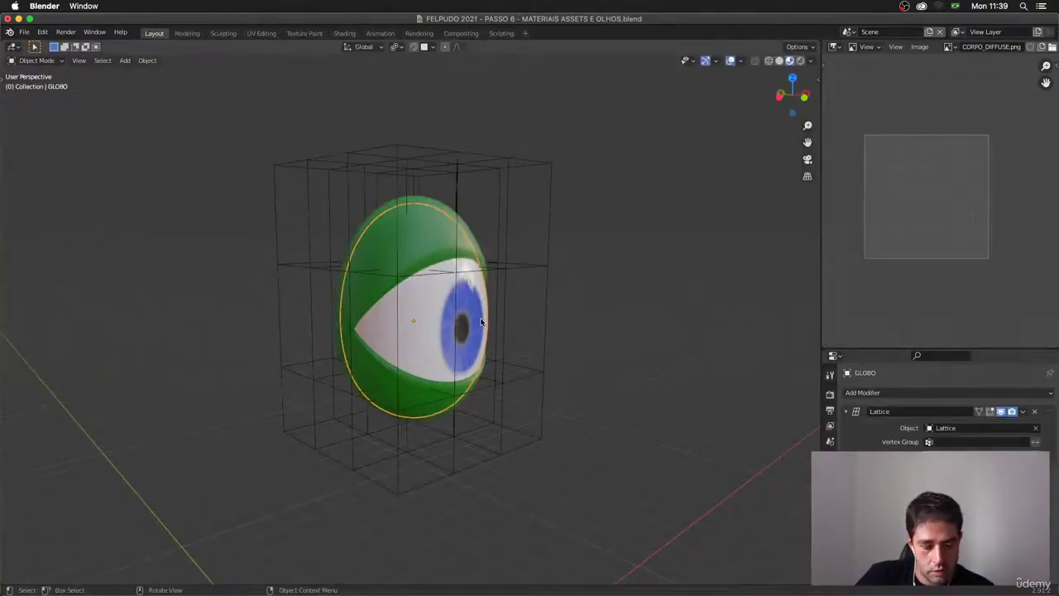
{"action": "key", "text": "r"}
{"action": "key", "text": "r"}
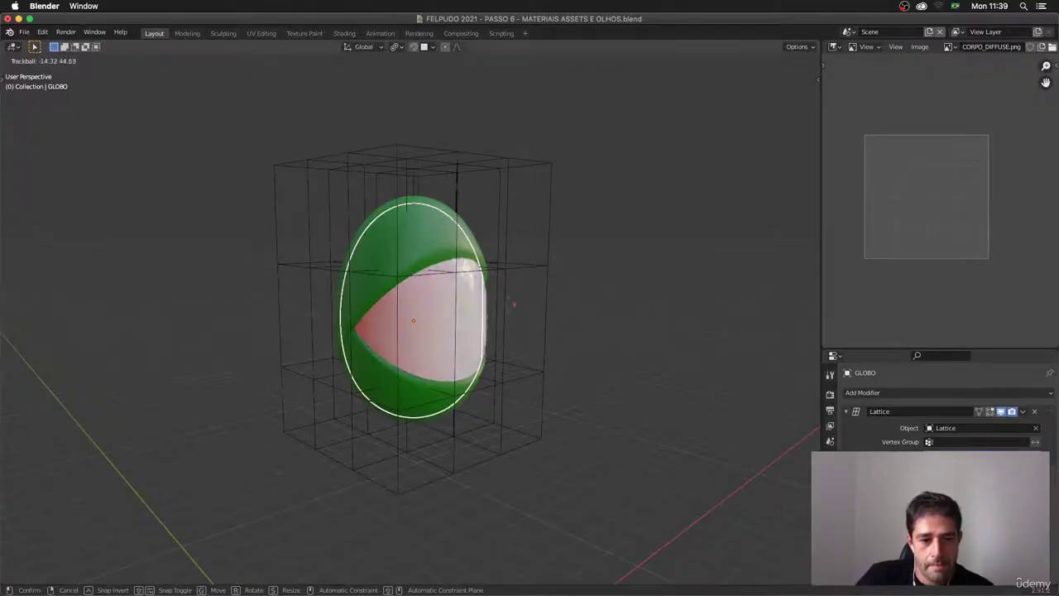
{"action": "left_click", "coordinate": [485, 301]}
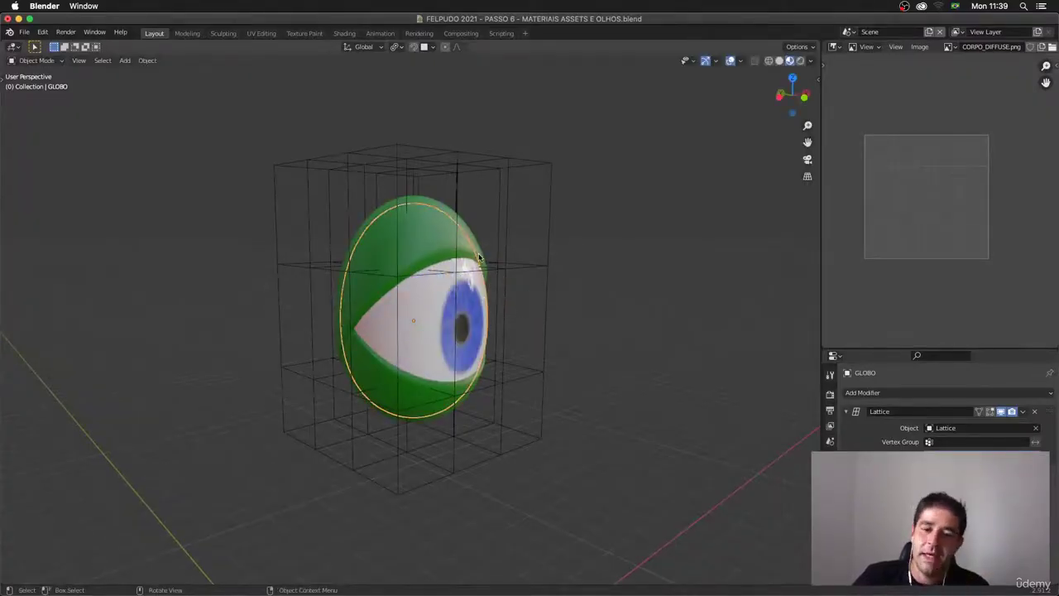
Step: Clear the eyeball selection and add a cube-shaped empty to the scene
{"action": "middle_click_drag", "start_coordinate": [583, 323], "coordinate": [577, 330]}
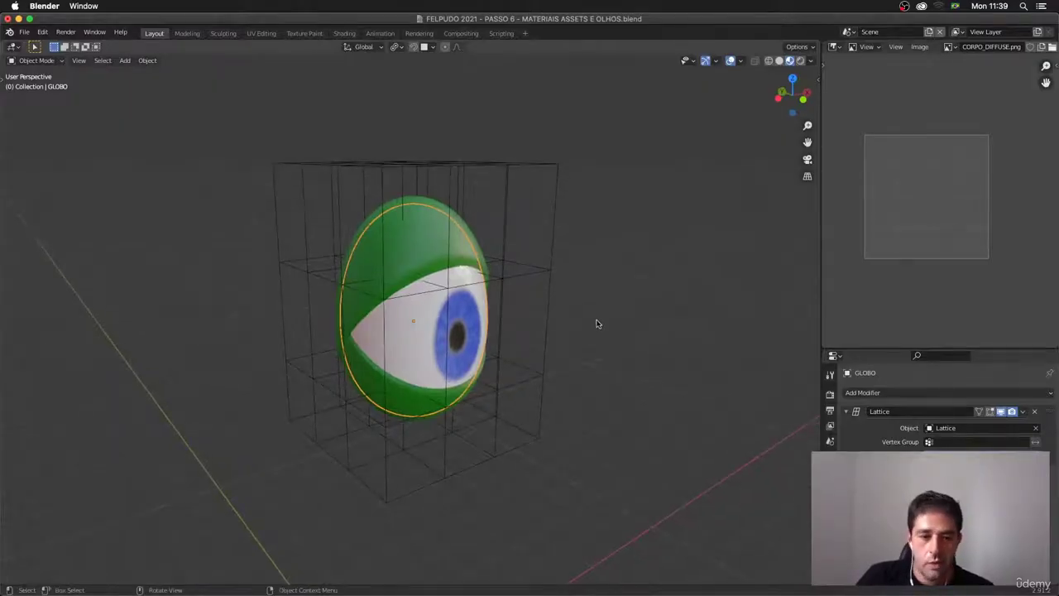
{"action": "left_click", "coordinate": [543, 326]}
{"action": "key", "text": "shift"}
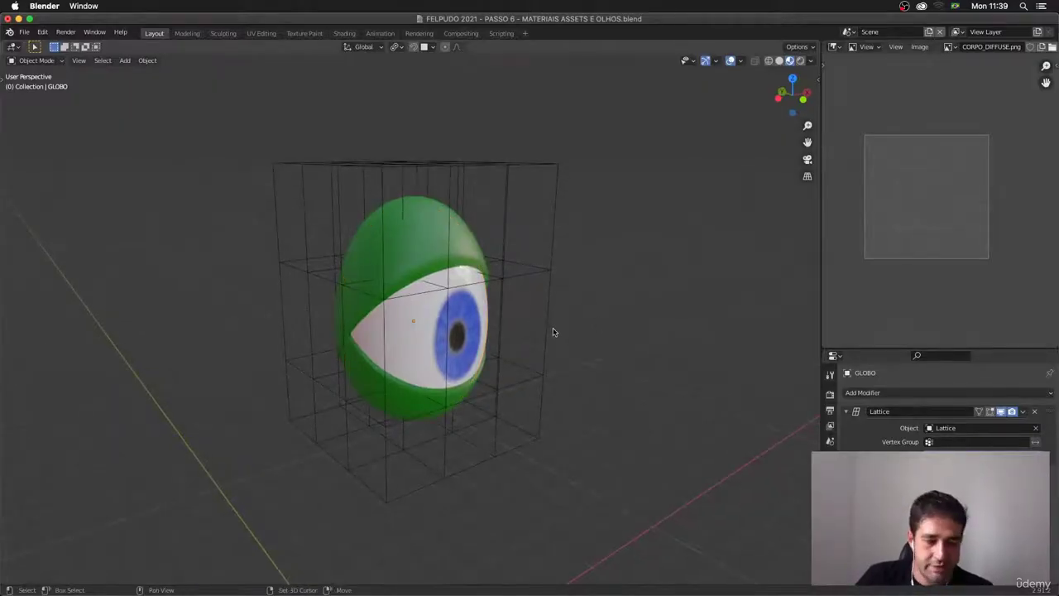
{"action": "key", "text": "shift+a"}
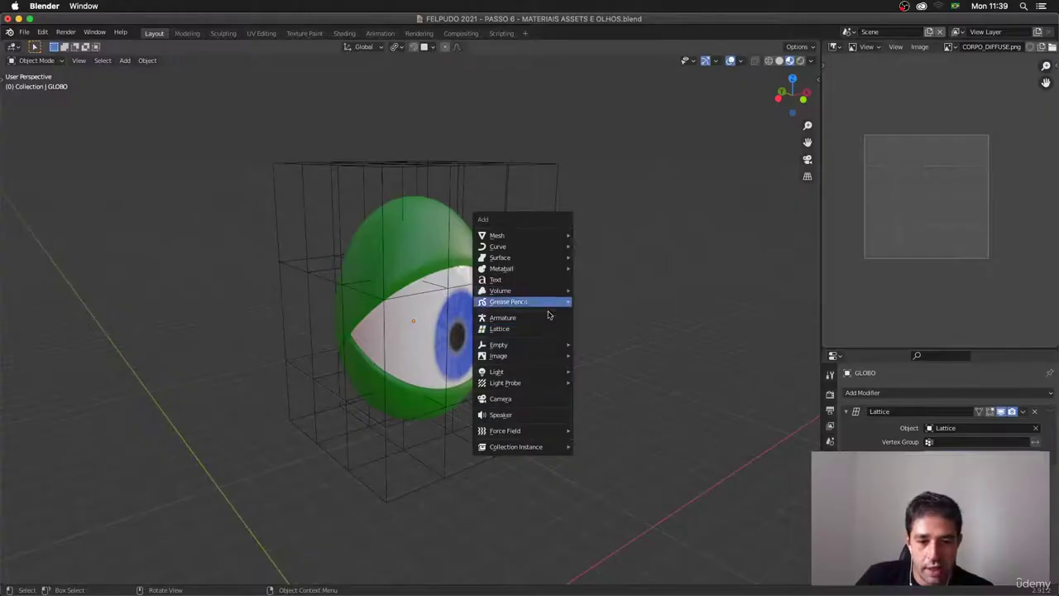
{"action": "mouse_move", "coordinate": [544, 346]}
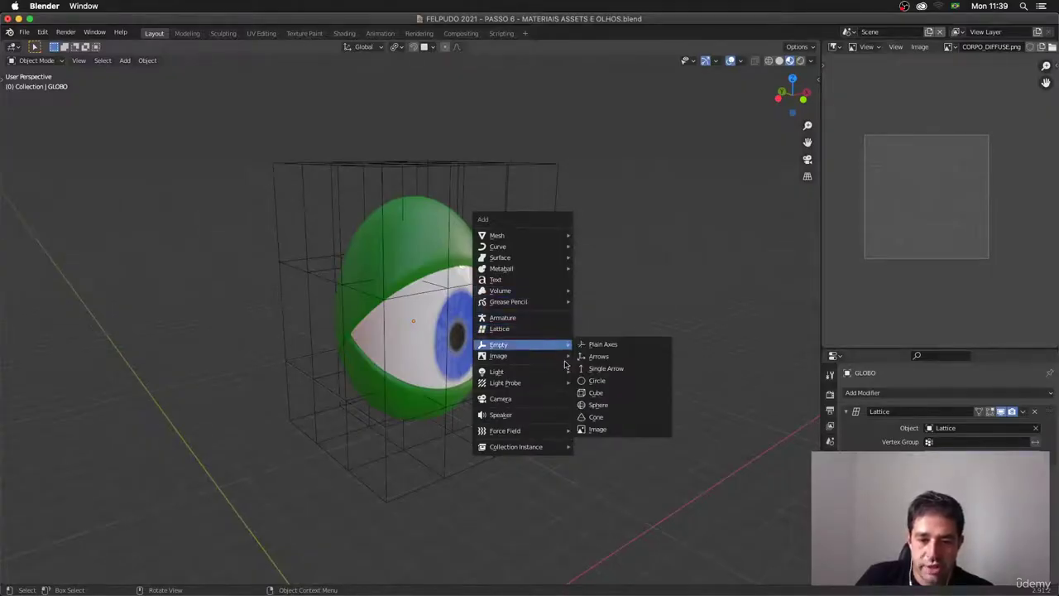
{"action": "left_click", "coordinate": [595, 394]}
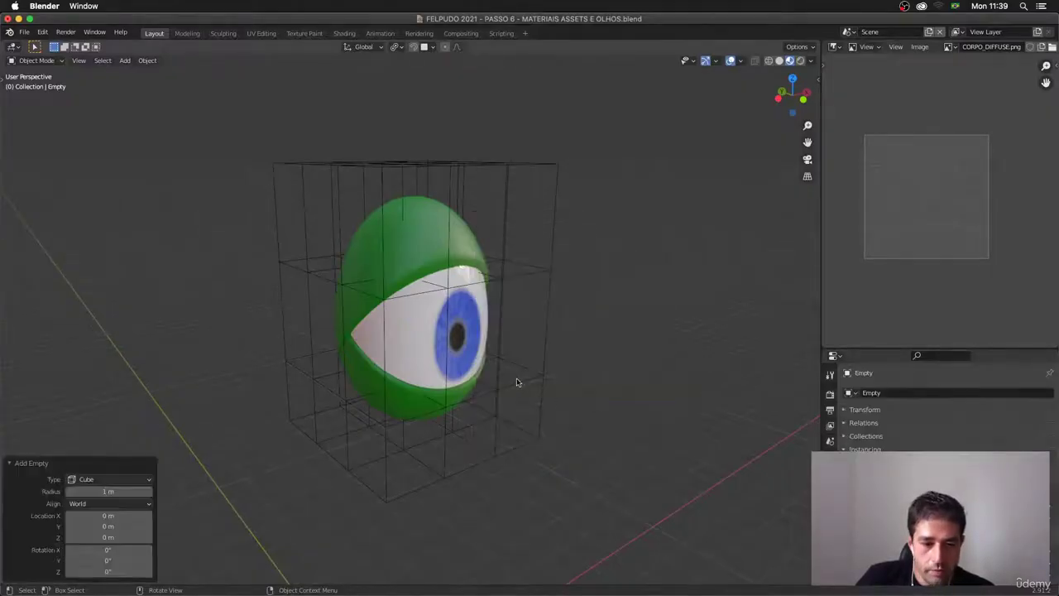
Step: Move the cube empty in the XZ plane, about 1.56 m along X and 7.94 m up along Z
{"action": "scroll", "coordinate": [525, 466], "scroll_direction": "down", "scroll_amount": 5}
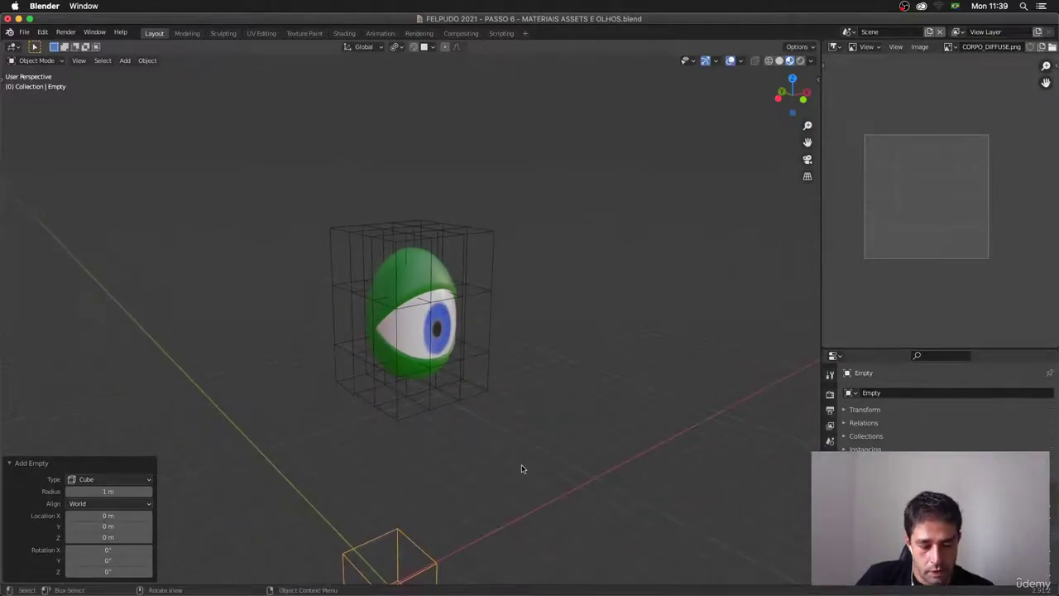
{"action": "key", "text": "g"}
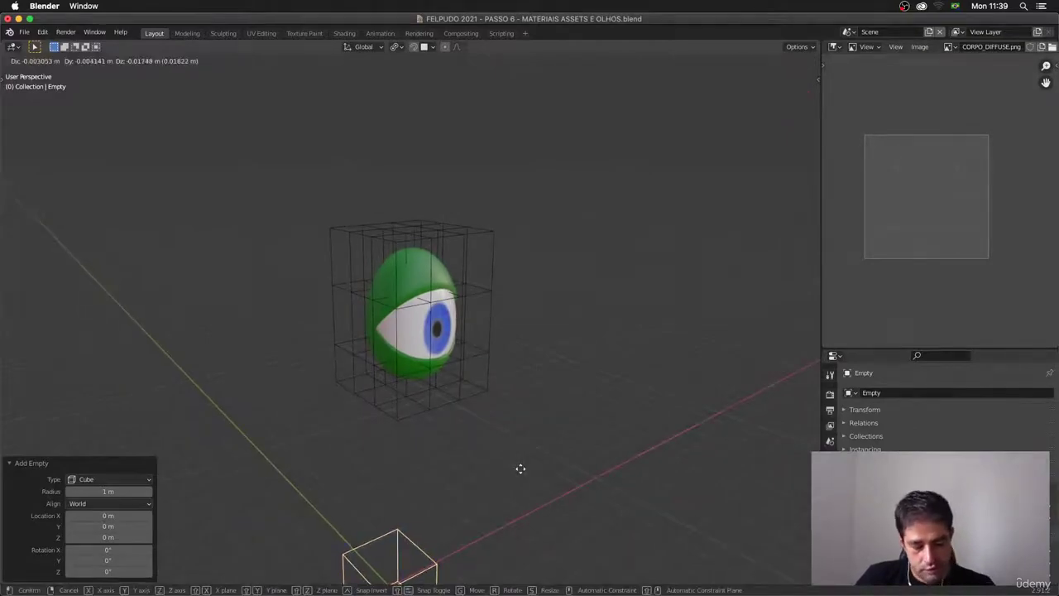
{"action": "key", "text": "y"}
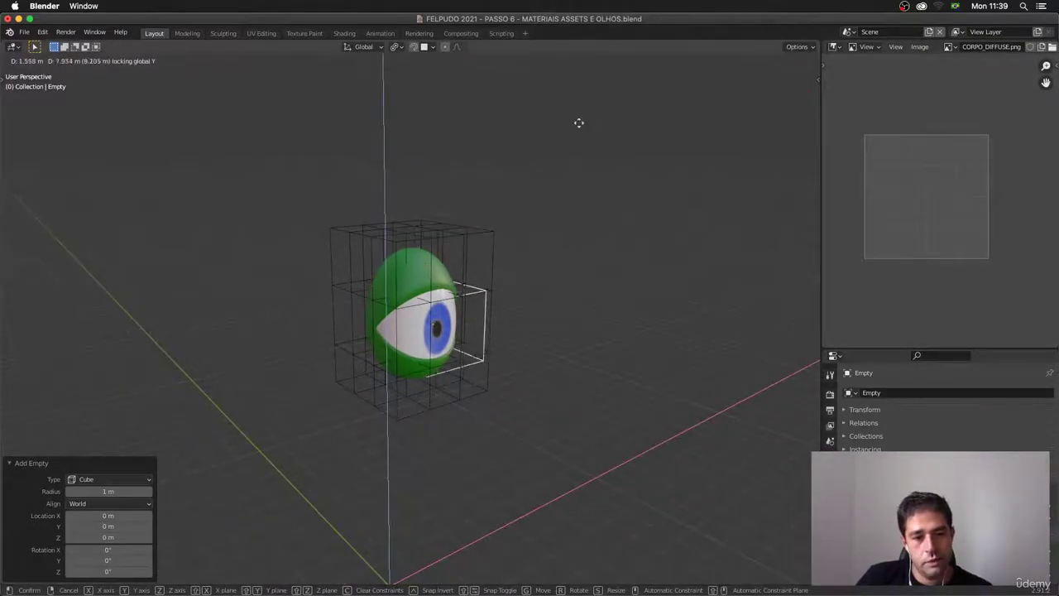
{"action": "left_click", "coordinate": [579, 121]}
{"action": "middle_click_drag", "start_coordinate": [582, 154], "coordinate": [702, 213]}
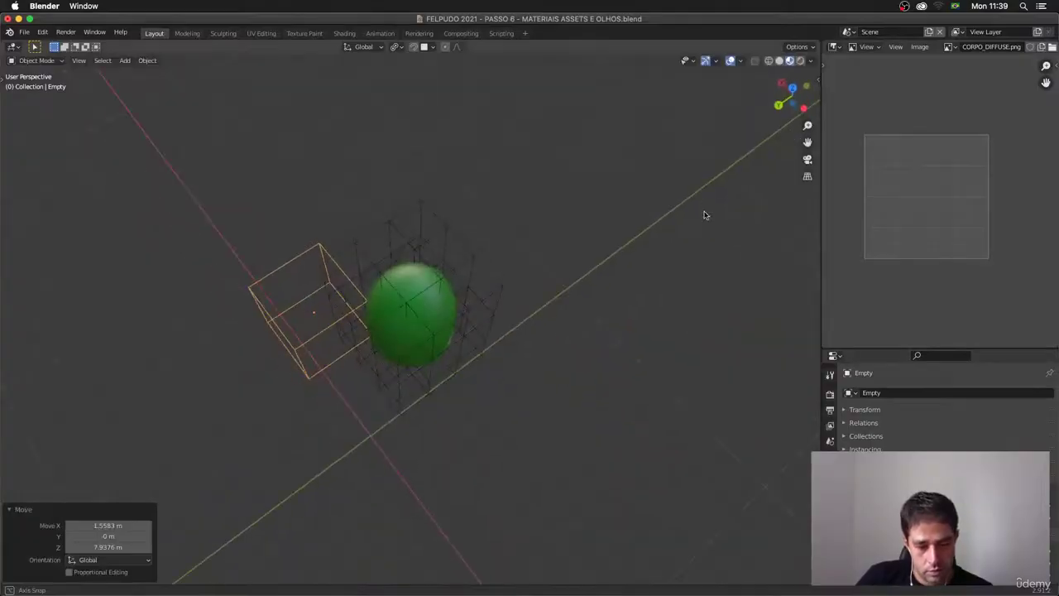
Step: Move the cube empty freely to the front side of the eye and raise it to about the eye's height
{"action": "key", "text": "g"}
{"action": "left_click", "coordinate": [888, 191]}
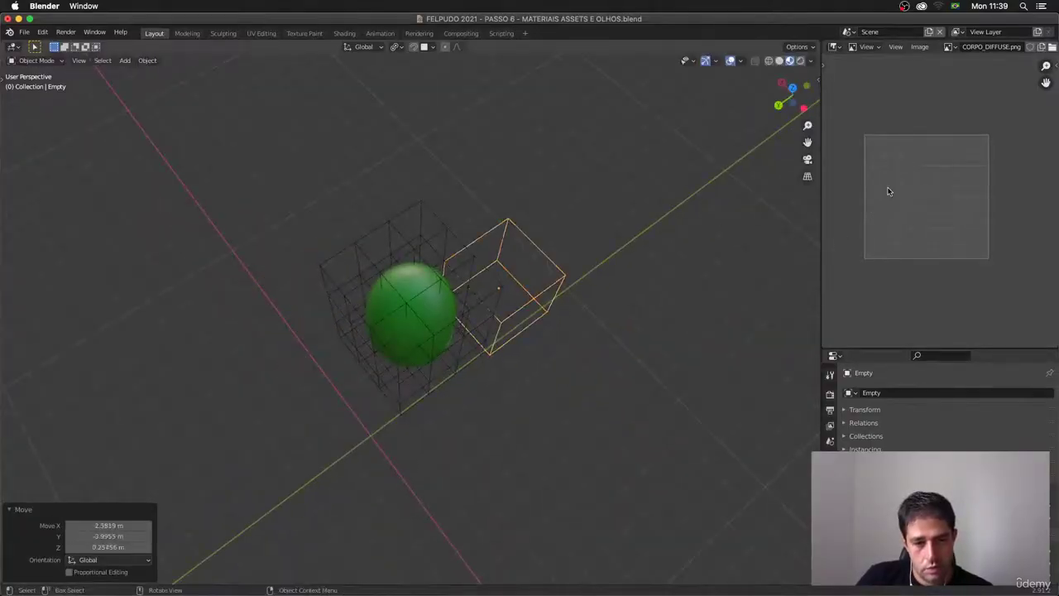
{"action": "middle_click_drag", "start_coordinate": [637, 297], "coordinate": [554, 243]}
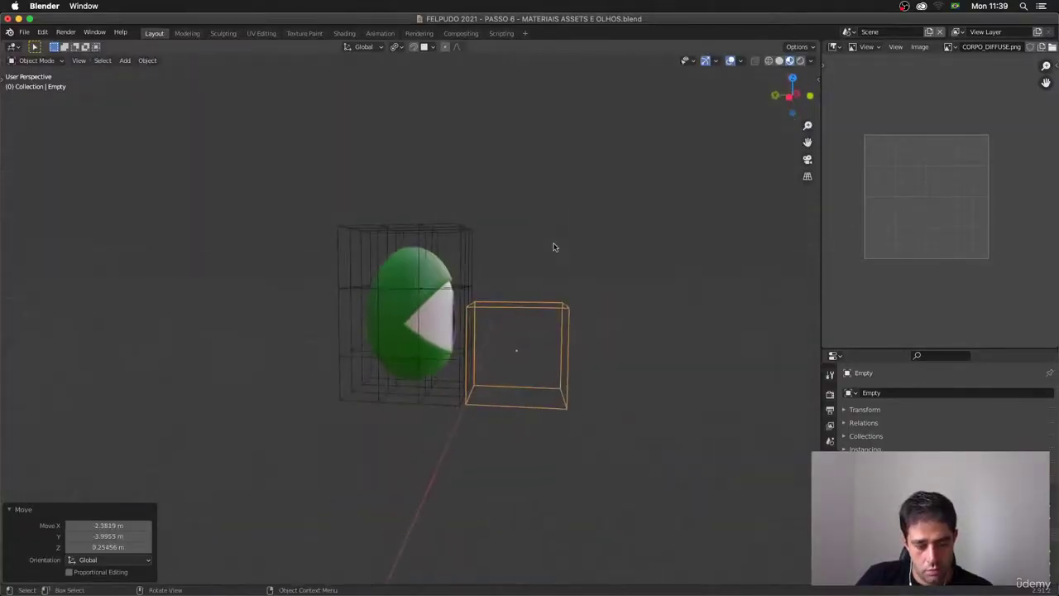
{"action": "key", "text": "g"}
{"action": "left_click", "coordinate": [569, 213]}
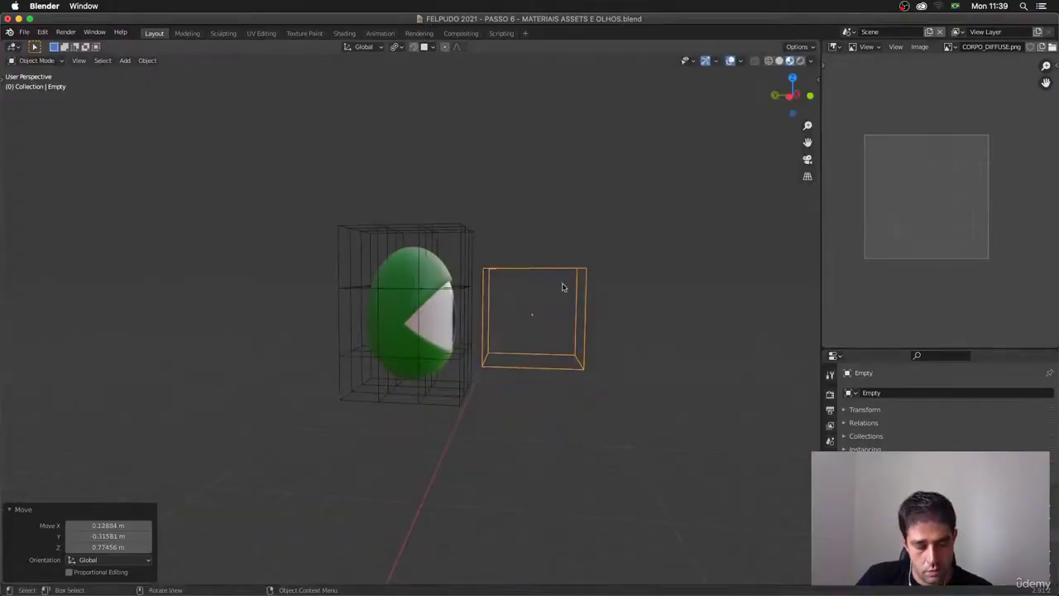
Step: Move the cube empty about -2.44 m along the Y axis, farther away from the front of the eye
{"action": "key", "text": "g"}
{"action": "key", "text": "y"}
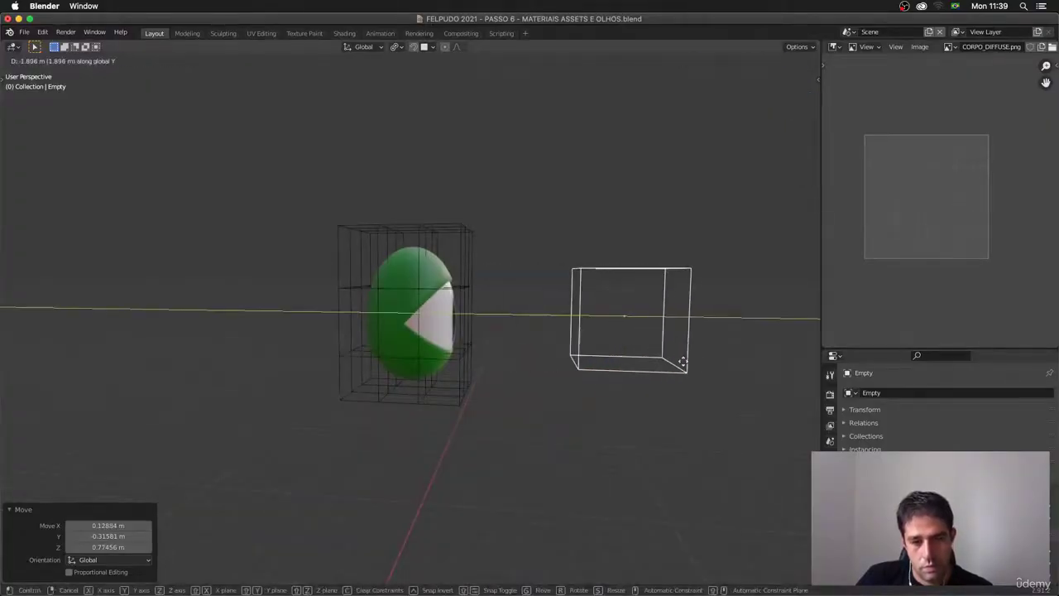
{"action": "left_click", "coordinate": [709, 365]}
{"action": "middle_click_drag", "start_coordinate": [695, 354], "coordinate": [489, 303]}
{"action": "scroll", "coordinate": [489, 302], "scroll_direction": "up", "scroll_amount": 2}
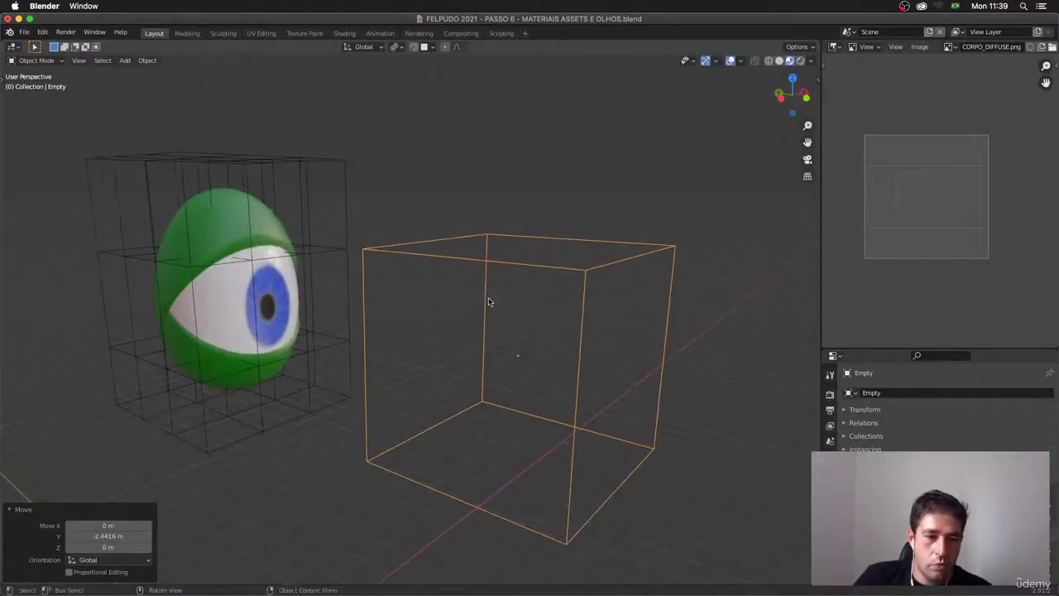
Step: Select the inner eyeball GLOBO beneath the glossy outer shell and add a Track To constraint to it
{"action": "left_click", "coordinate": [265, 322]}
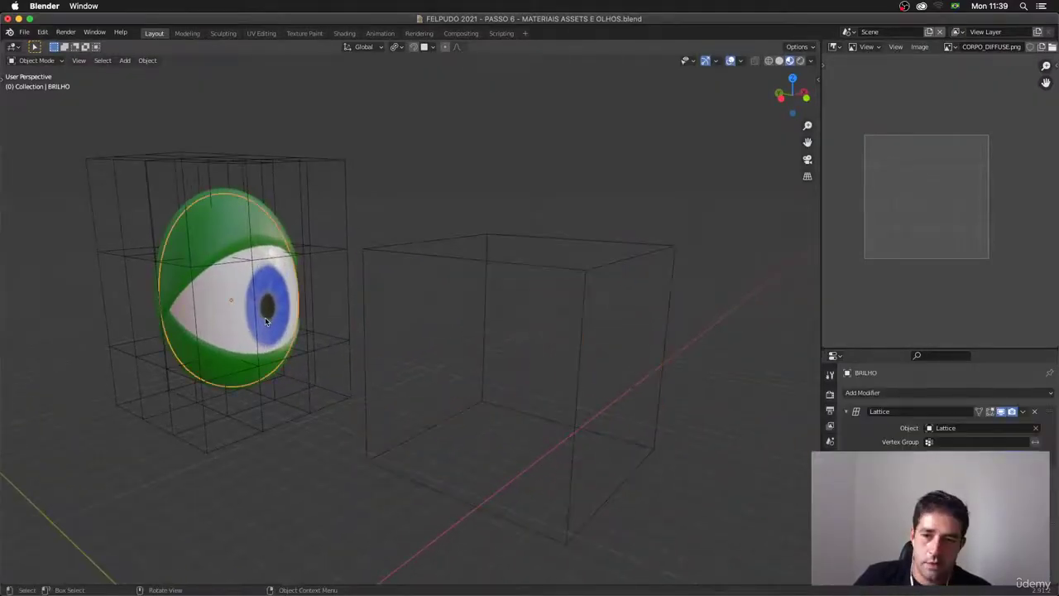
{"action": "left_click", "coordinate": [265, 321]}
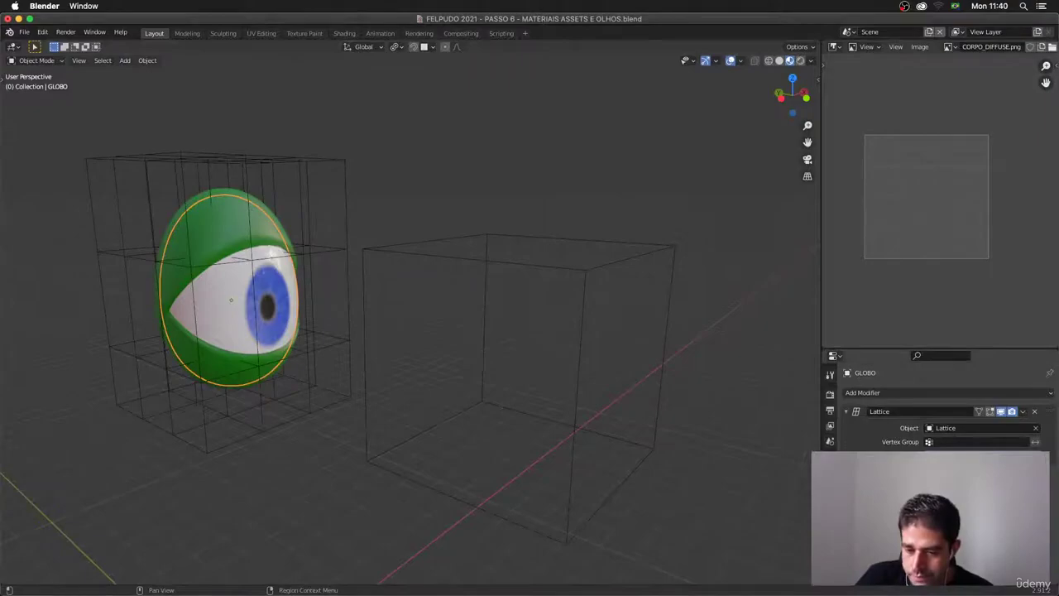
{"action": "left_click", "coordinate": [830, 539]}
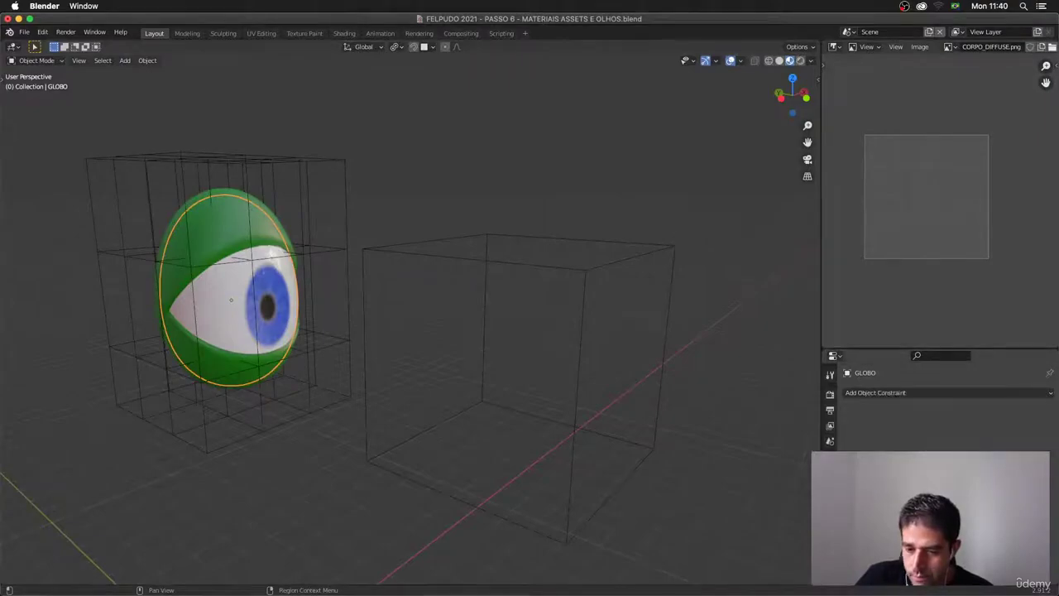
{"action": "left_click", "coordinate": [900, 393]}
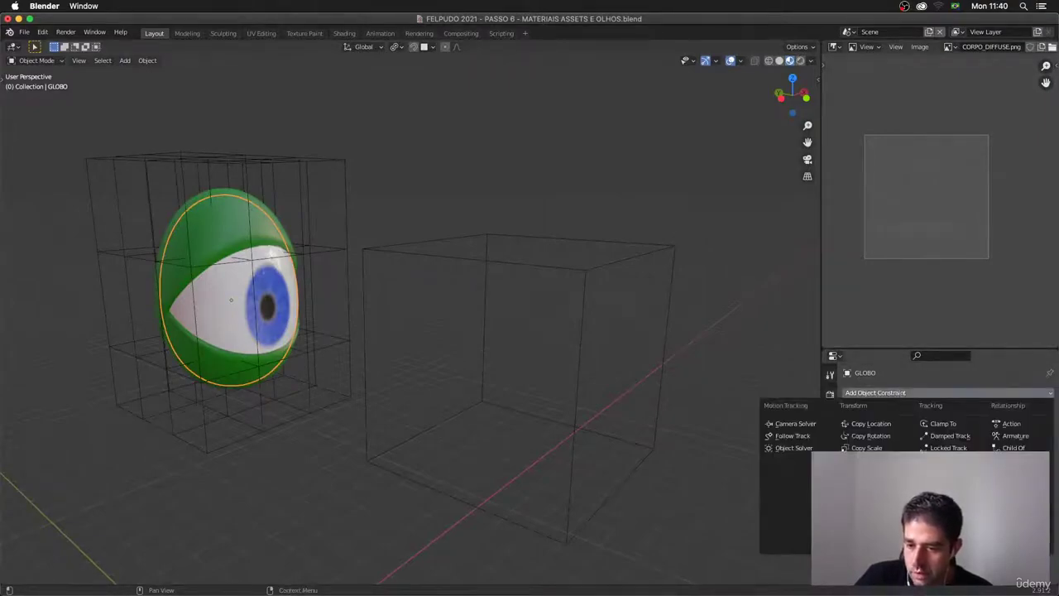
{"action": "left_click", "coordinate": [944, 473]}
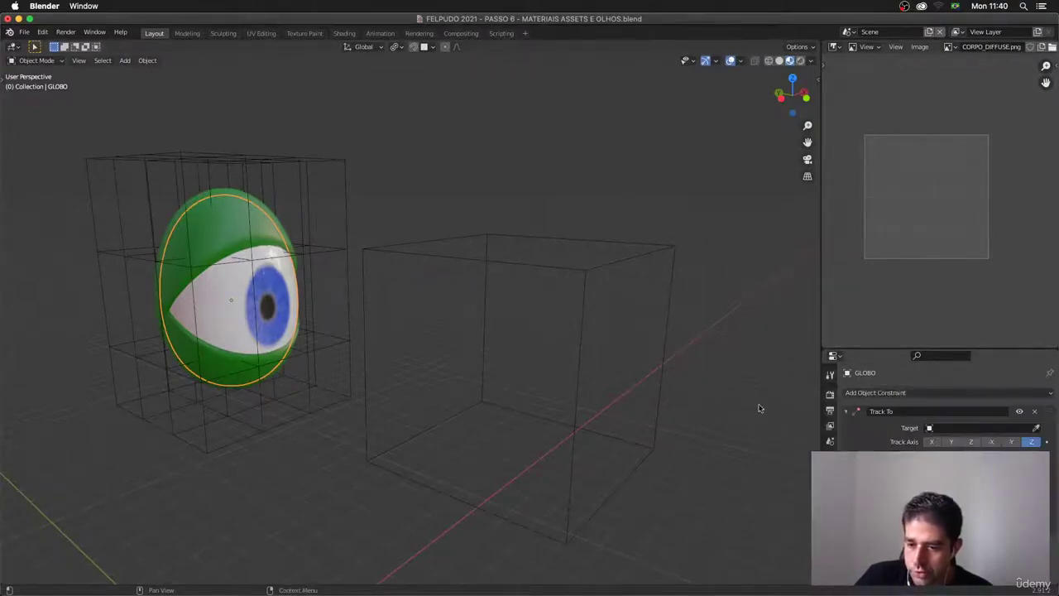
Step: Set the cube empty as the target of GLOBO's Track To constraint
{"action": "left_click", "coordinate": [662, 379]}
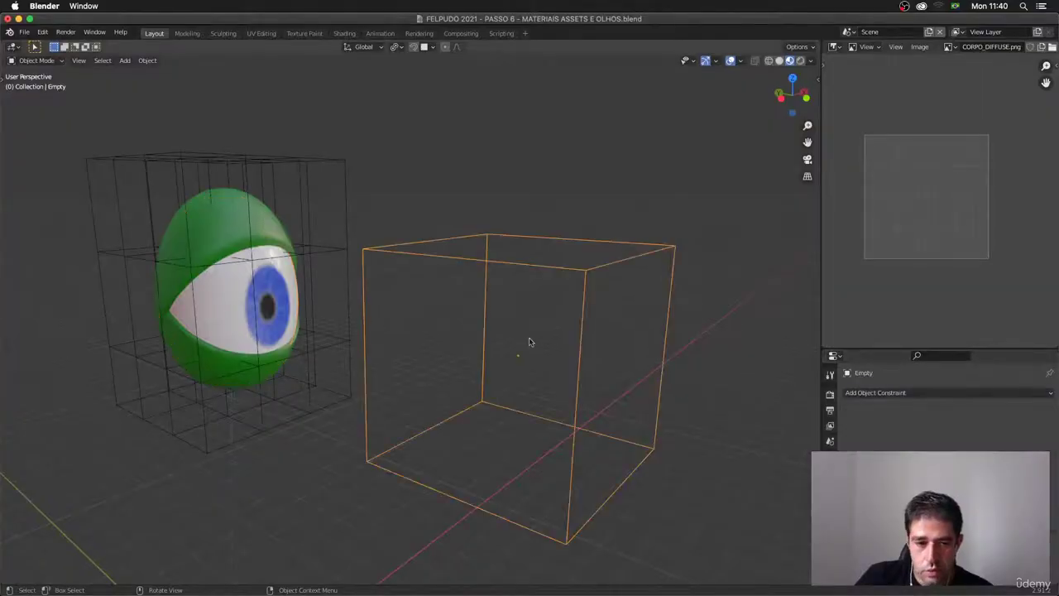
{"action": "left_click", "coordinate": [267, 337]}
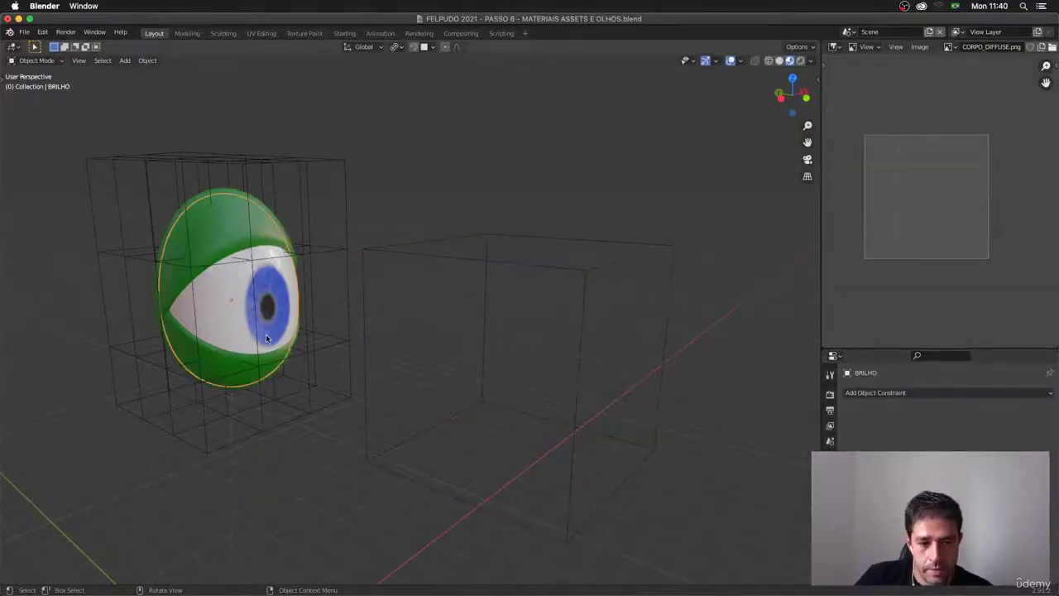
{"action": "left_click", "coordinate": [267, 338]}
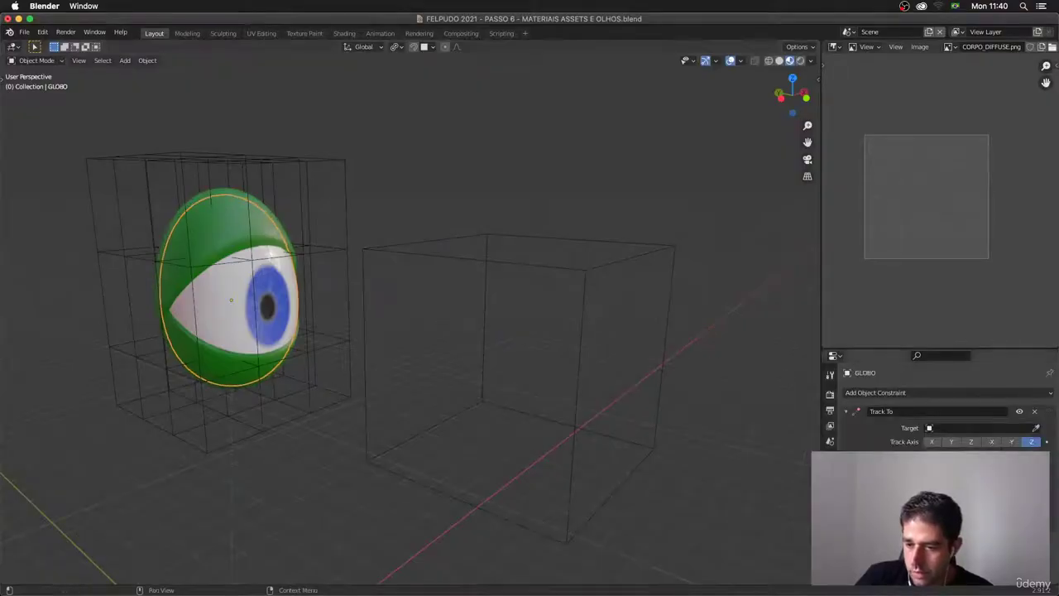
{"action": "left_click", "coordinate": [1036, 428]}
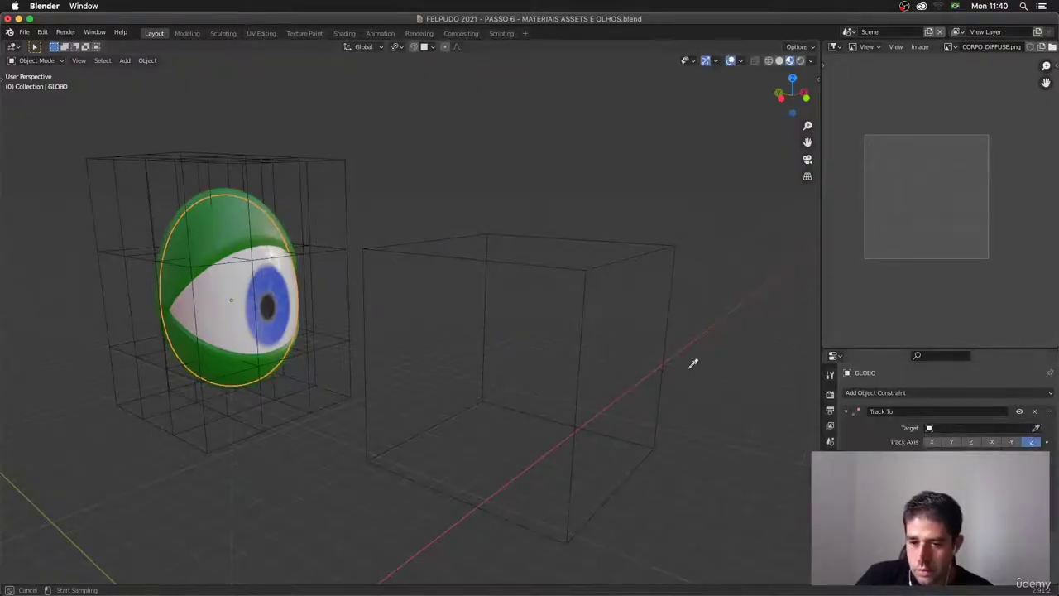
{"action": "left_click", "coordinate": [666, 365]}
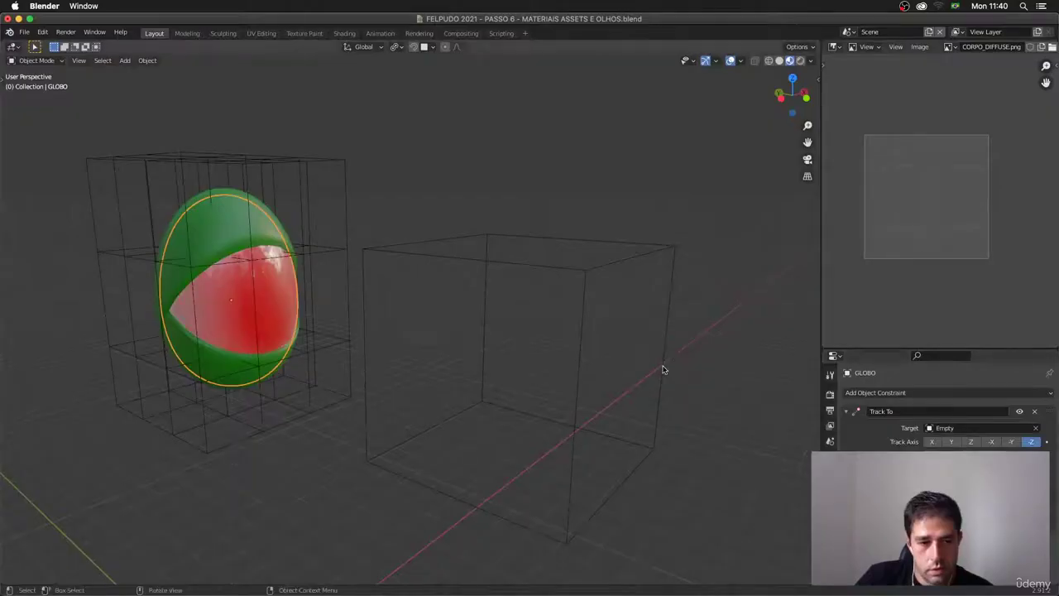
Step: Try -Y as the track axis of GLOBO's constraint and test it by moving the cube empty
{"action": "left_click", "coordinate": [1012, 442]}
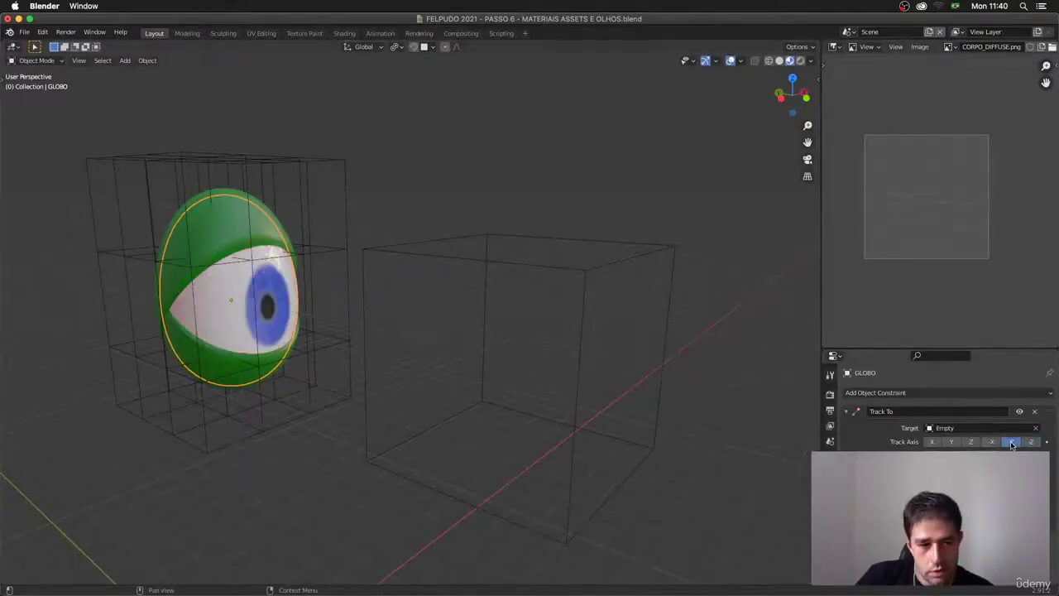
{"action": "left_click", "coordinate": [660, 383]}
{"action": "key", "text": "g"}
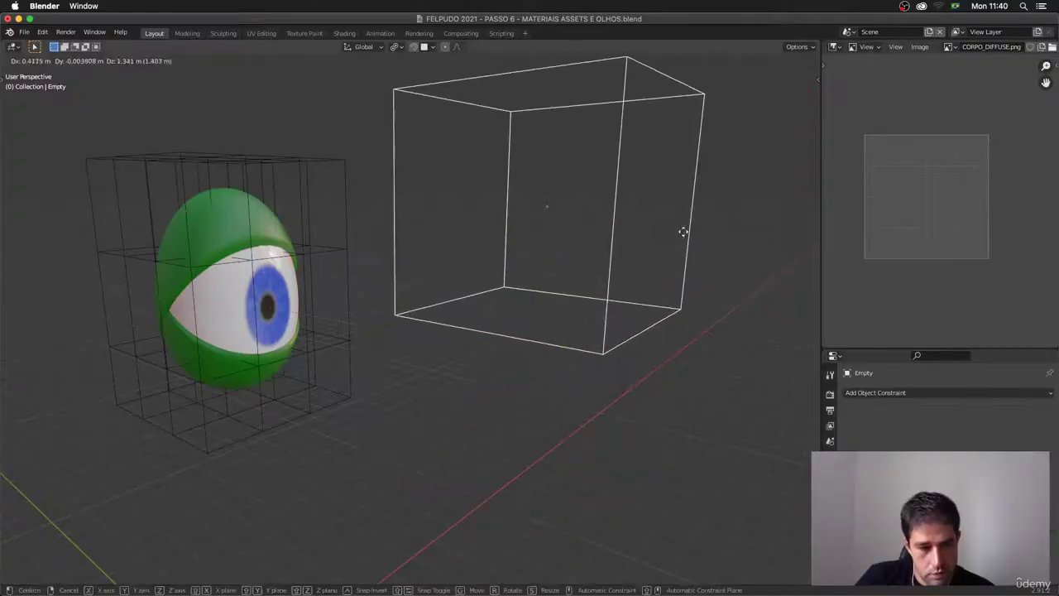
{"action": "key", "text": "Escape"}
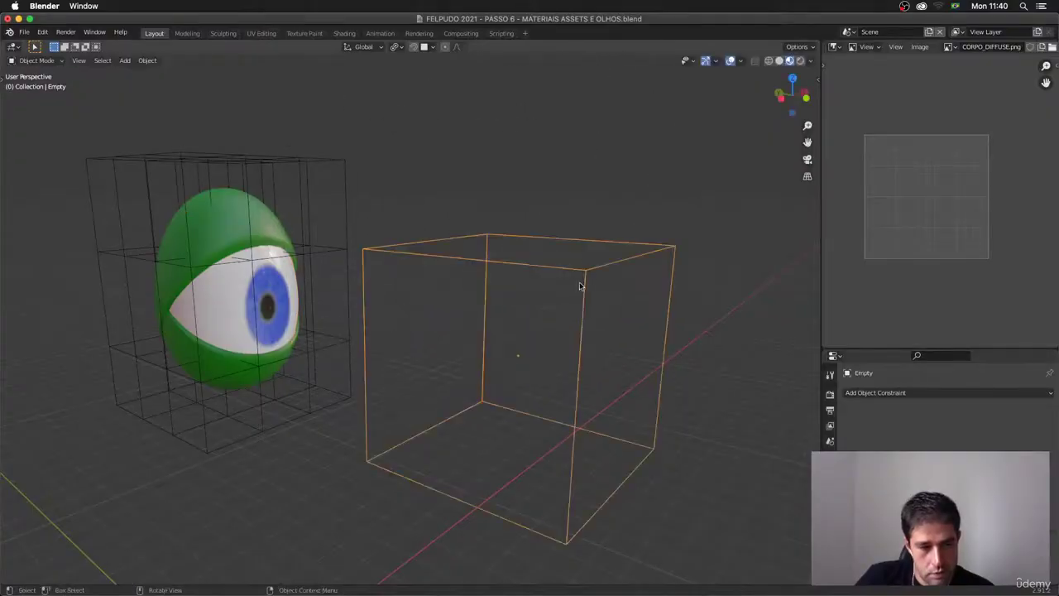
Step: Set GLOBO's Track To axis to Z, then test-move the cube empty and cancel the move
{"action": "left_click", "coordinate": [288, 326]}
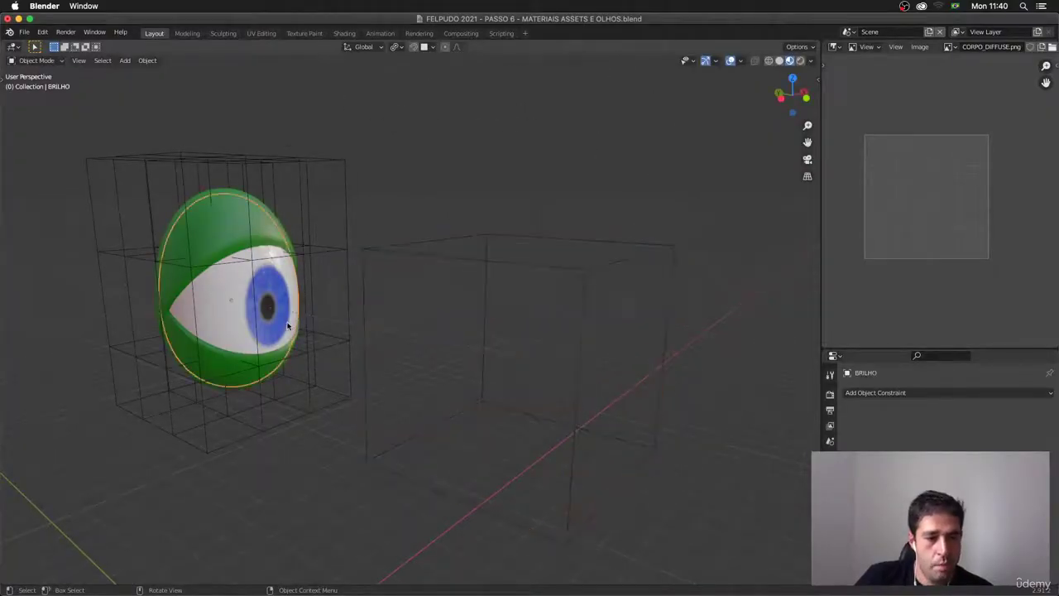
{"action": "left_click", "coordinate": [288, 326]}
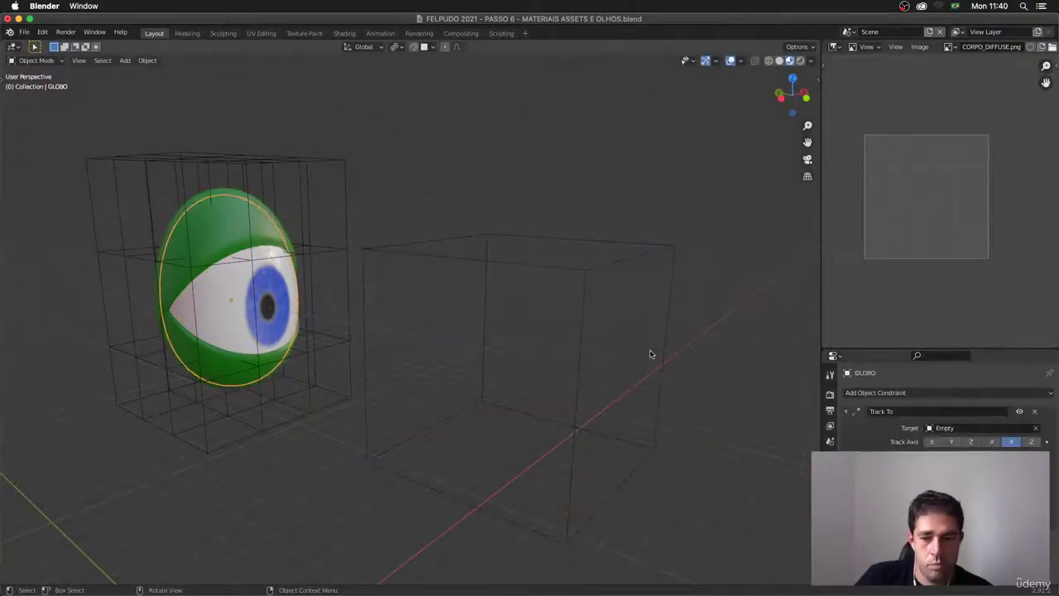
{"action": "left_click", "coordinate": [971, 442]}
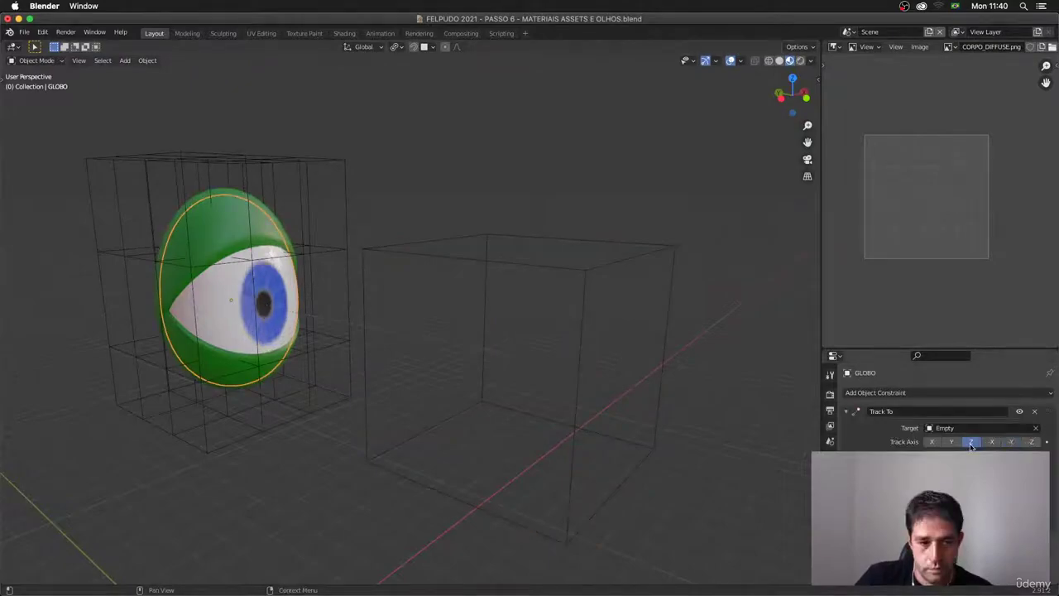
{"action": "left_click", "coordinate": [659, 412]}
{"action": "key", "text": "g"}
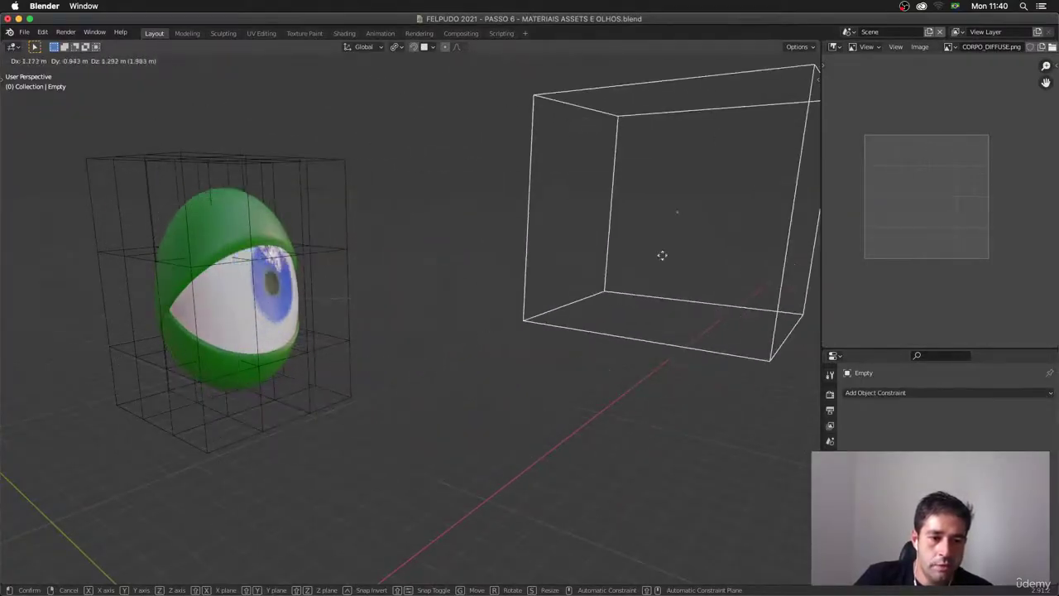
{"action": "right_click", "coordinate": [602, 280]}
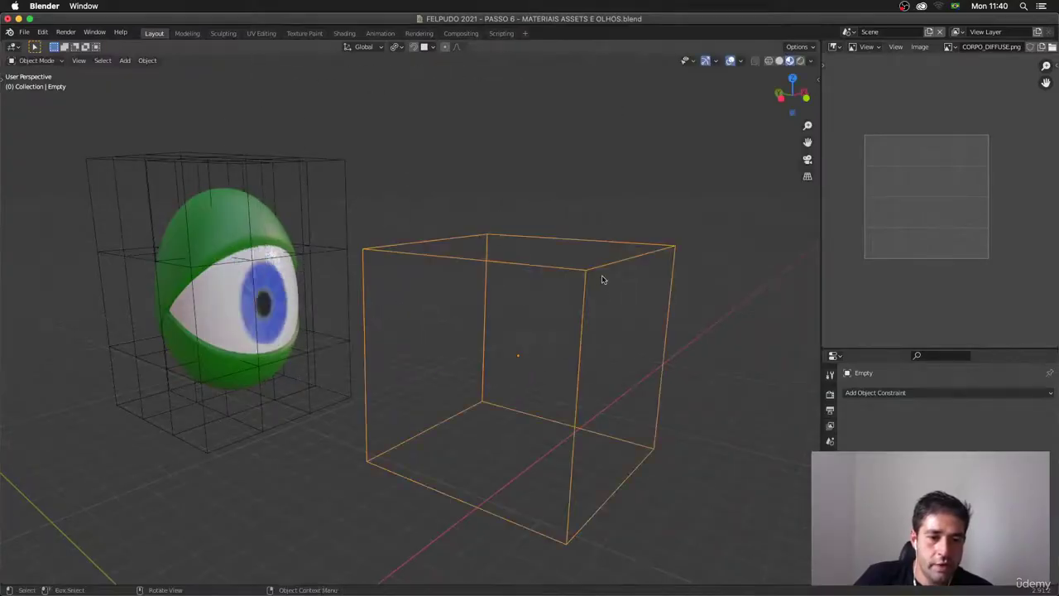
Step: Test the eye's upper eyelid by rotating it about the global X axis and tilting it freely in the front view
{"action": "left_click", "coordinate": [241, 233]}
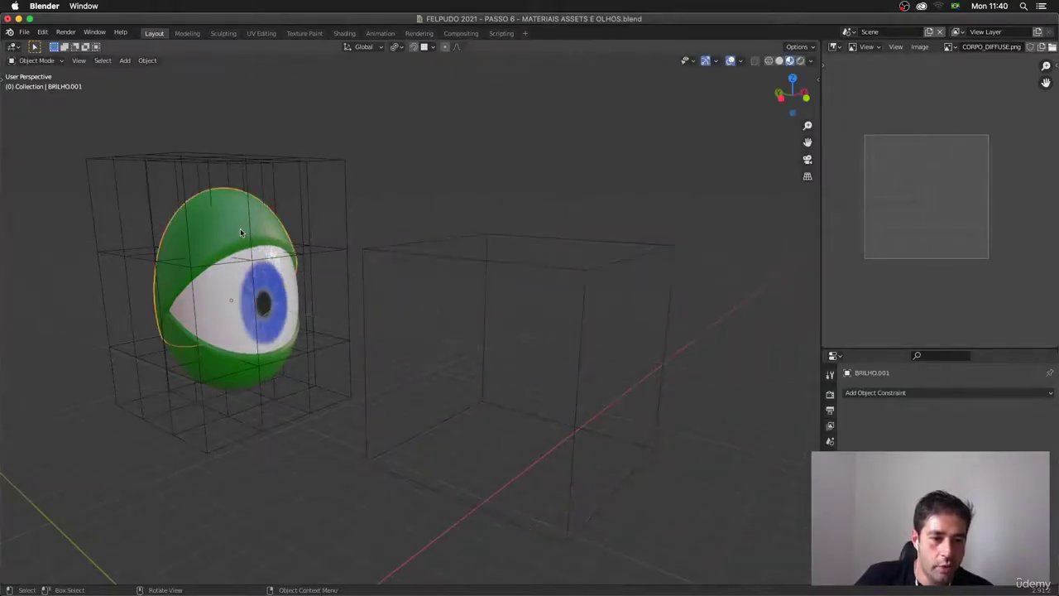
{"action": "key", "text": "r"}
{"action": "key", "text": "x"}
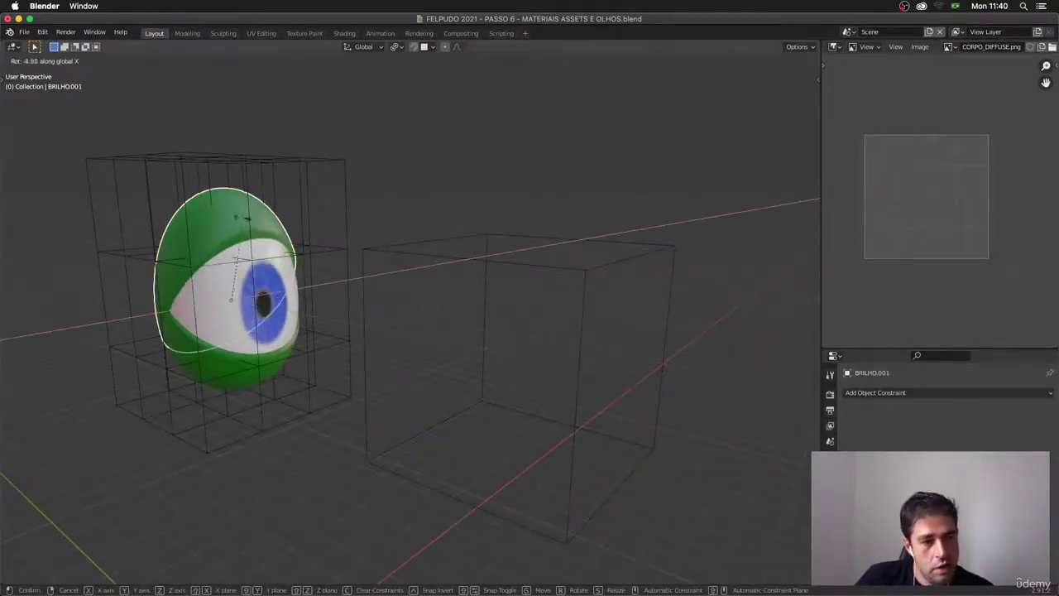
{"action": "left_click", "coordinate": [245, 204]}
{"action": "middle_click_drag", "start_coordinate": [245, 204], "coordinate": [205, 212]}
{"action": "key", "text": "r"}
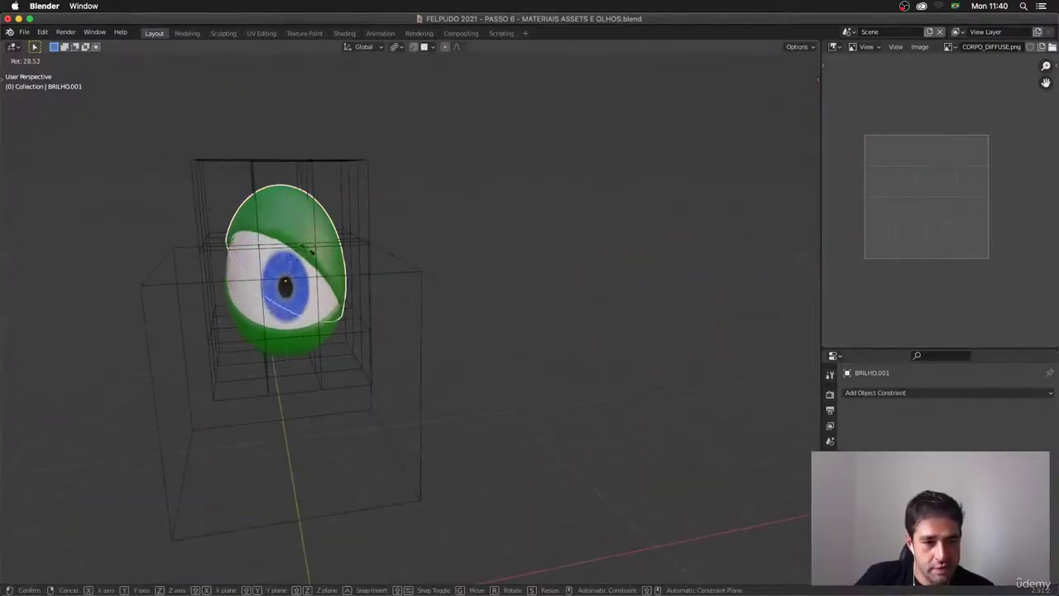
{"action": "left_click", "coordinate": [290, 219]}
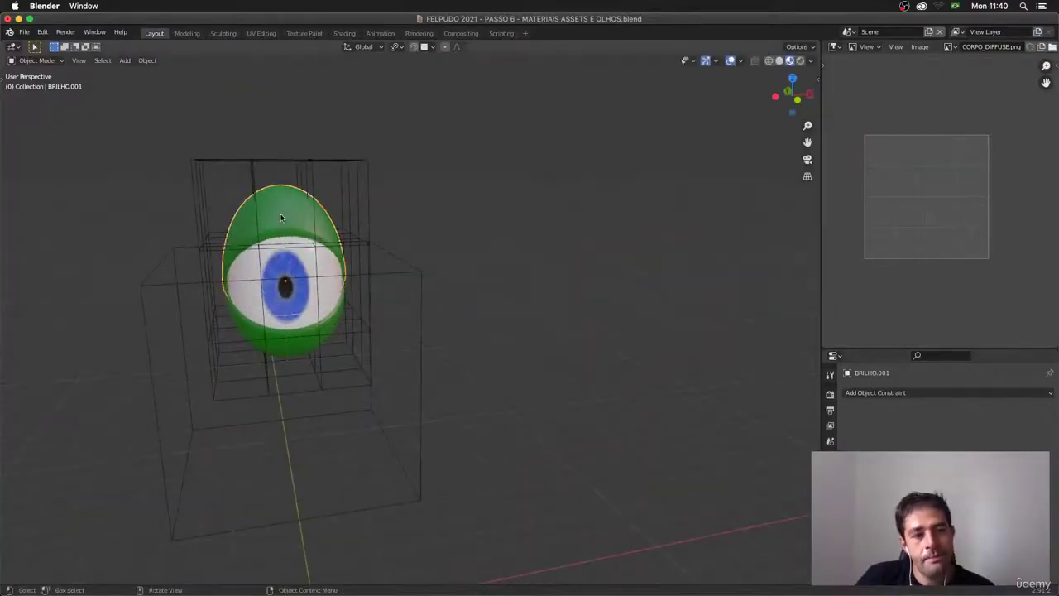
{"action": "middle_click_drag", "start_coordinate": [290, 218], "coordinate": [360, 176]}
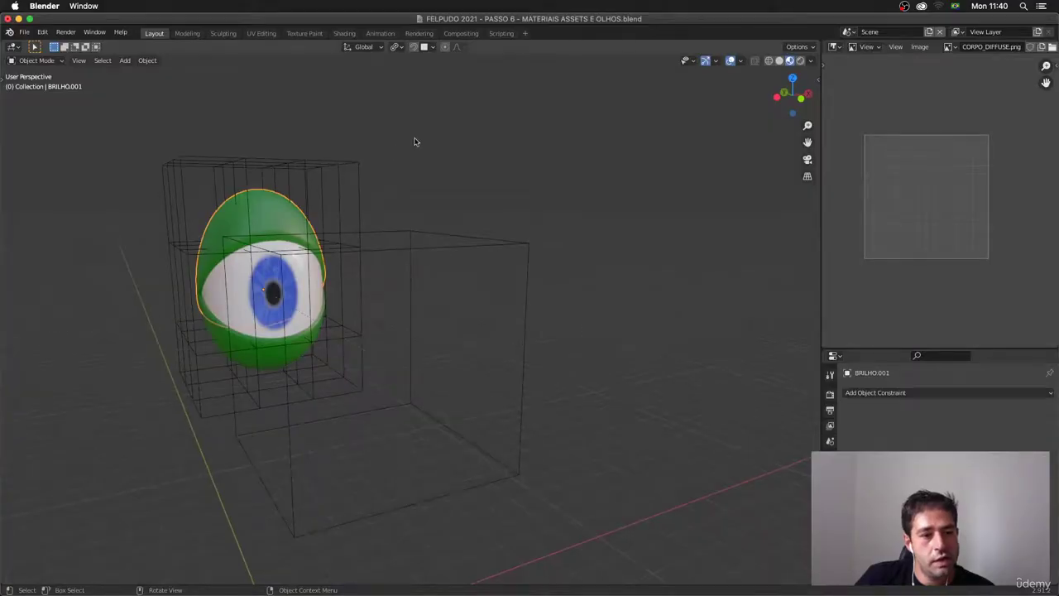
Step: Duplicate the whole eye assembly with its lattice and cube empty, offsetting the copy about 1.82 m along the X axis
{"action": "left_click_drag", "start_coordinate": [438, 106], "coordinate": [124, 540]}
{"action": "middle_click_drag", "start_coordinate": [473, 359], "coordinate": [461, 358]}
{"action": "key", "text": "shift"}
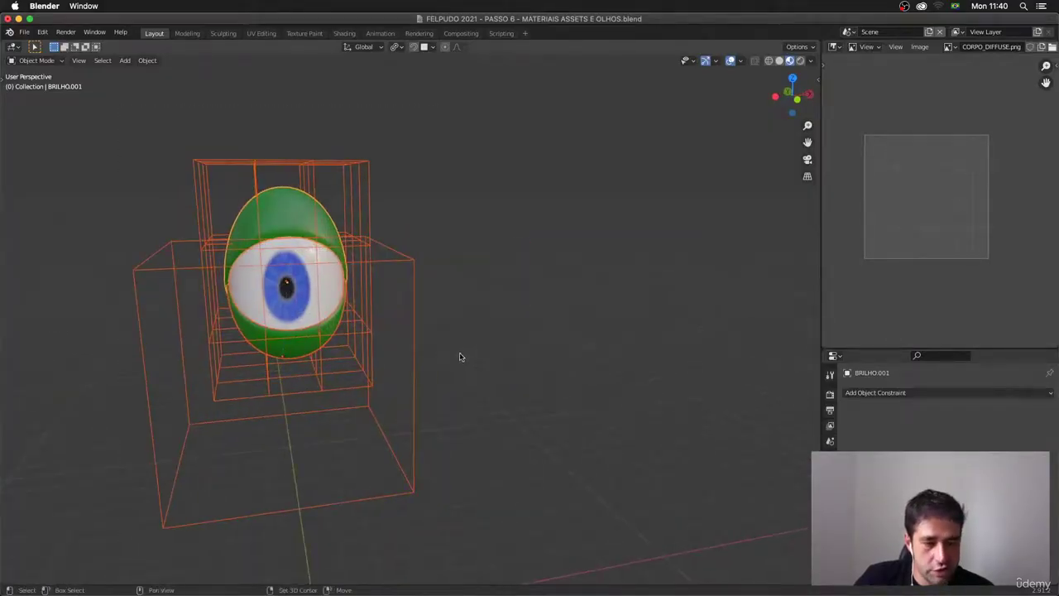
{"action": "key", "text": "shift+d"}
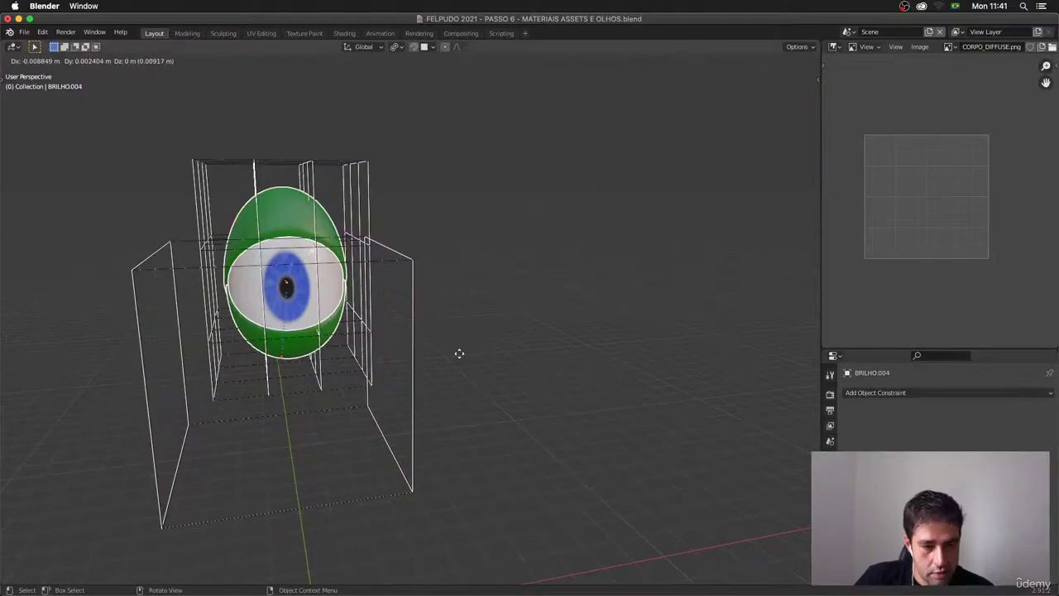
{"action": "key", "text": "x"}
{"action": "mouse_move", "coordinate": [570, 344]}
{"action": "left_mouse_down"}
{"action": "mouse_move", "coordinate": [588, 345]}
{"action": "mouse_move", "coordinate": [566, 345]}
{"action": "left_mouse_up"}
{"action": "left_click", "coordinate": [565, 345]}
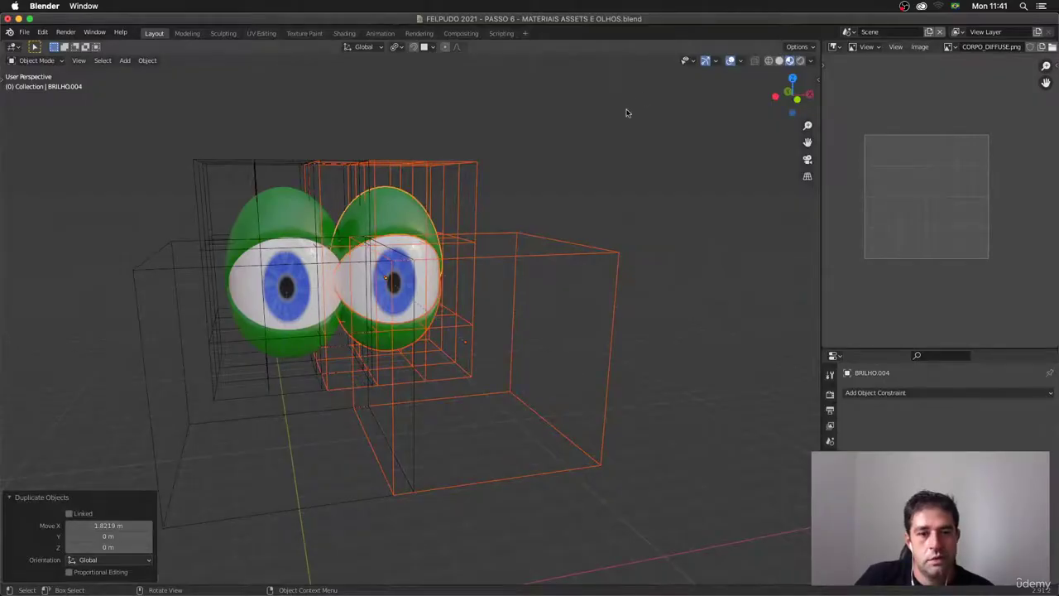
Step: Try revealing the hidden character parts around both selected eyes, start and cancel a move, and undo the reveal
{"action": "left_click_drag", "start_coordinate": [643, 96], "coordinate": [202, 433]}
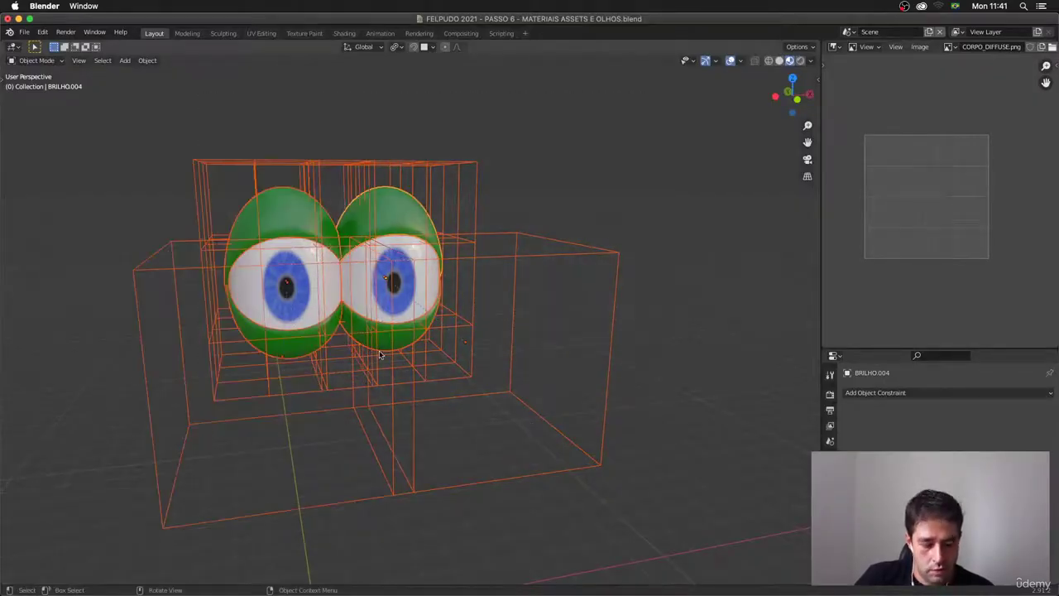
{"action": "key", "text": "alt+h"}
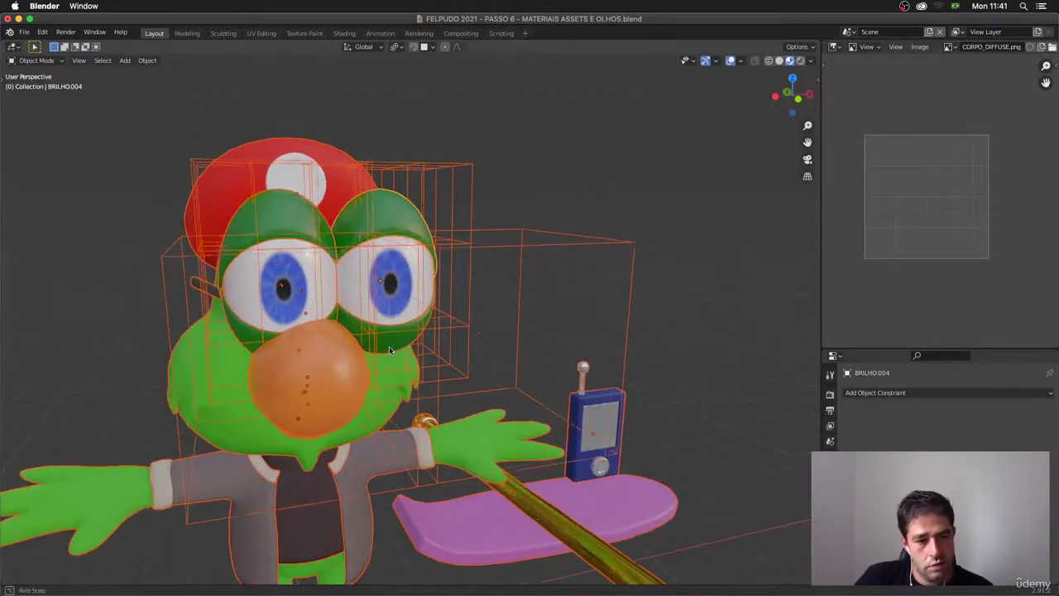
{"action": "key", "text": "g"}
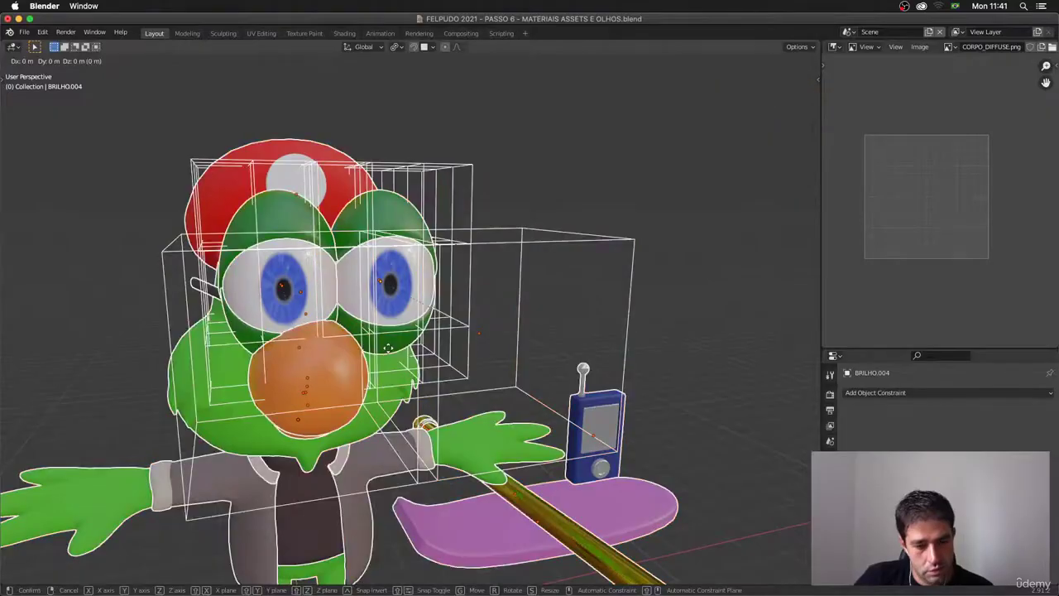
{"action": "right_click", "coordinate": [337, 362]}
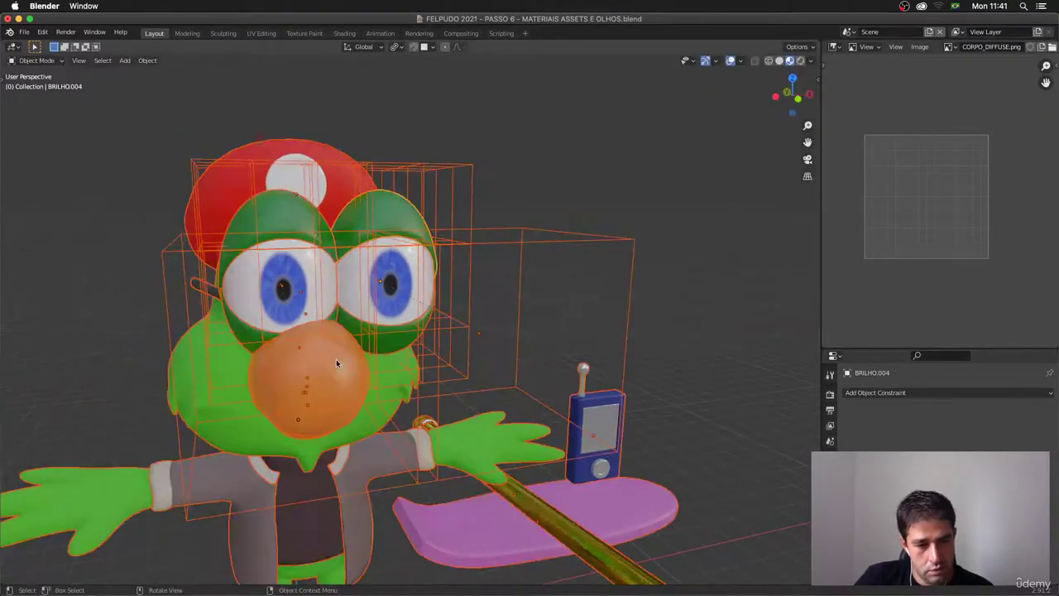
{"action": "middle_click_drag", "start_coordinate": [362, 353], "coordinate": [303, 314]}
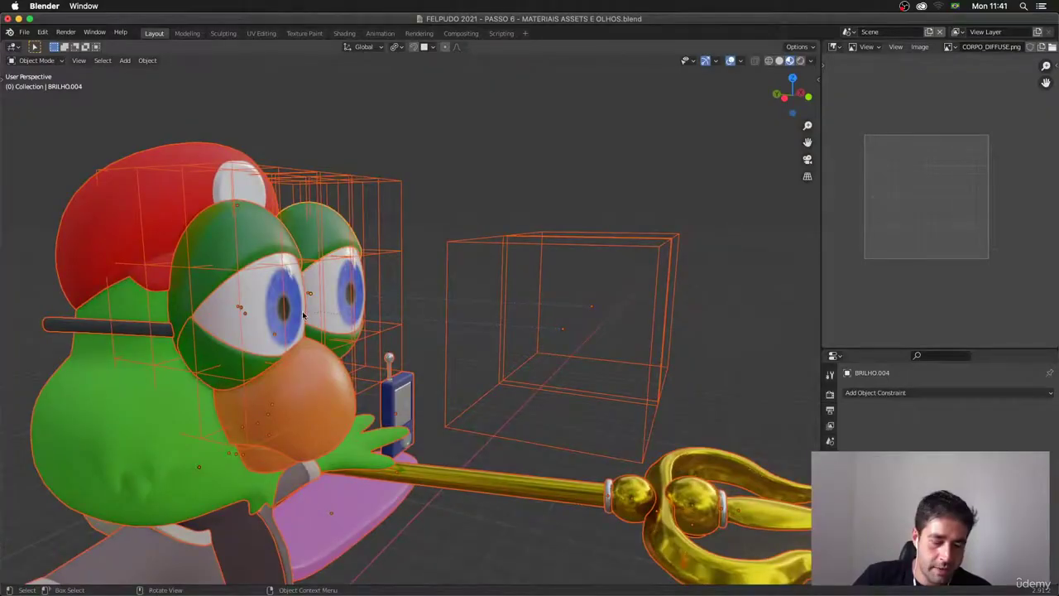
{"action": "key", "text": "super+z"}
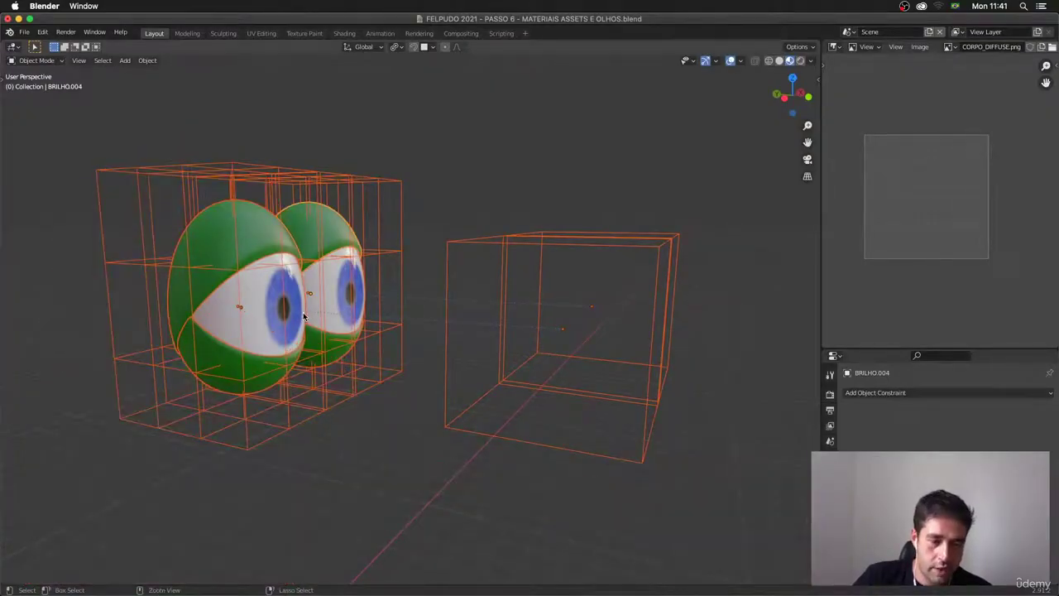
Step: Select both cube empties, test-move them together to check that the eyes track them, and undo the move
{"action": "left_click", "coordinate": [433, 286]}
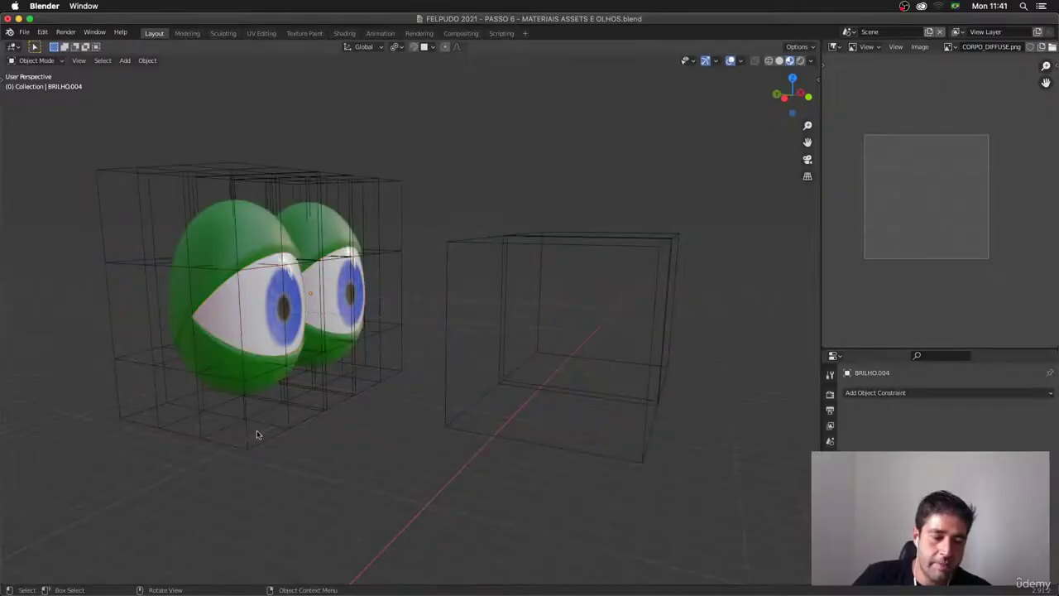
{"action": "left_click", "coordinate": [569, 265]}
{"action": "middle_click_drag", "start_coordinate": [568, 264], "coordinate": [544, 260]}
{"action": "key", "text": "g"}
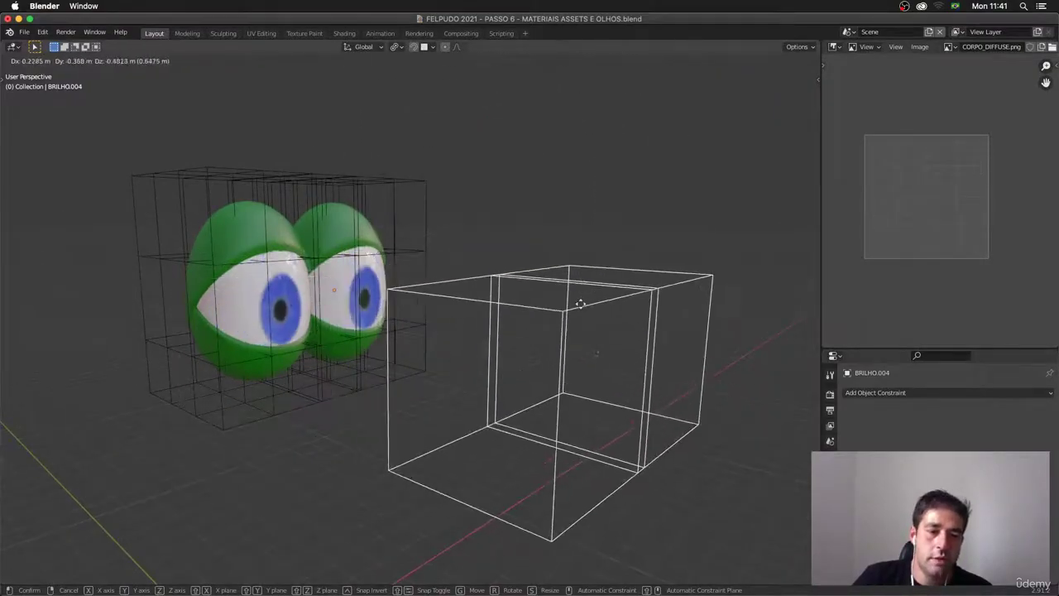
{"action": "left_click", "coordinate": [453, 274]}
{"action": "key", "text": "super+z"}
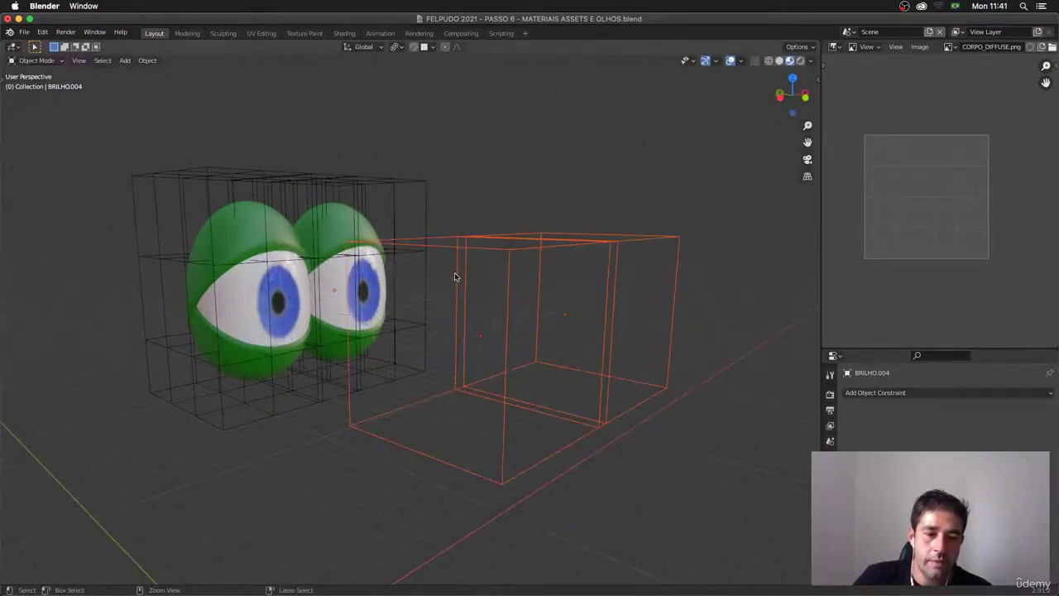
{"action": "middle_click_drag", "start_coordinate": [457, 279], "coordinate": [435, 277]}
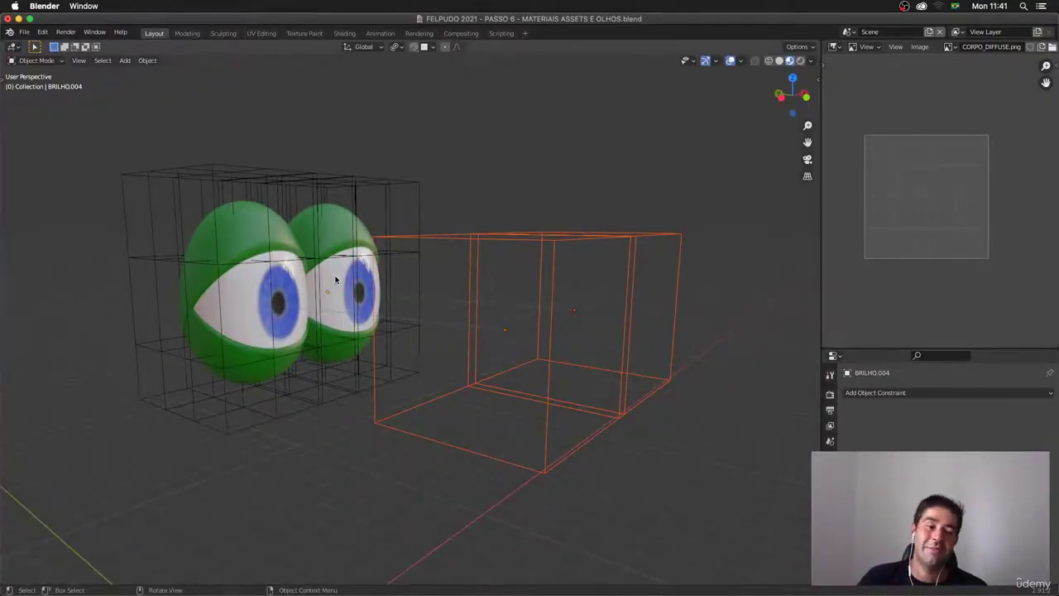
Step: Save the project as the incremented file FELPUDO 2021 - PASSO 7 - MATERIAIS ASSETS E OLHOS.blend
{"action": "middle_click_drag", "start_coordinate": [338, 279], "coordinate": [367, 282]}
{"action": "key", "text": "super+shift+s"}
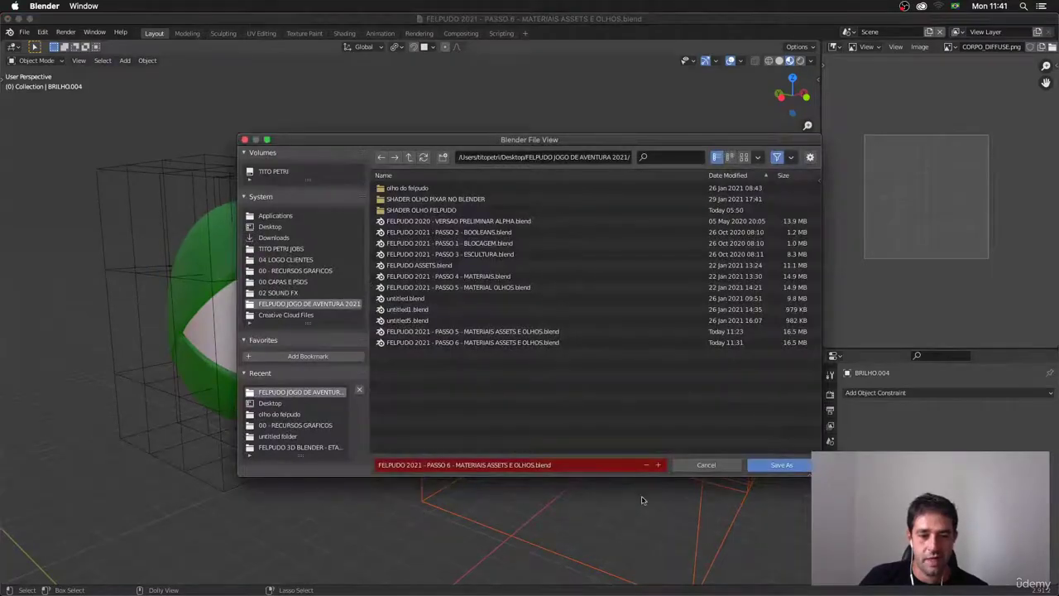
{"action": "left_click", "coordinate": [659, 466]}
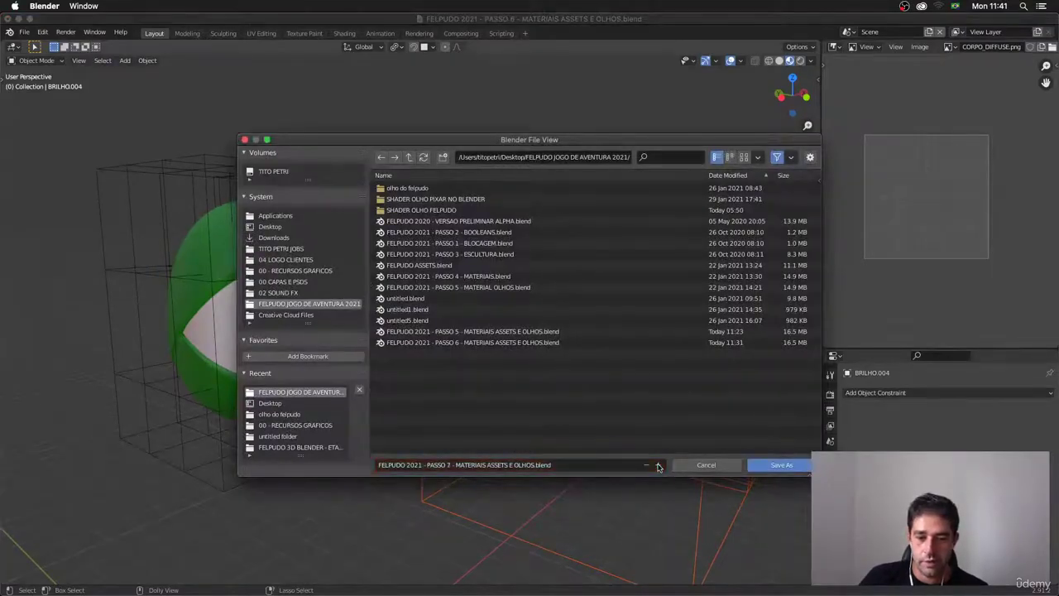
{"action": "left_click", "coordinate": [756, 467]}
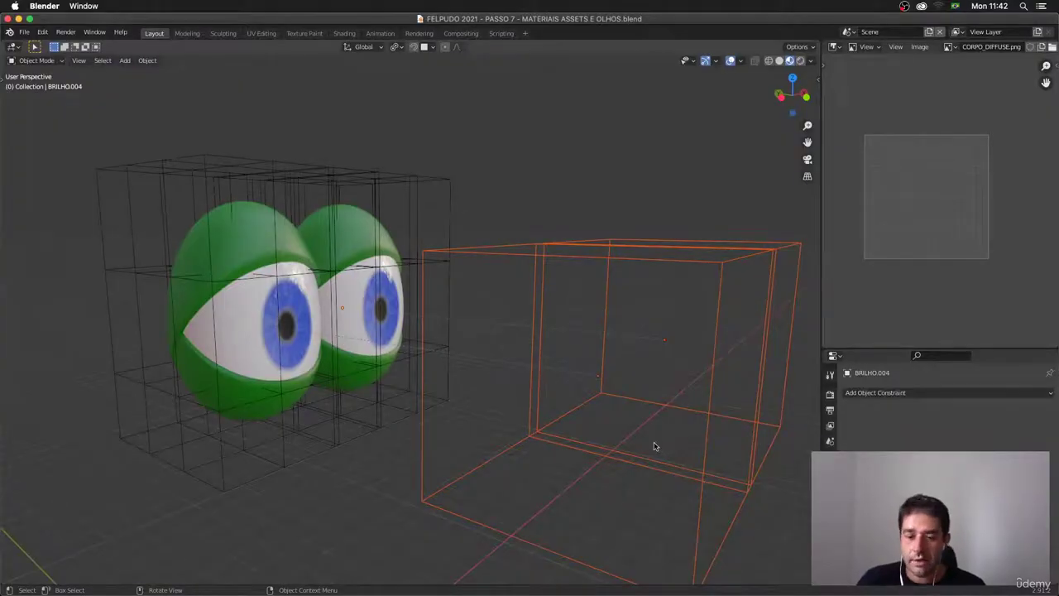
{"action": "key", "text": "super+Tab"}
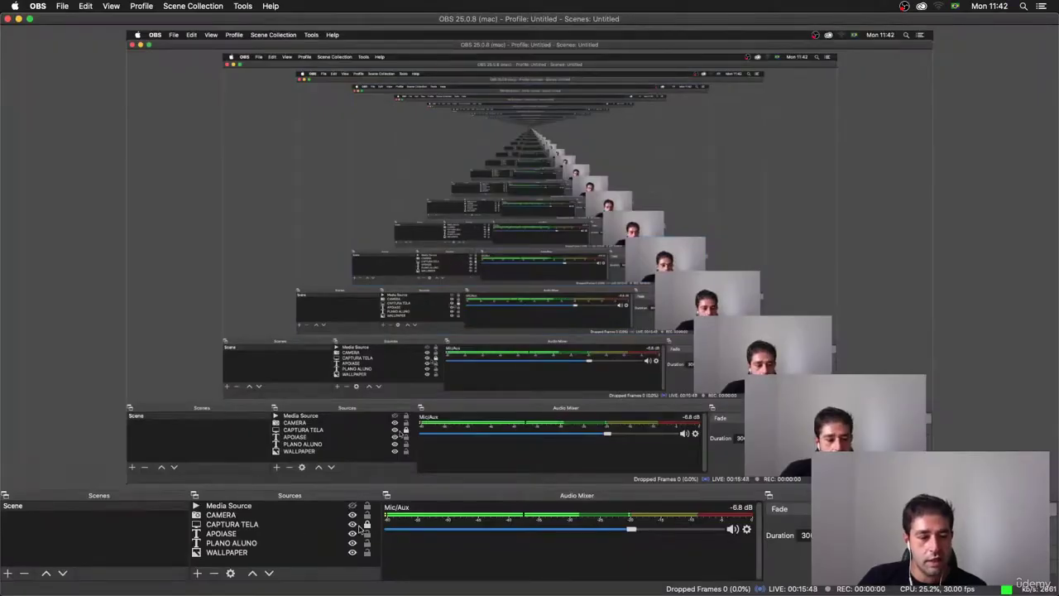
{"action": "key", "text": "super+Tab"}
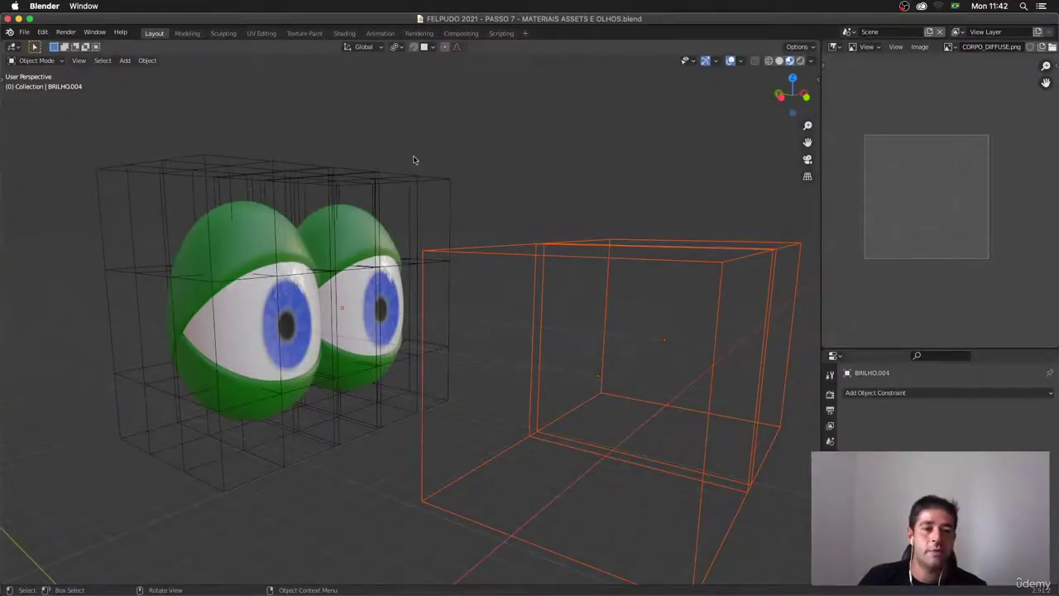
Step: Select both lattice cages around the eyes and hide them
{"action": "left_click_drag", "start_coordinate": [420, 136], "coordinate": [242, 196]}
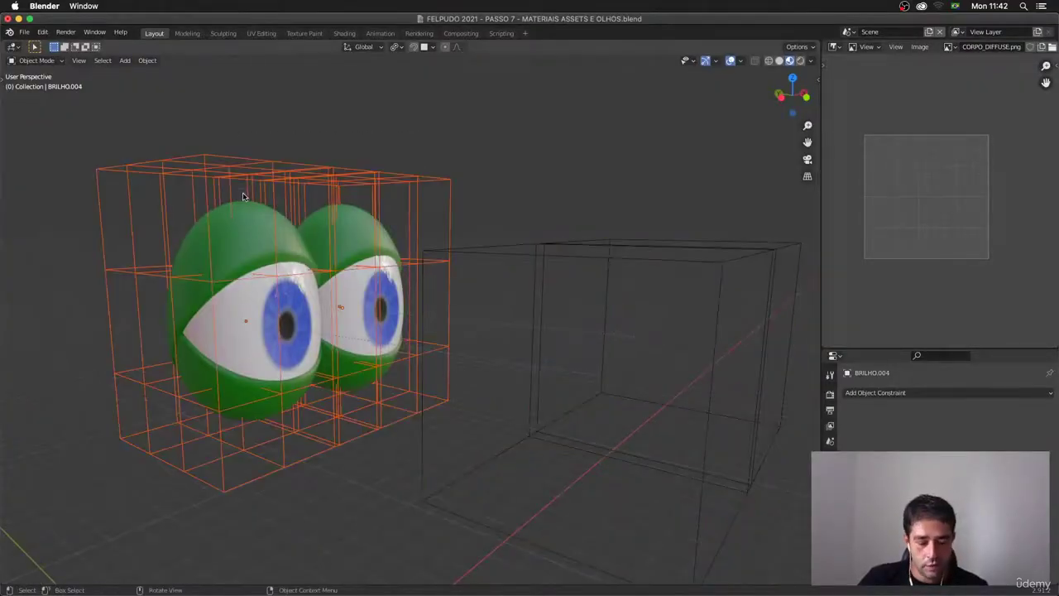
{"action": "key", "text": "h"}
{"action": "middle_click_drag", "start_coordinate": [395, 220], "coordinate": [425, 235]}
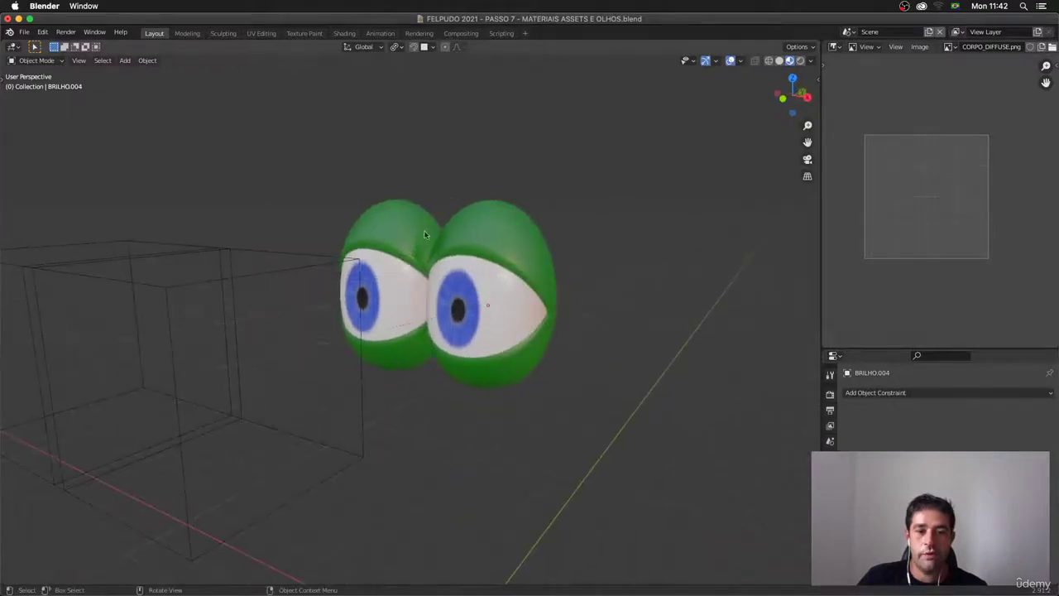
Step: Trackball-rotate the duplicated eye's upper eyelid by about 25.2° and -18.3°, and rotate it about -15.7° in the view plane
{"action": "left_click", "coordinate": [483, 229]}
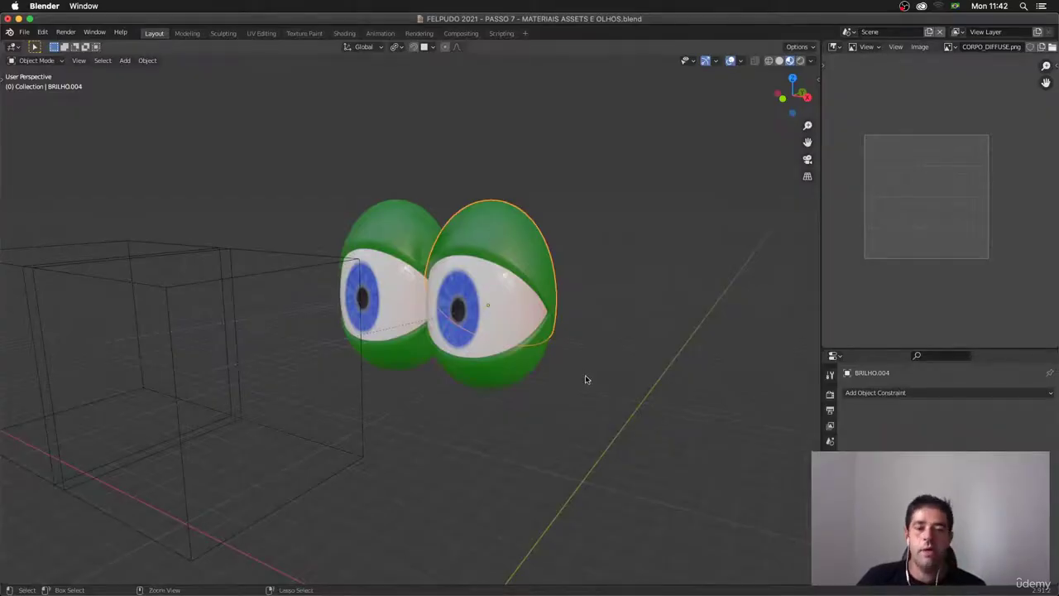
{"action": "middle_click_drag", "start_coordinate": [585, 375], "coordinate": [608, 310], "text": "ctrl"}
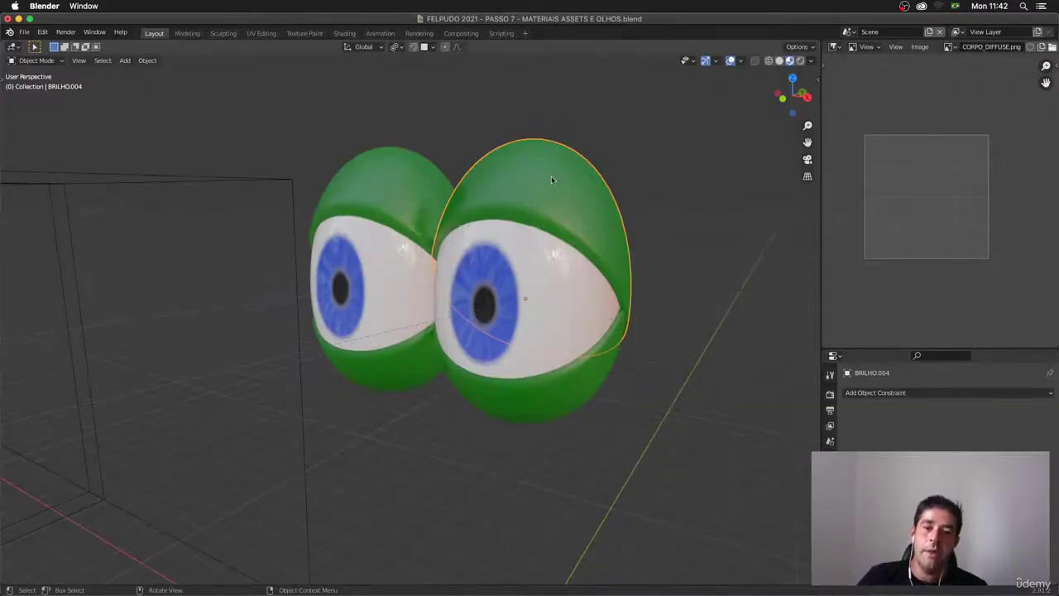
{"action": "key", "text": "r"}
{"action": "key", "text": "r"}
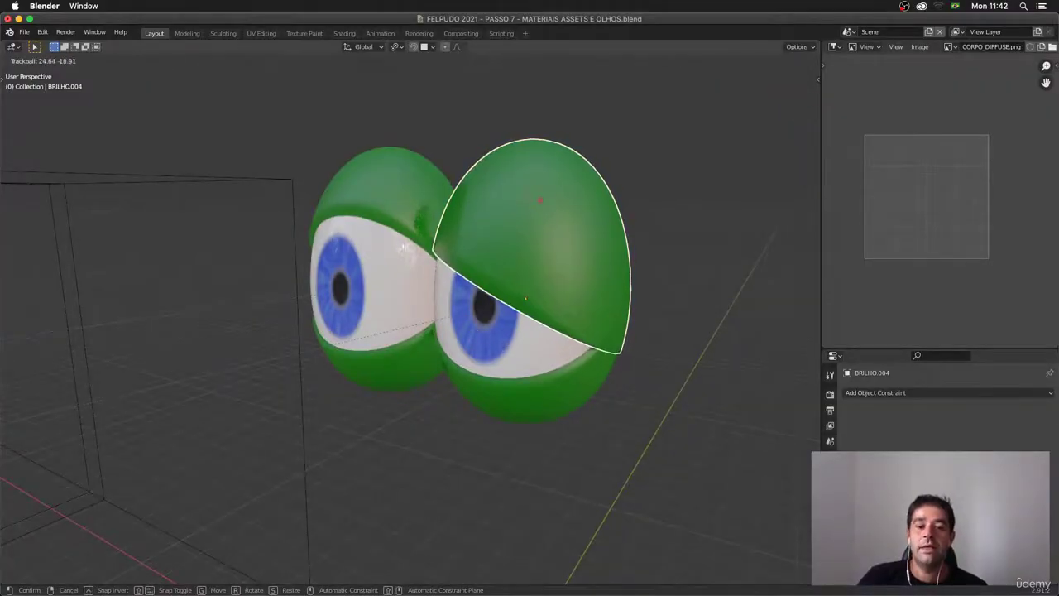
{"action": "left_click", "coordinate": [534, 204]}
{"action": "key", "text": "r"}
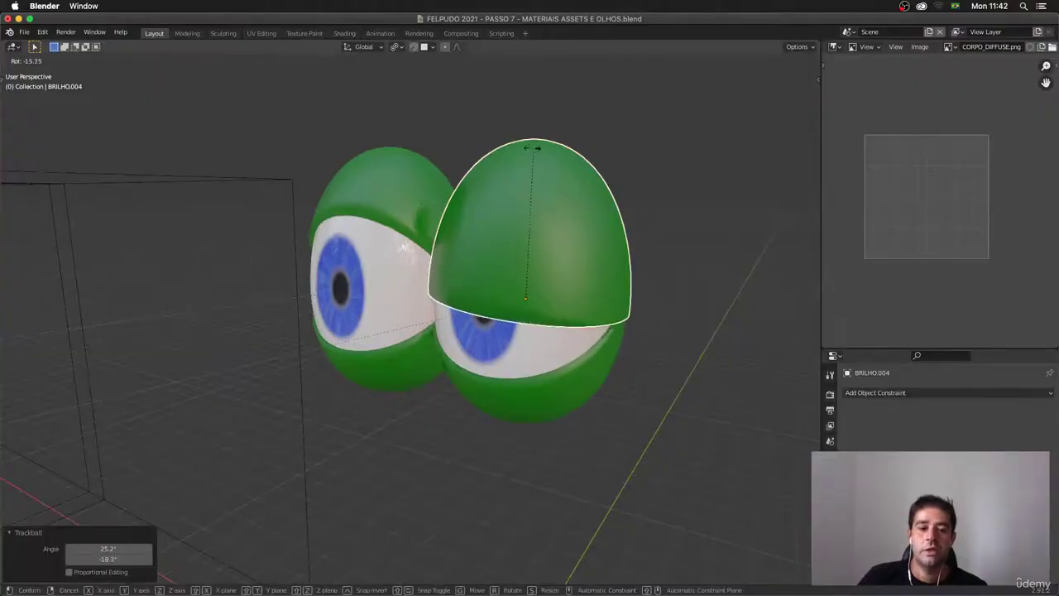
{"action": "left_click", "coordinate": [552, 179]}
Step: From the front, trackball-rotate the duplicated eye's upper eyelid again so it opens over the iris and slopes toward the other eye
{"action": "middle_click_drag", "start_coordinate": [552, 180], "coordinate": [620, 185]}
{"action": "key", "text": "r"}
{"action": "key", "text": "r"}
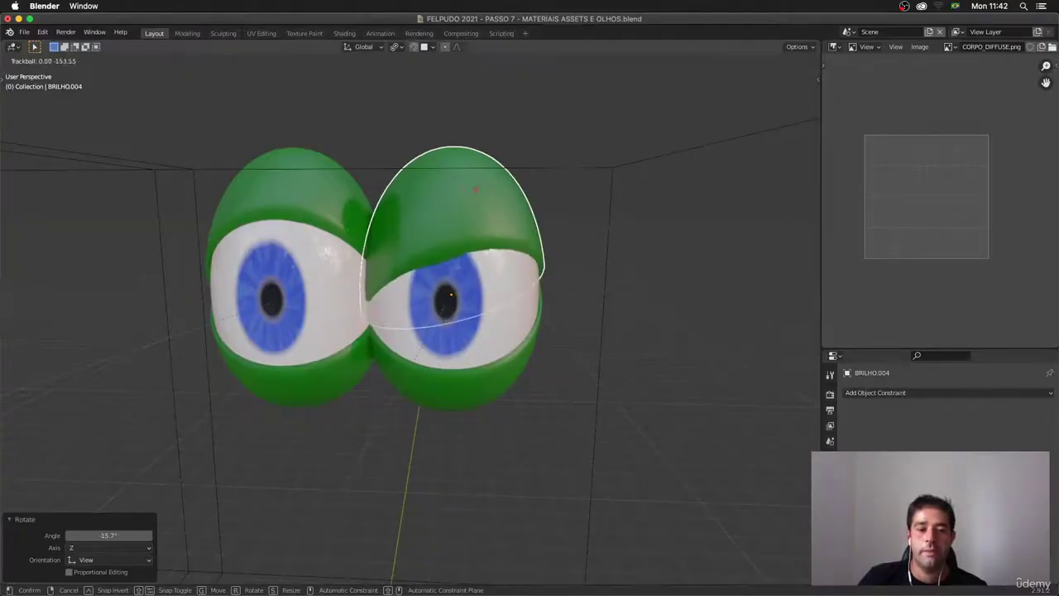
{"action": "left_click", "coordinate": [455, 197]}
Step: Lower the original eye's upper eyelid with two trackball rotations and tilt its inner end downward in the view plane
{"action": "left_click", "coordinate": [332, 202]}
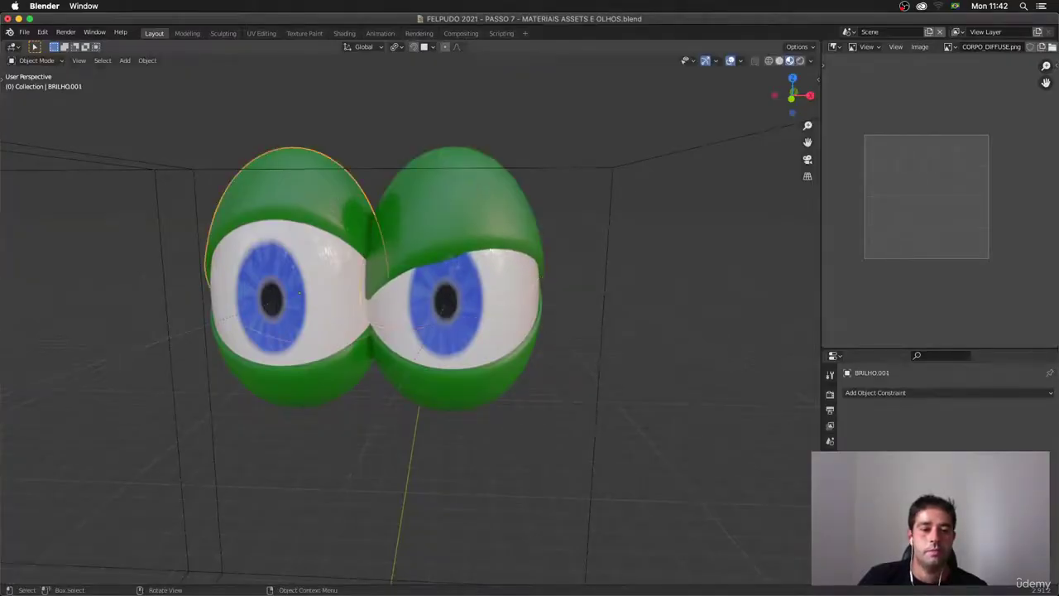
{"action": "key", "text": "r"}
{"action": "key", "text": "r"}
{"action": "left_click", "coordinate": [344, 203]}
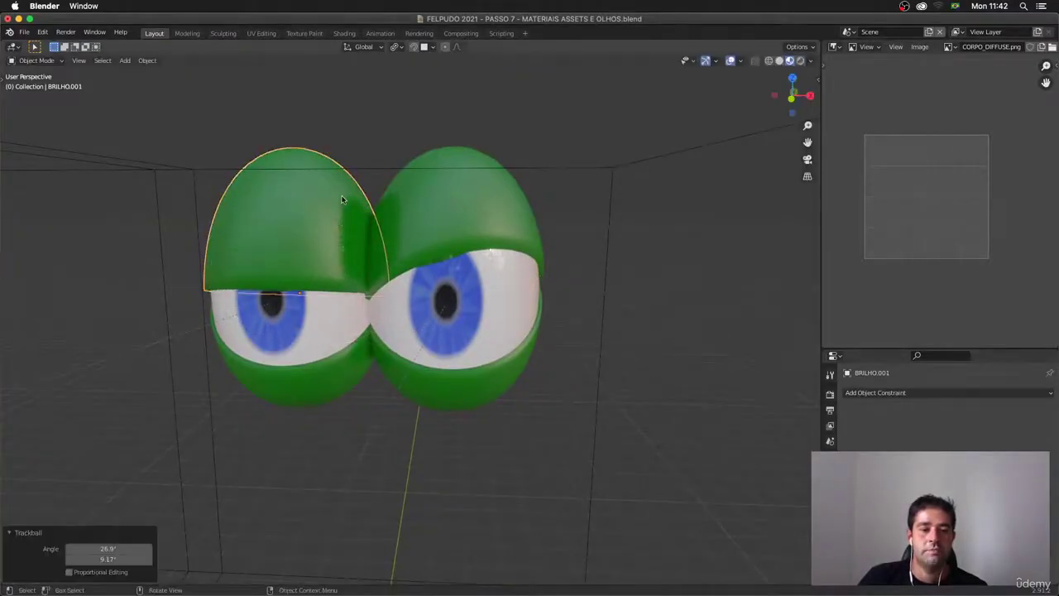
{"action": "key", "text": "r"}
{"action": "key", "text": "r"}
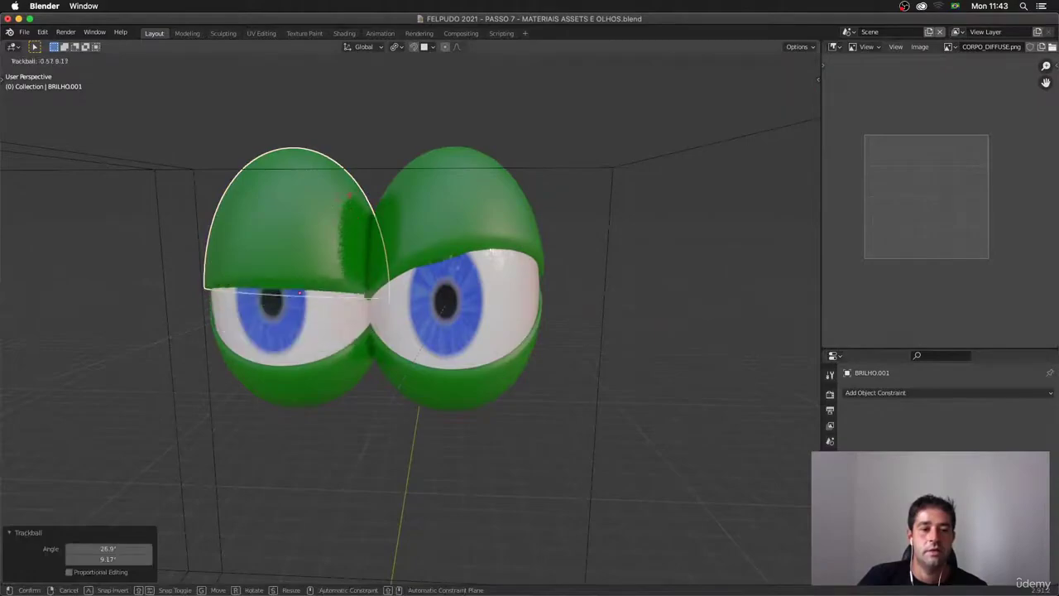
{"action": "left_click", "coordinate": [346, 199]}
{"action": "key", "text": "r"}
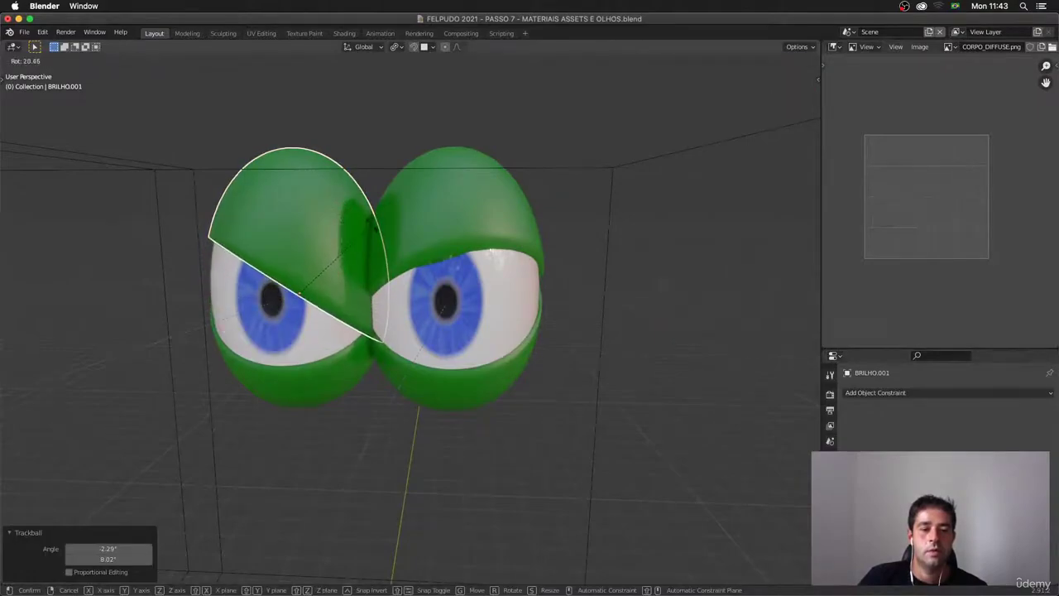
{"action": "left_click", "coordinate": [404, 222]}
Step: Rotate the duplicated eye's upper eyelid -18° in the view plane so its inner end tilts down toward the other eye
{"action": "left_click", "coordinate": [409, 221]}
{"action": "key", "text": "r"}
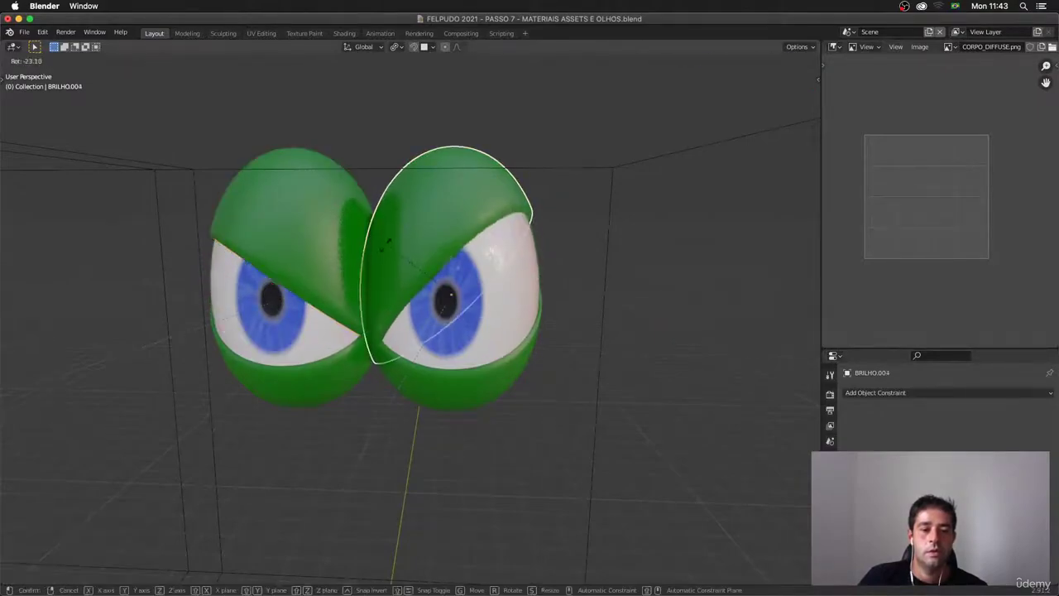
{"action": "left_click", "coordinate": [499, 380]}
{"action": "middle_click_drag", "start_coordinate": [499, 380], "coordinate": [627, 419]}
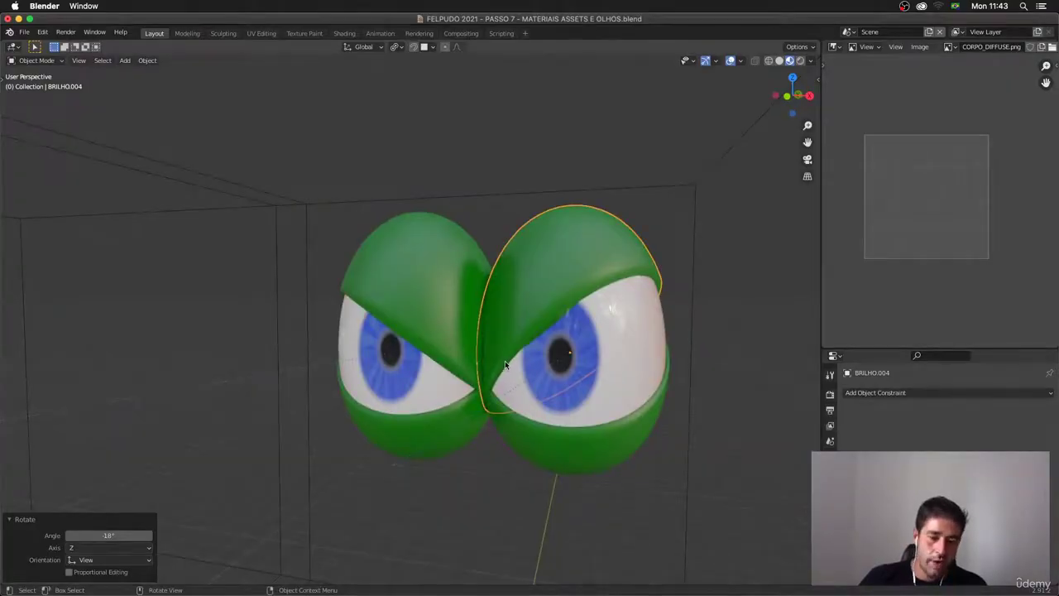
{"action": "middle_click_drag", "start_coordinate": [614, 322], "coordinate": [636, 317], "text": "alt"}
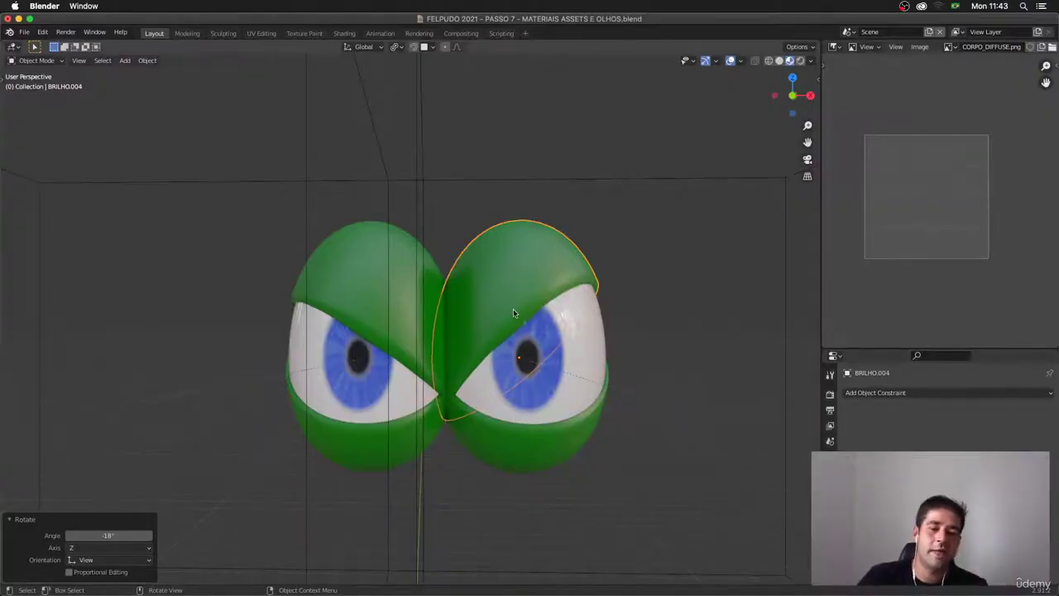
{"action": "middle_click_drag", "start_coordinate": [513, 318], "coordinate": [512, 356]}
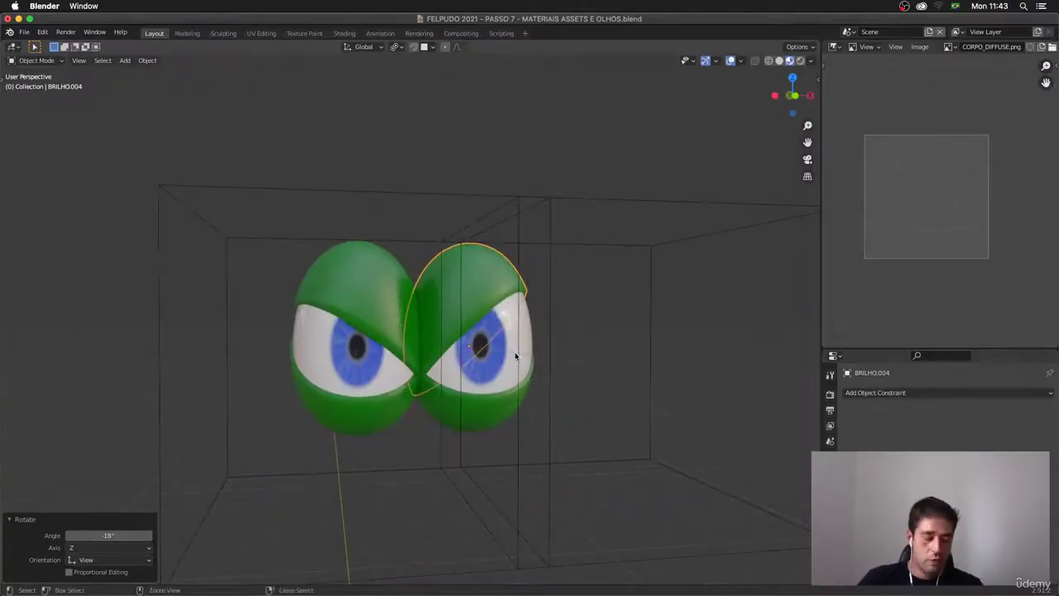
Step: Undo the eyelid rotations on both eyes back to the wide-open pose
{"action": "key", "text": "ctrl+z"}
{"action": "key", "text": "ctrl+z"}
{"action": "key", "text": "ctrl+z"}
{"action": "key", "text": "ctrl+z"}
{"action": "key", "text": "ctrl+z"}
{"action": "key", "text": "ctrl+z"}
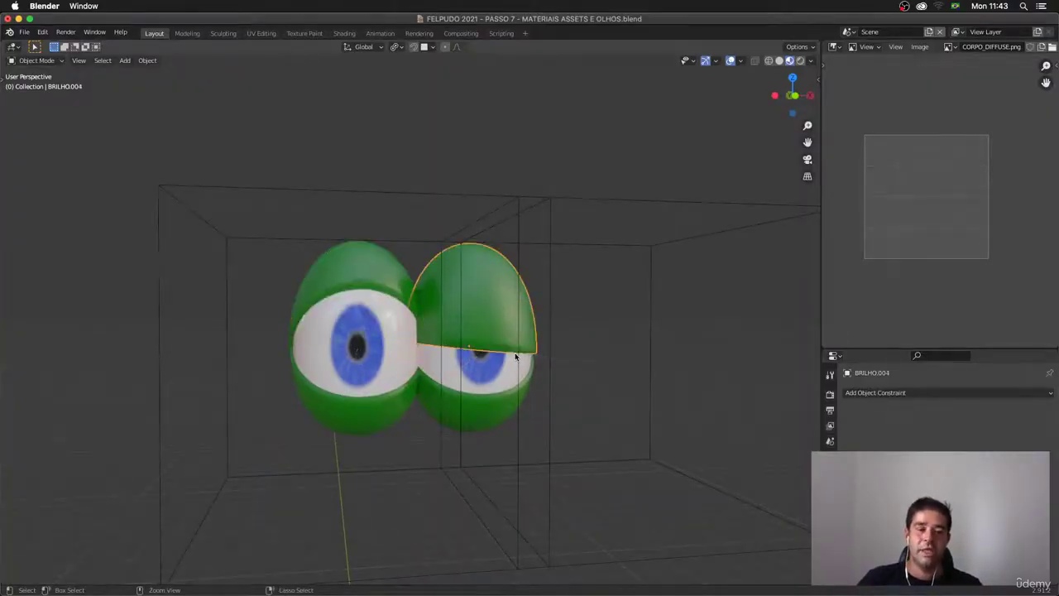
{"action": "key", "text": "ctrl+z"}
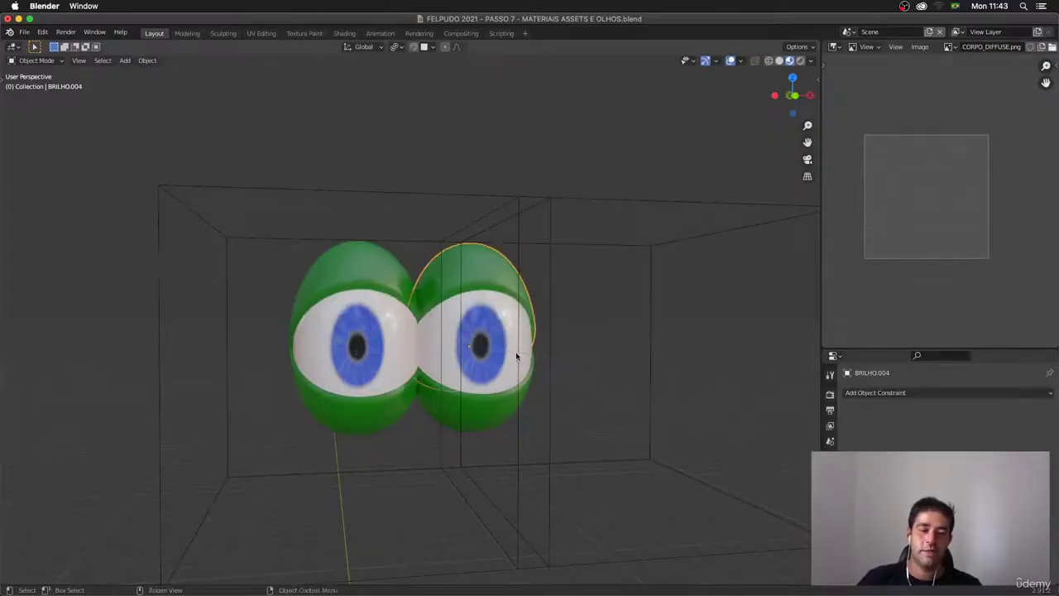
{"action": "scroll", "coordinate": [520, 339], "scroll_direction": "up", "scroll_amount": 2}
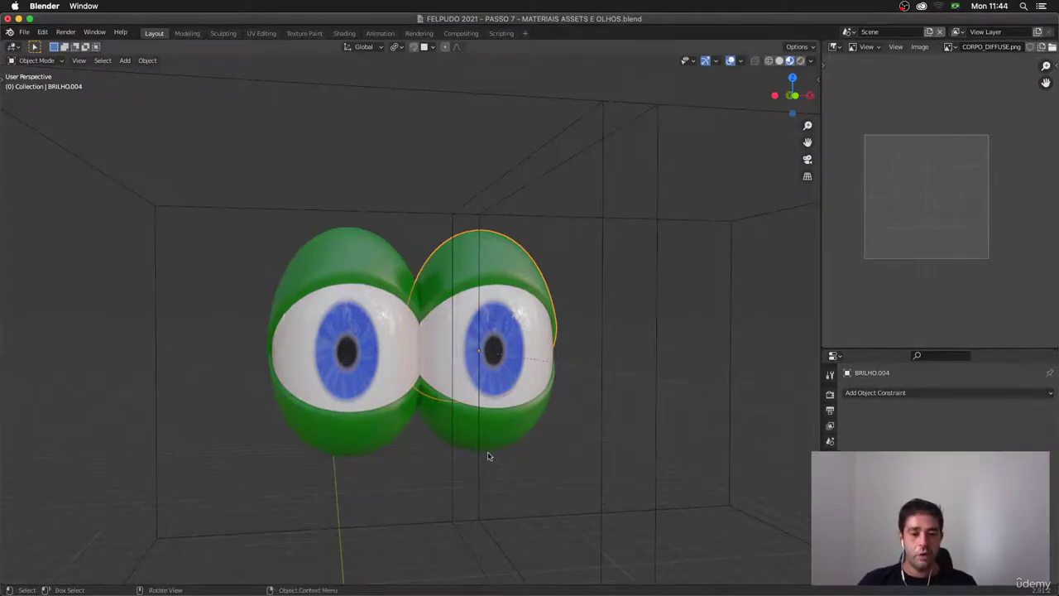
Step: Unhide all hidden objects, including the bird's body, cap, glasses and the eye lattice cages
{"action": "key", "text": "alt+h"}
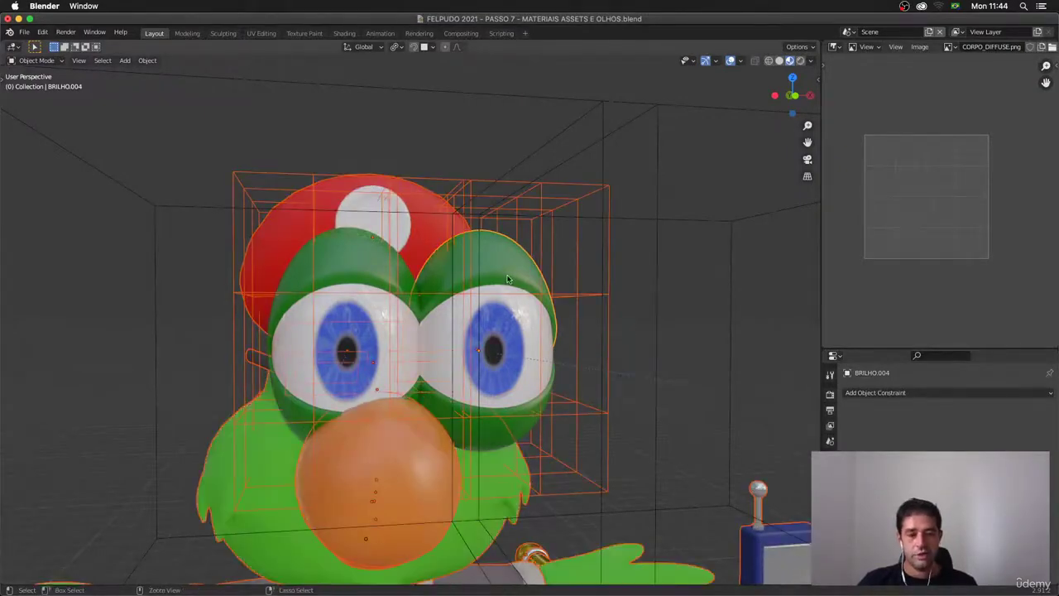
{"action": "middle_click_drag", "start_coordinate": [508, 279], "coordinate": [468, 350]}
{"action": "scroll", "coordinate": [421, 326], "scroll_direction": "left", "scroll_amount": 5}
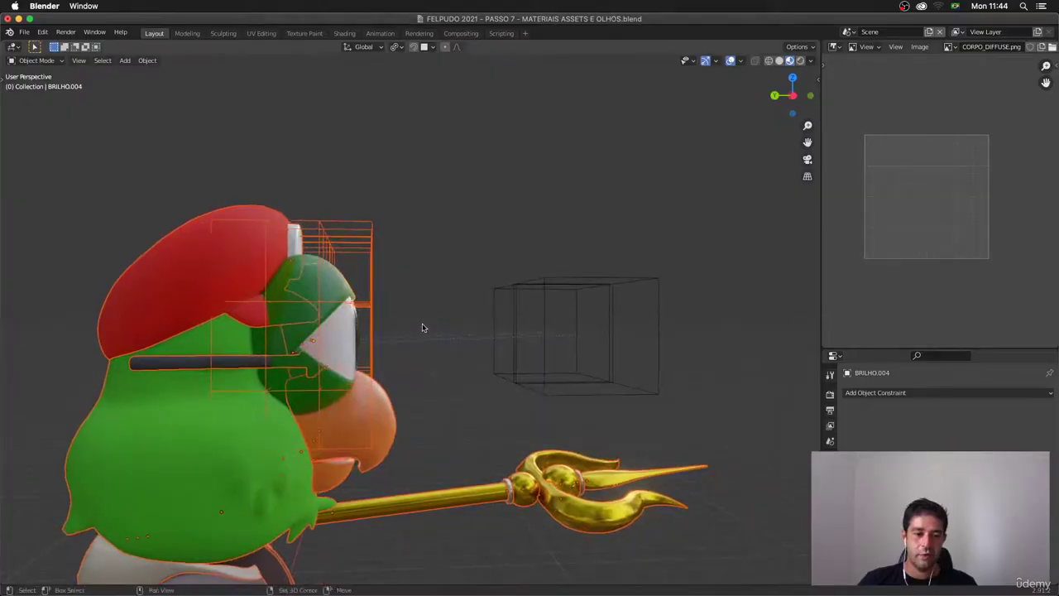
{"action": "scroll", "coordinate": [423, 327], "scroll_direction": "left", "scroll_amount": 3}
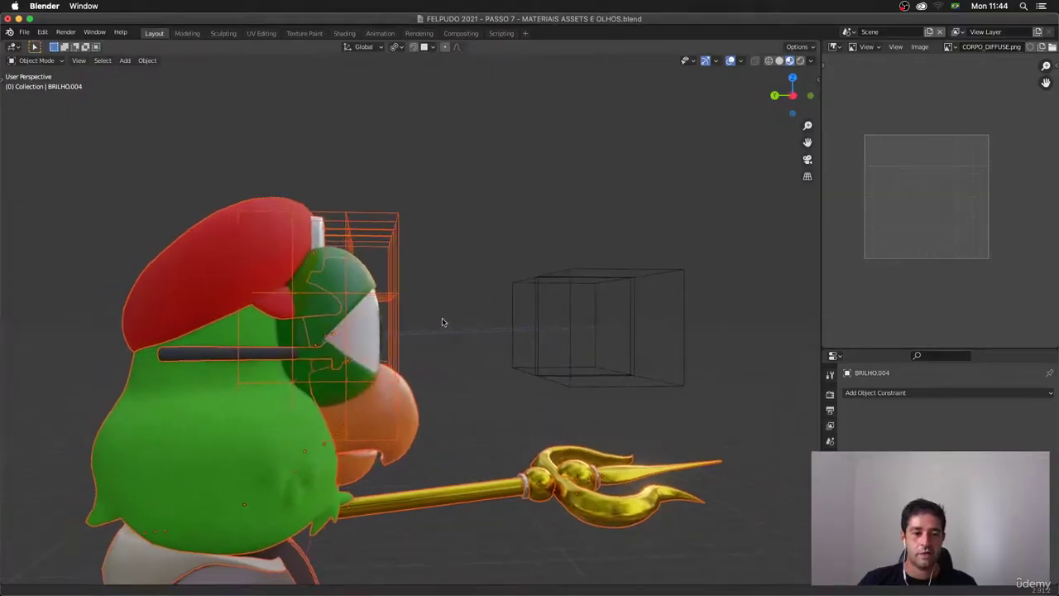
Step: From the side, hide both new eyes with their lattice cages, including the remaining green lower eyelids
{"action": "left_click", "coordinate": [407, 294]}
{"action": "left_click_drag", "start_coordinate": [409, 282], "coordinate": [365, 308]}
{"action": "key", "text": "h"}
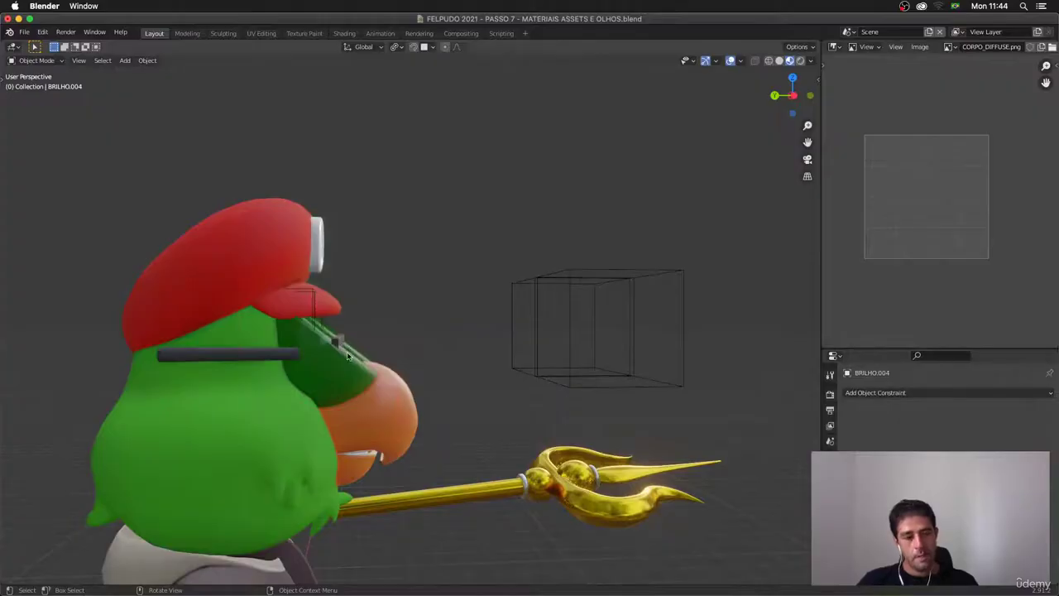
{"action": "left_click", "coordinate": [354, 362]}
{"action": "key", "text": "h"}
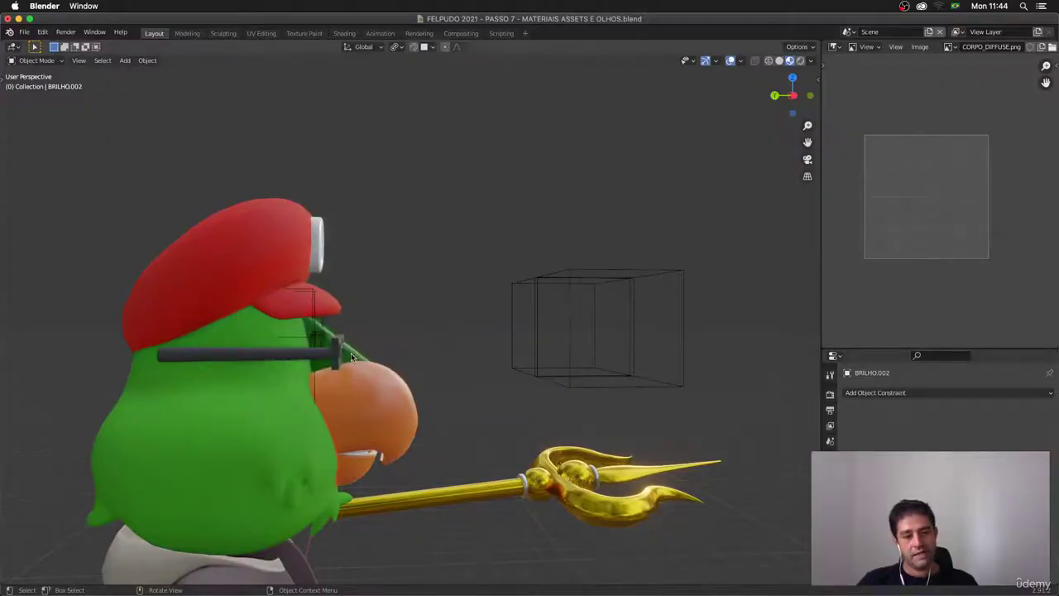
{"action": "left_click", "coordinate": [352, 357]}
{"action": "middle_click_drag", "start_coordinate": [413, 348], "coordinate": [343, 353]}
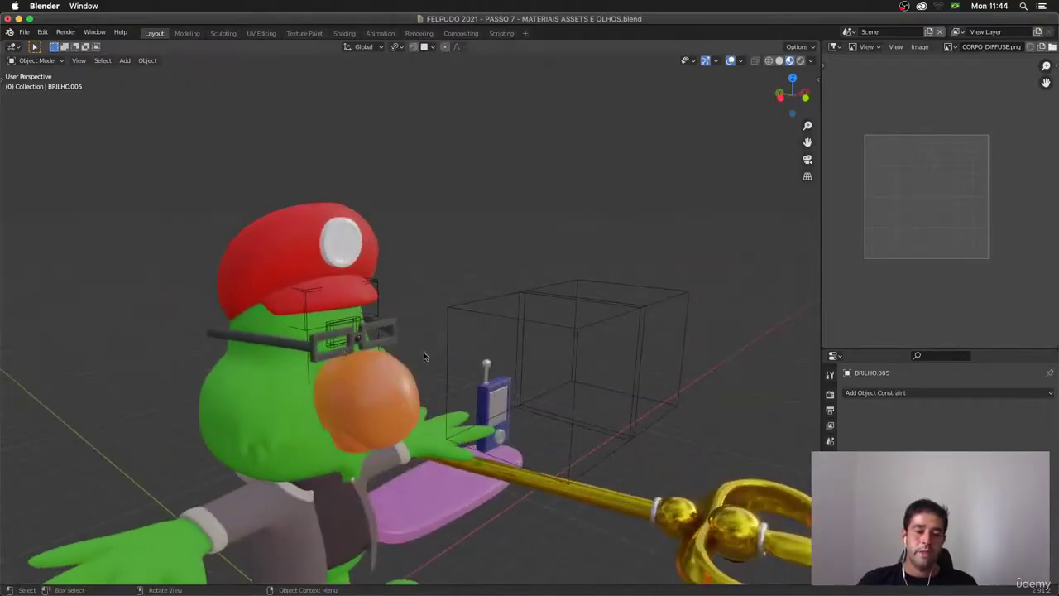
Step: Select the PUPILAS object behind the glasses and look through its Visibility and Viewport Display properties
{"action": "left_click", "coordinate": [354, 323]}
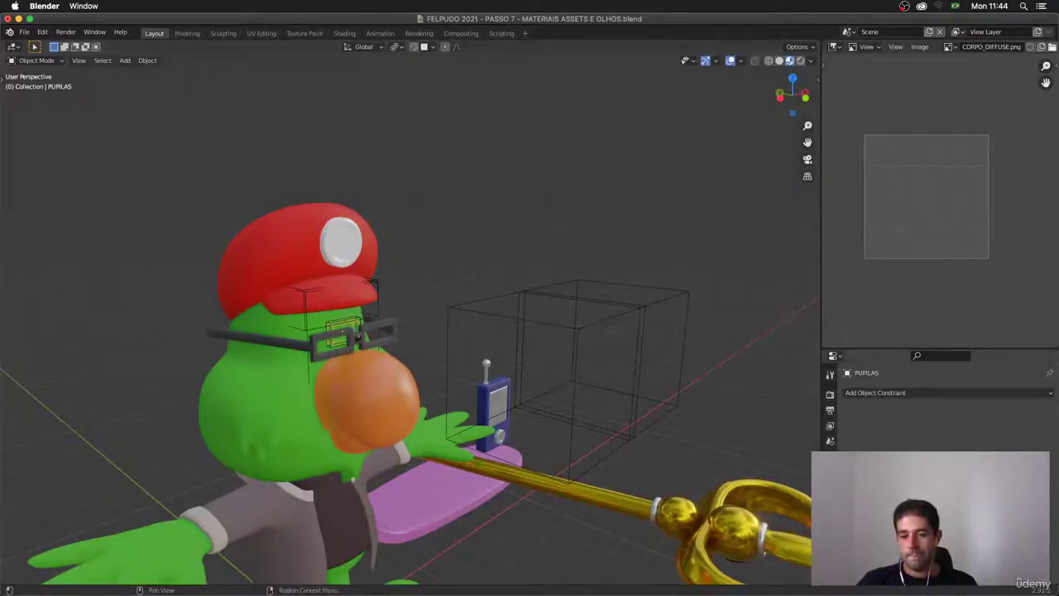
{"action": "left_click", "coordinate": [831, 477]}
{"action": "scroll", "coordinate": [944, 410], "scroll_direction": "down", "scroll_amount": 6}
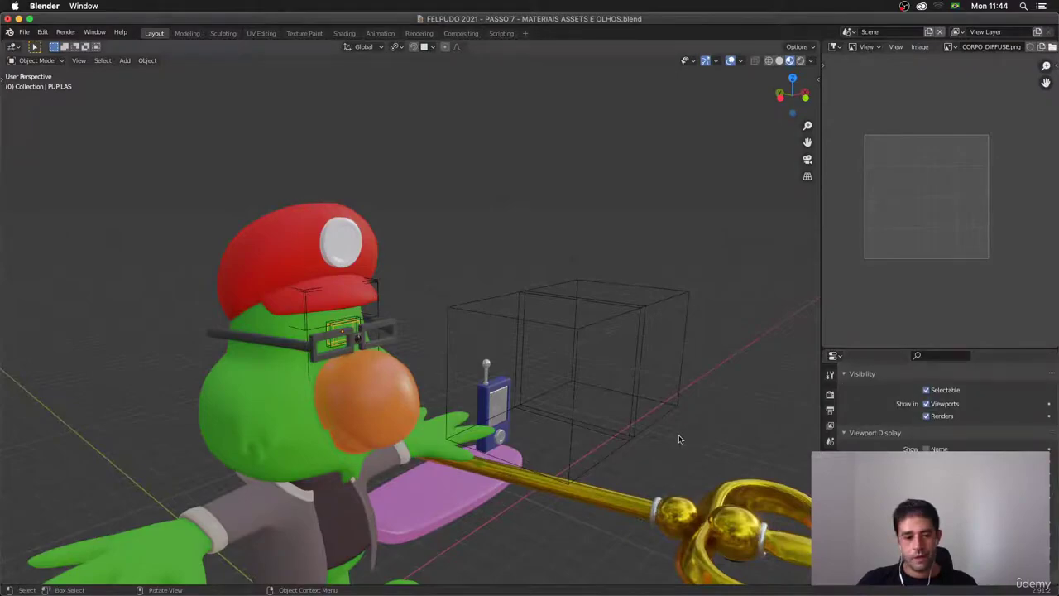
Step: Hide the glasses and the red cap to expose the bird's bare head
{"action": "left_click", "coordinate": [394, 340]}
{"action": "key", "text": "h"}
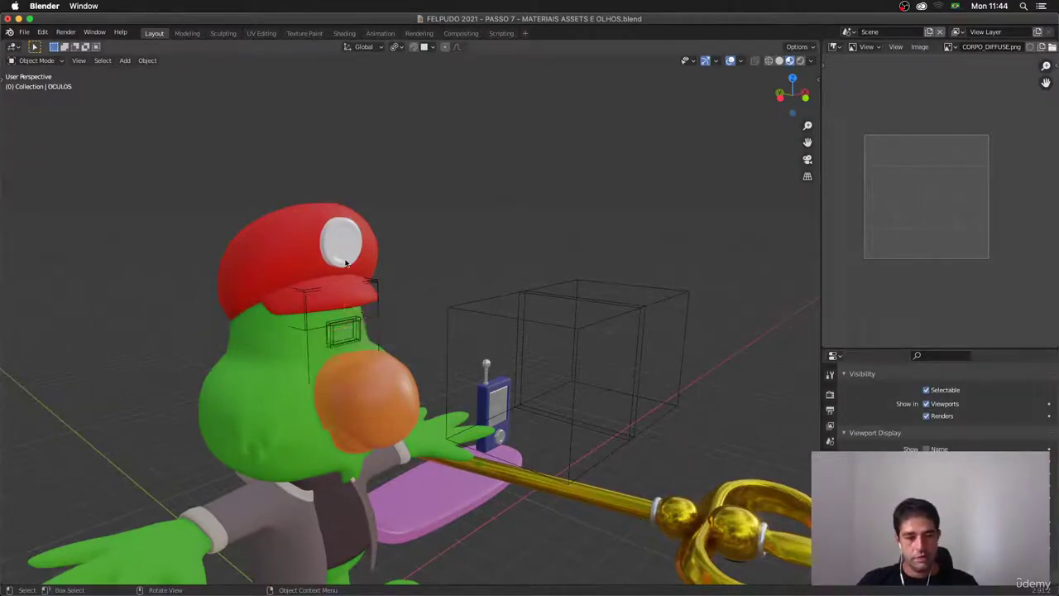
{"action": "left_click", "coordinate": [347, 262]}
{"action": "key", "text": "h"}
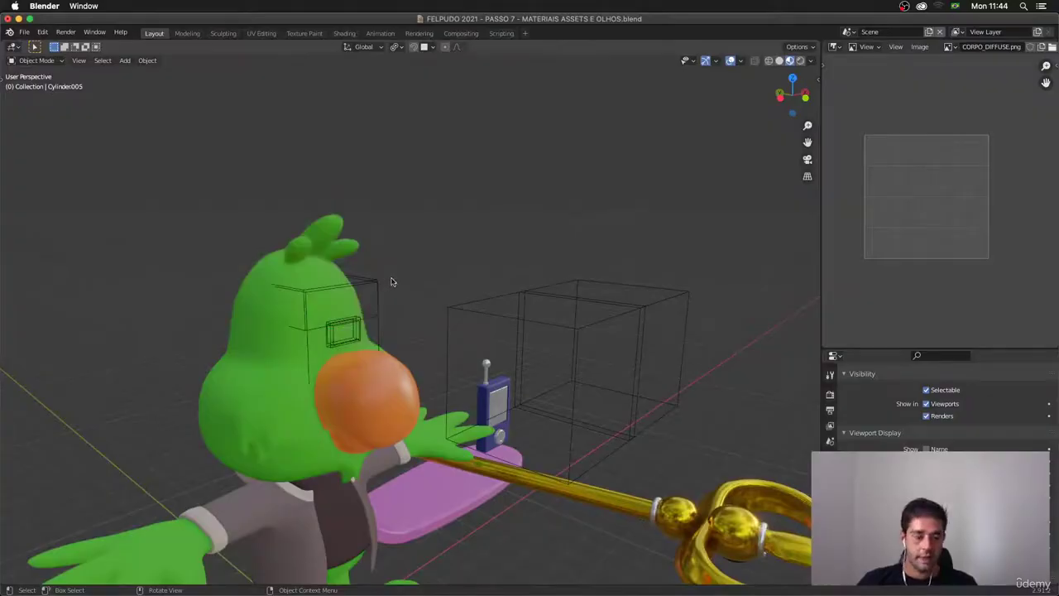
Step: Unhide all the hidden eye parts, cages, glasses and cap, and clear the selection
{"action": "key", "text": "alt+h"}
{"action": "middle_click_drag", "start_coordinate": [450, 292], "coordinate": [548, 255]}
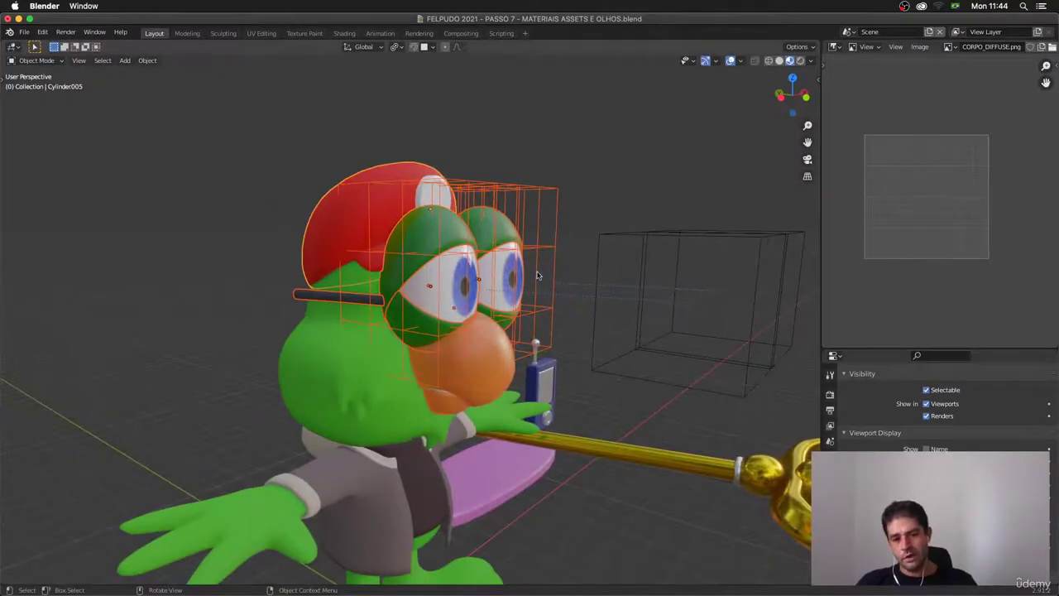
{"action": "left_click", "coordinate": [570, 365]}
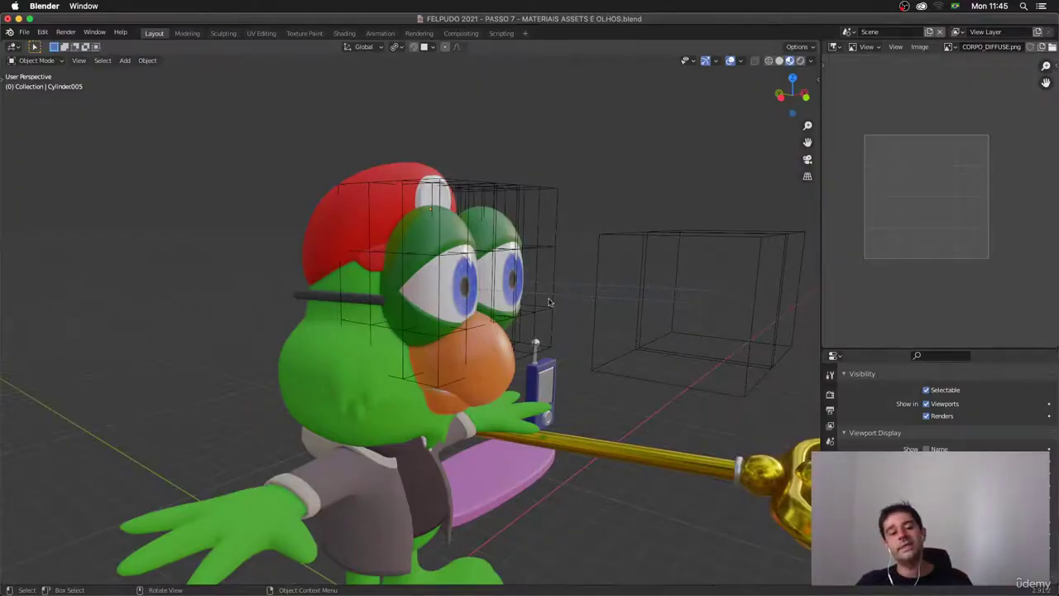
{"action": "middle_click_drag", "start_coordinate": [581, 335], "coordinate": [461, 329]}
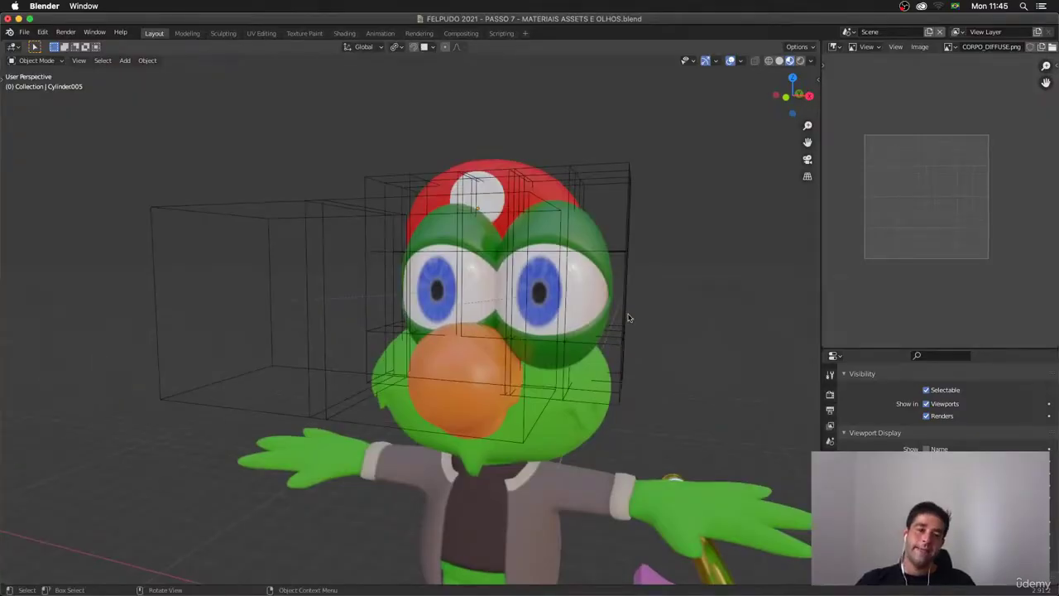
{"action": "key", "text": "super+Tab"}
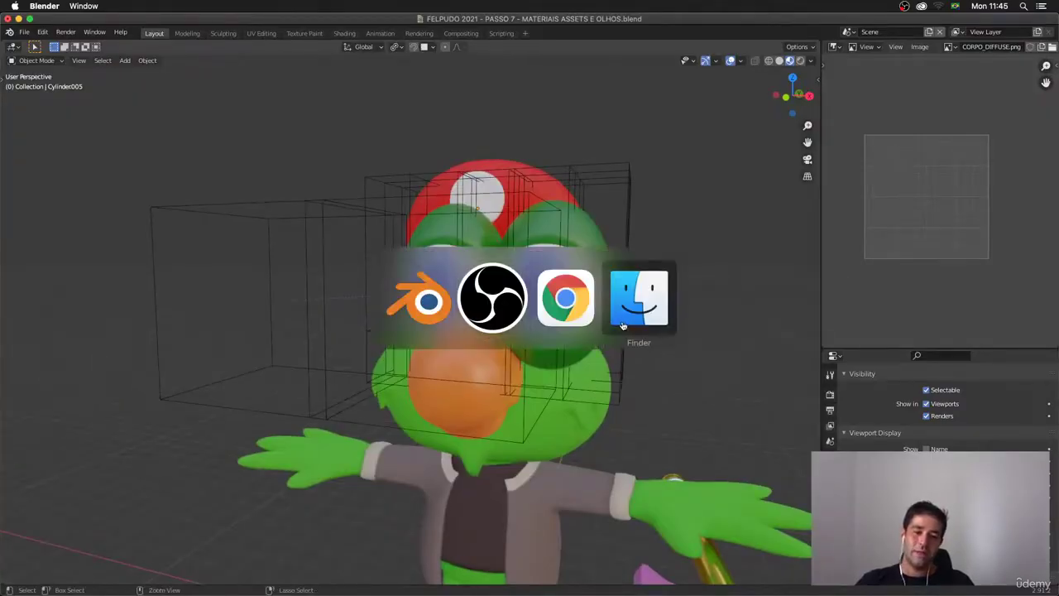
{"action": "left_click", "coordinate": [518, 316]}
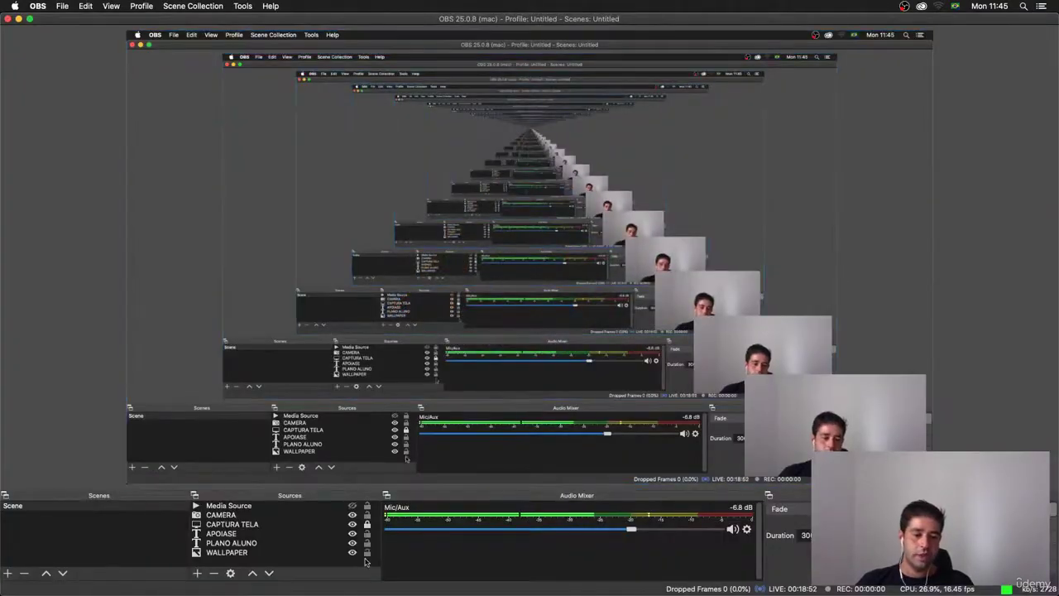